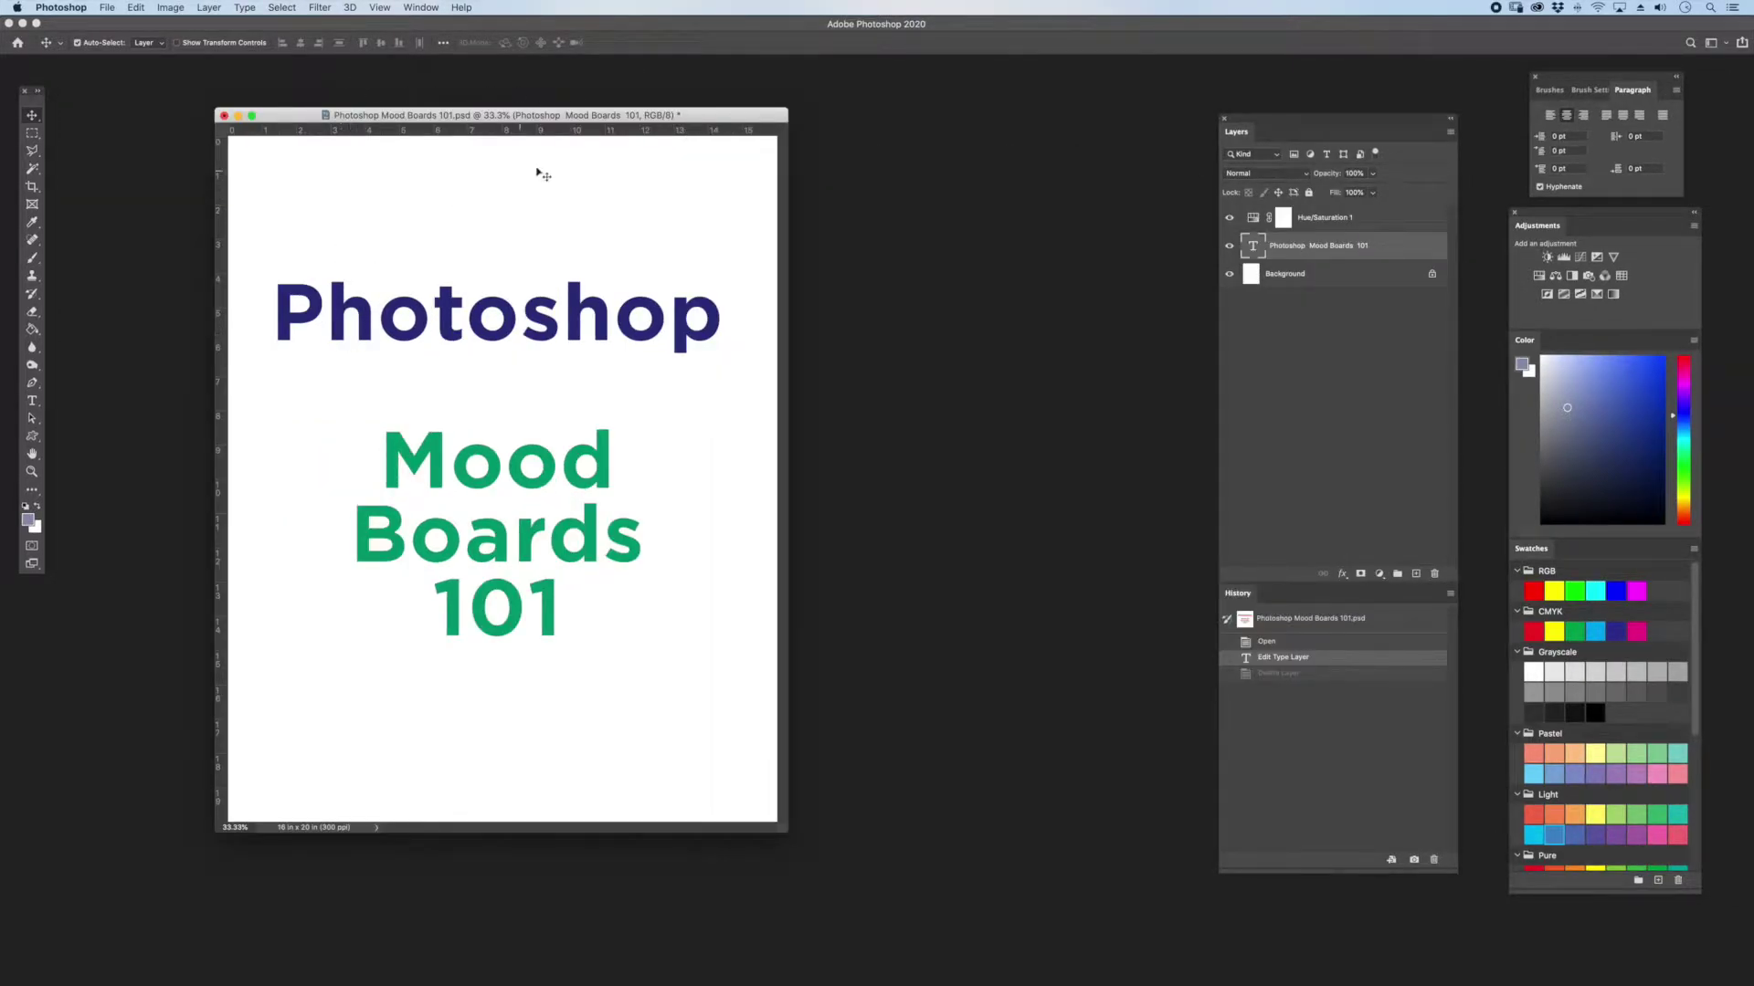
- Redo the deletion of the Photoshop Mood Boards 101 text layer
{"action": "key", "text": "super+shift+z"}
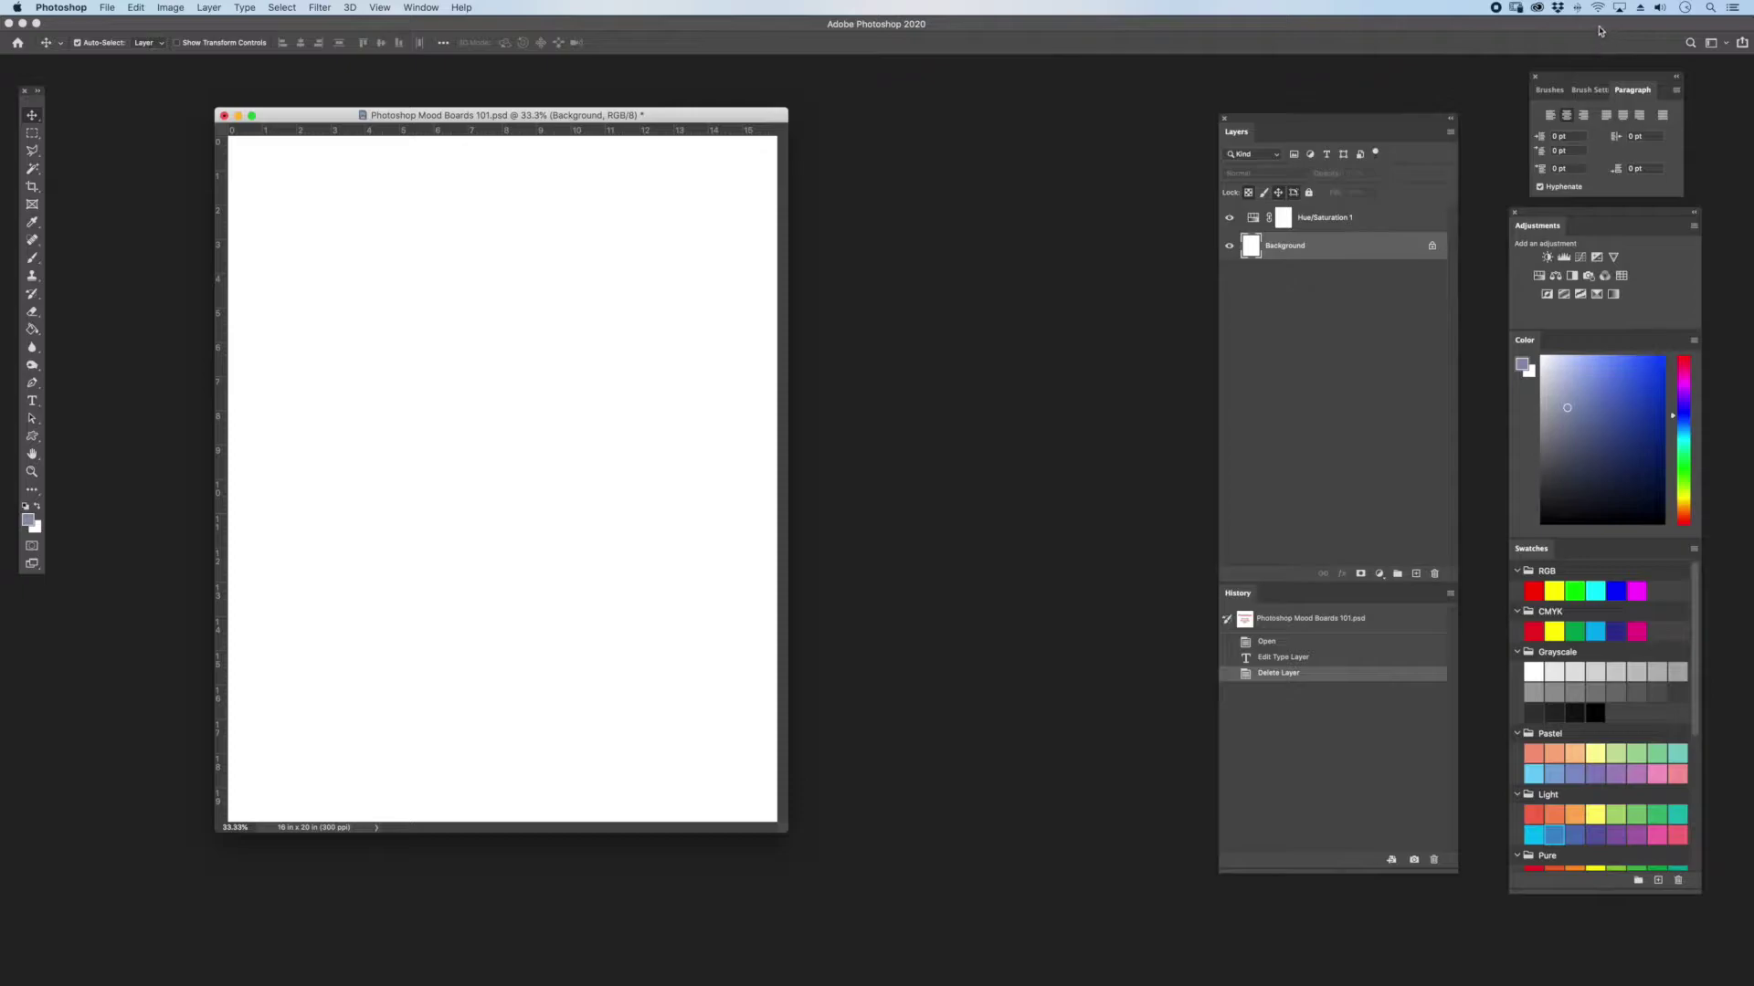
- Switch to the Biophilia Mood Board folder in Finder and open all its JPEG images in Photoshop
{"action": "left_click_drag", "start_coordinate": [1600, 30], "coordinate": [1582, 23]}
{"action": "left_click", "coordinate": [1743, 254]}
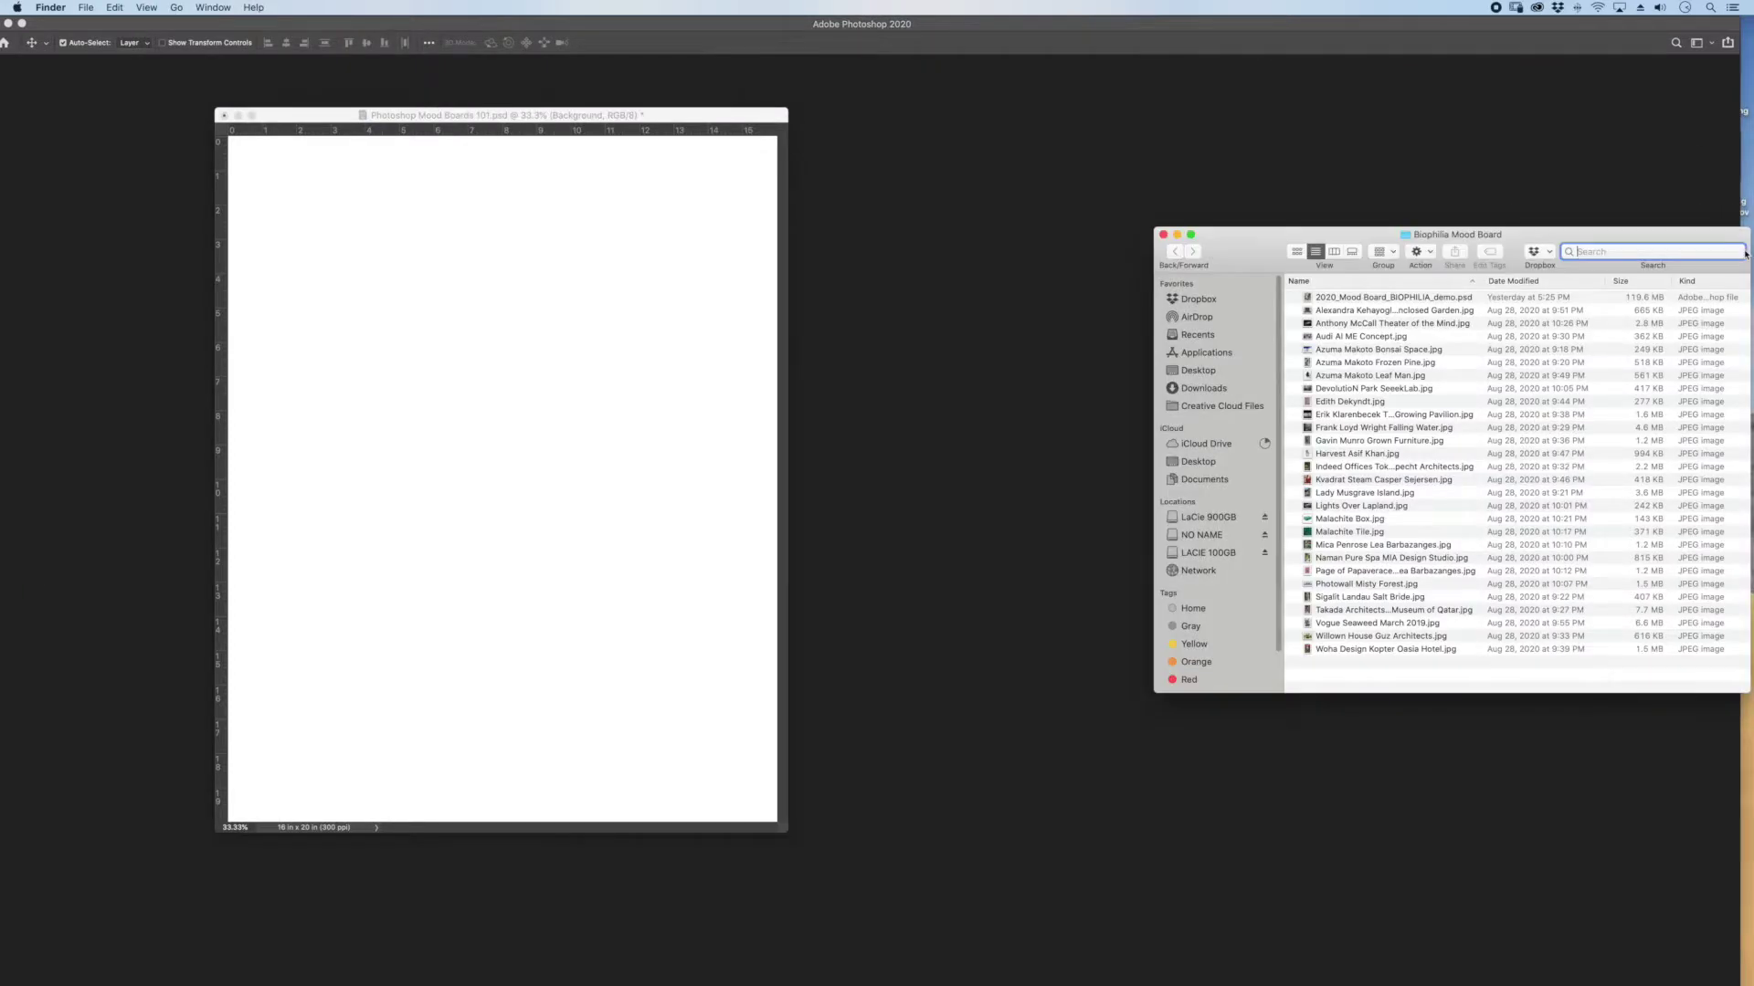
{"action": "left_click", "coordinate": [1381, 312]}
{"action": "left_click", "coordinate": [1369, 654], "text": "shift"}
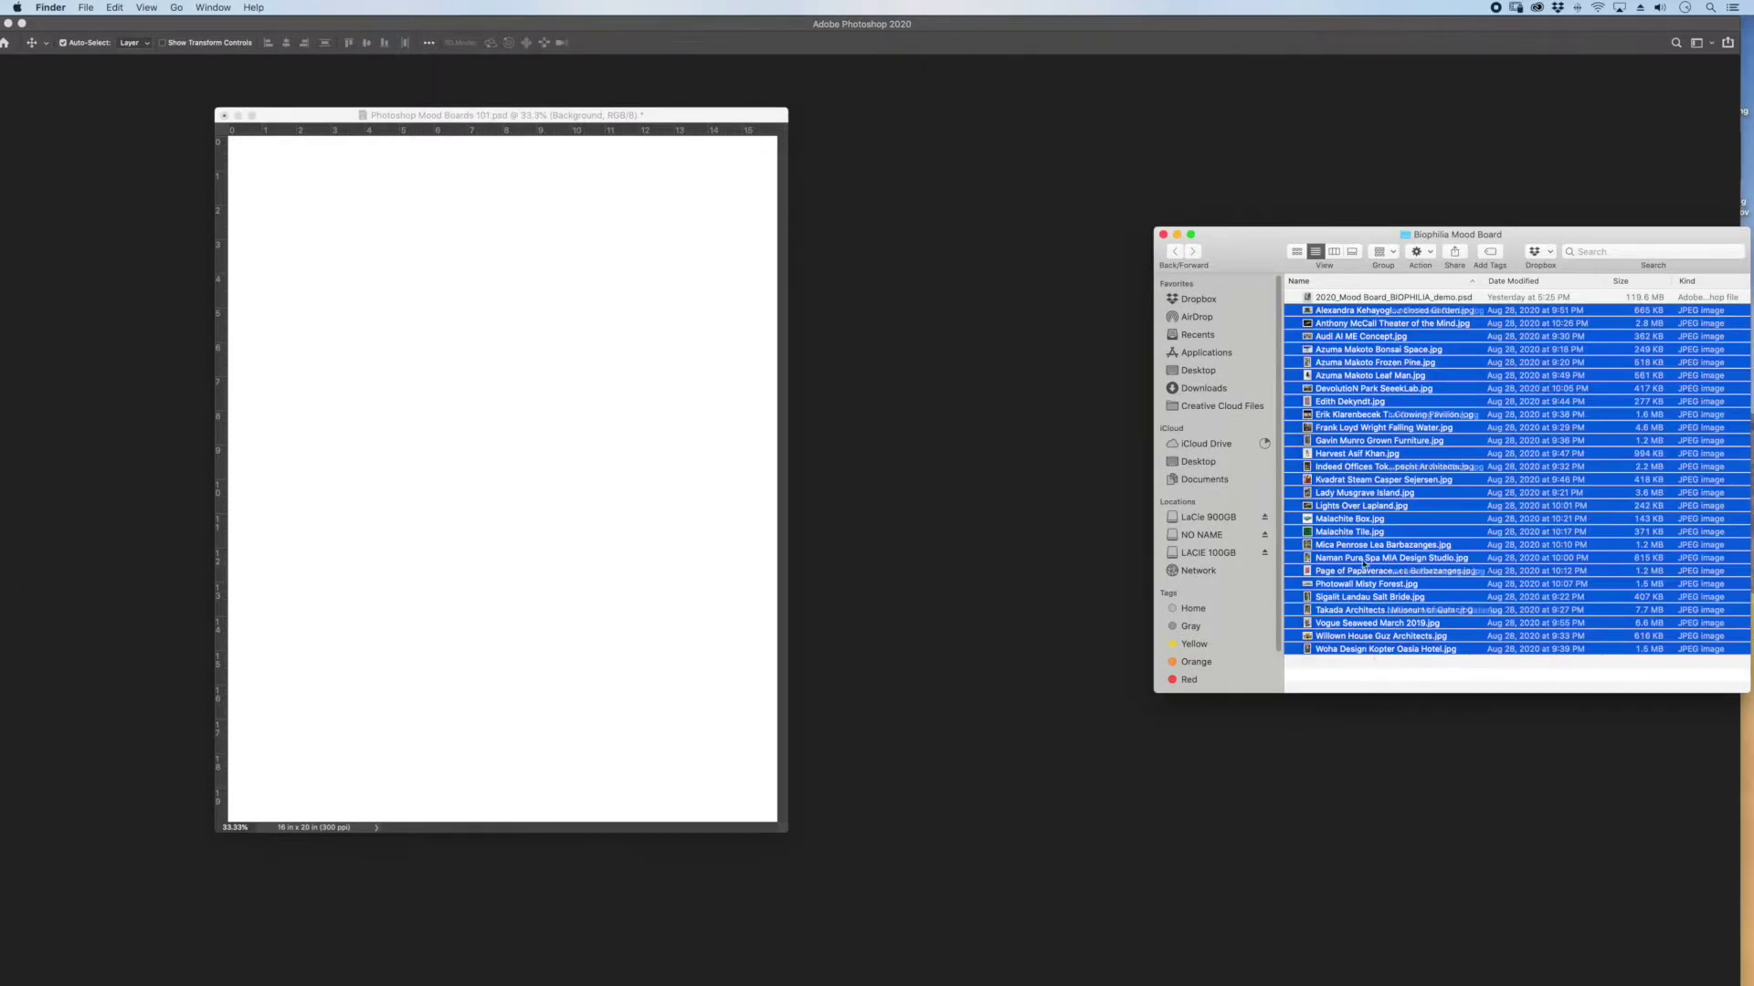
{"action": "left_click_drag", "start_coordinate": [1392, 313], "coordinate": [970, 364]}
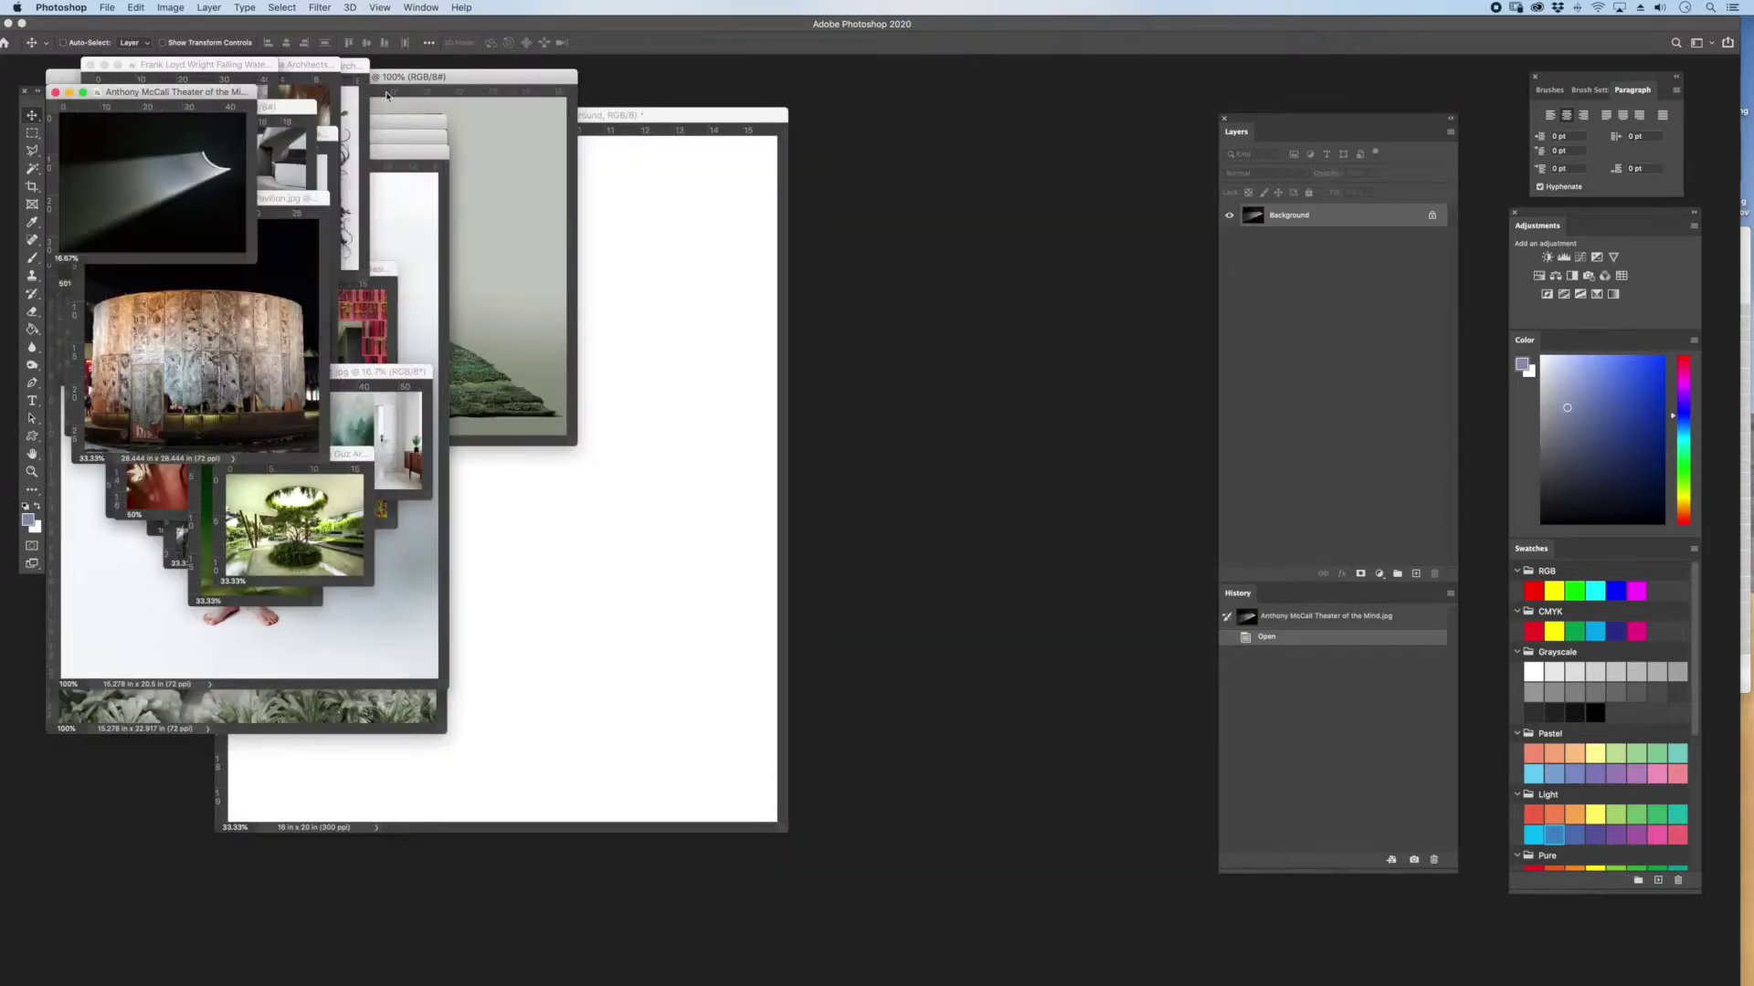
- Spread out the Theater of the Mind, Growing Pavilion, Willow House, Salt Bride and Kvadrat image windows so each is visible
{"action": "left_click_drag", "start_coordinate": [235, 94], "coordinate": [1080, 78]}
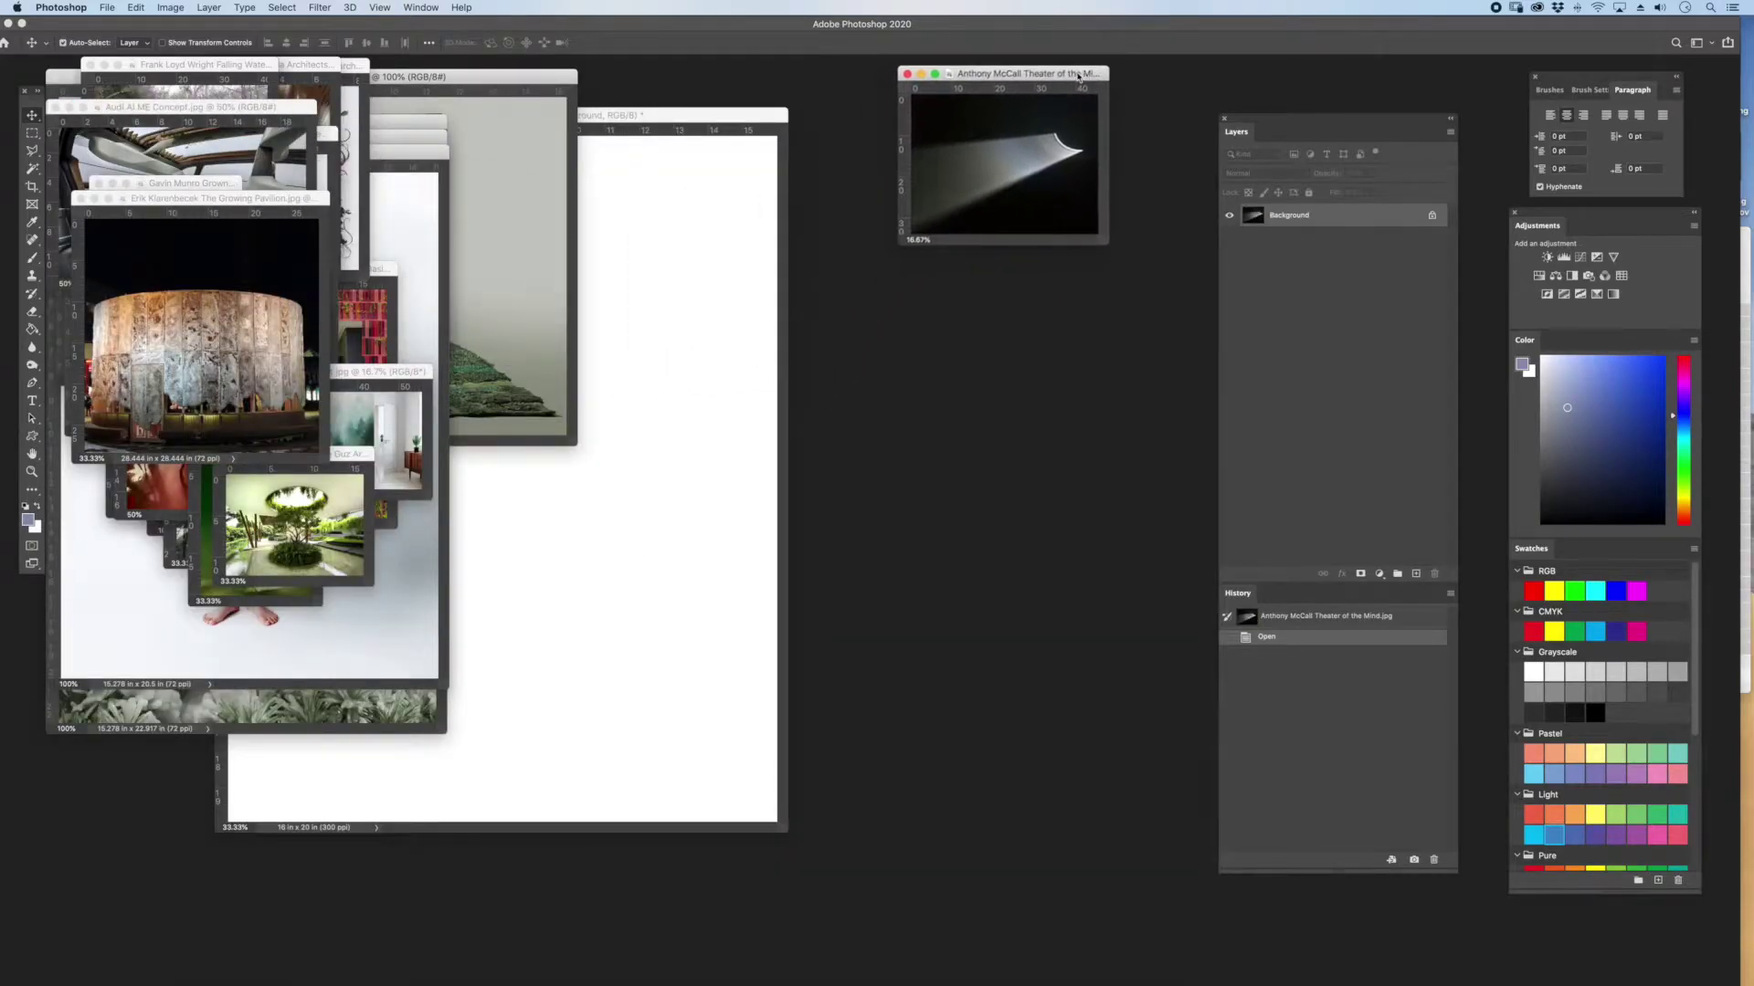
{"action": "left_click_drag", "start_coordinate": [293, 199], "coordinate": [731, 683]}
{"action": "left_click_drag", "start_coordinate": [320, 453], "coordinate": [703, 253]}
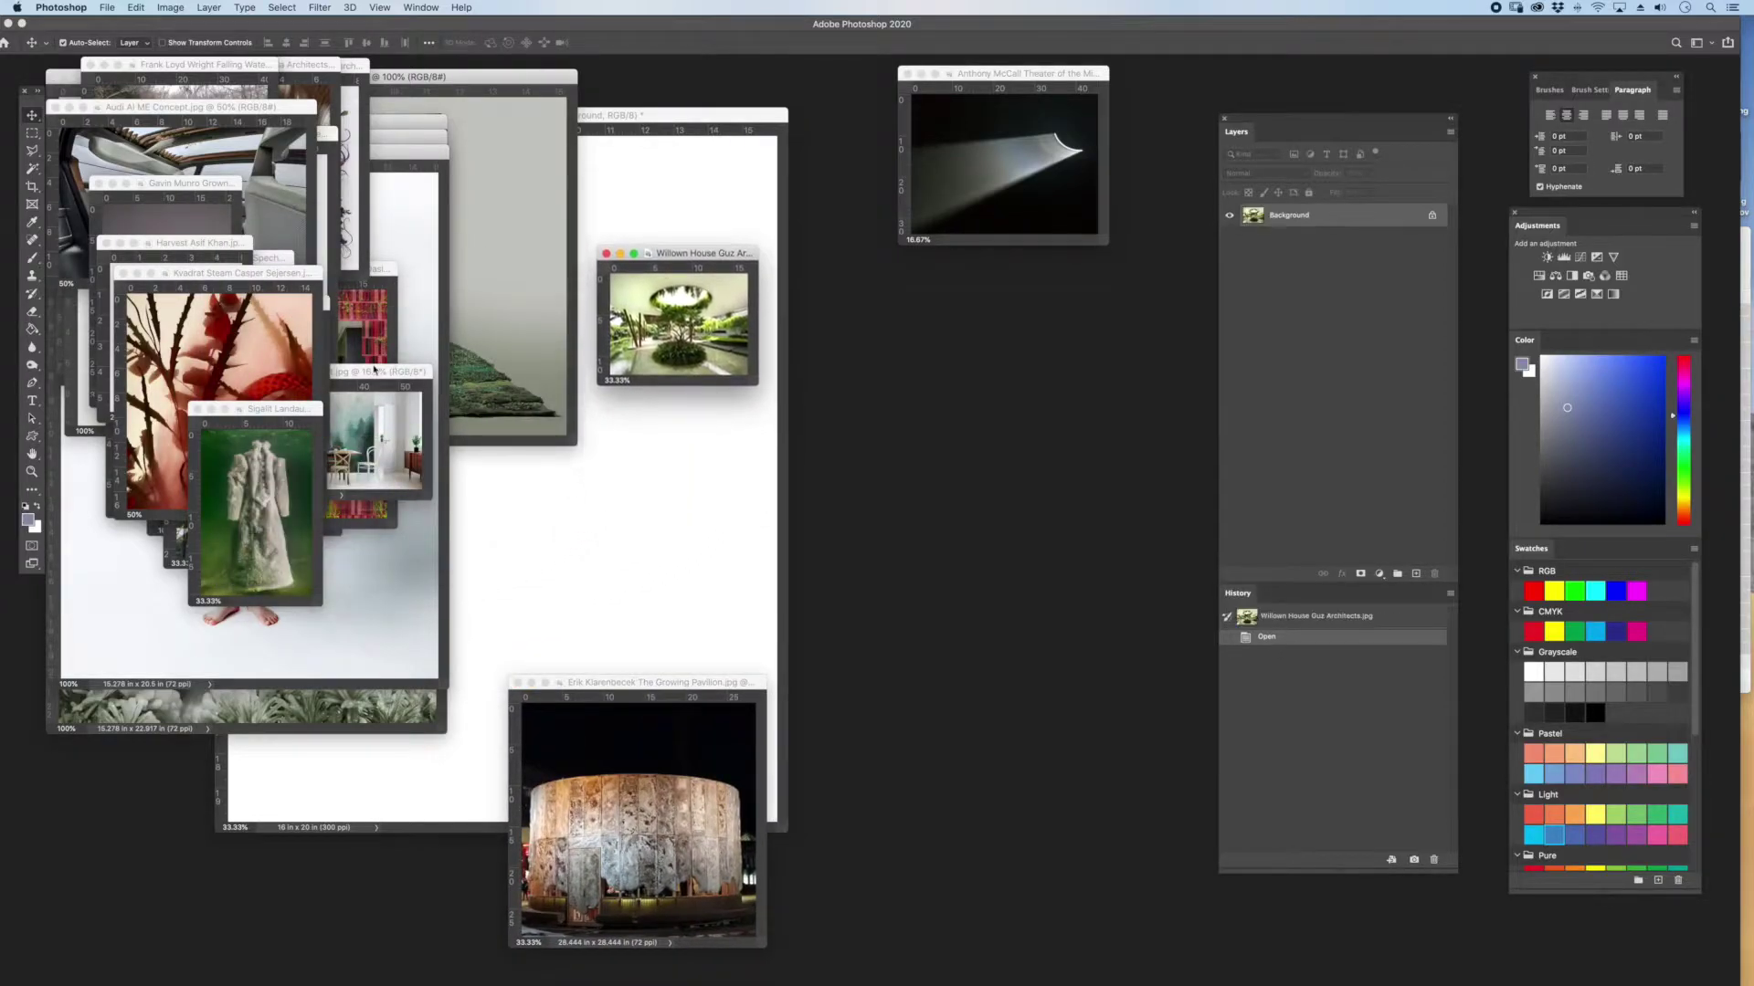
{"action": "left_click_drag", "start_coordinate": [299, 414], "coordinate": [341, 677]}
{"action": "left_click_drag", "start_coordinate": [284, 280], "coordinate": [223, 608]}
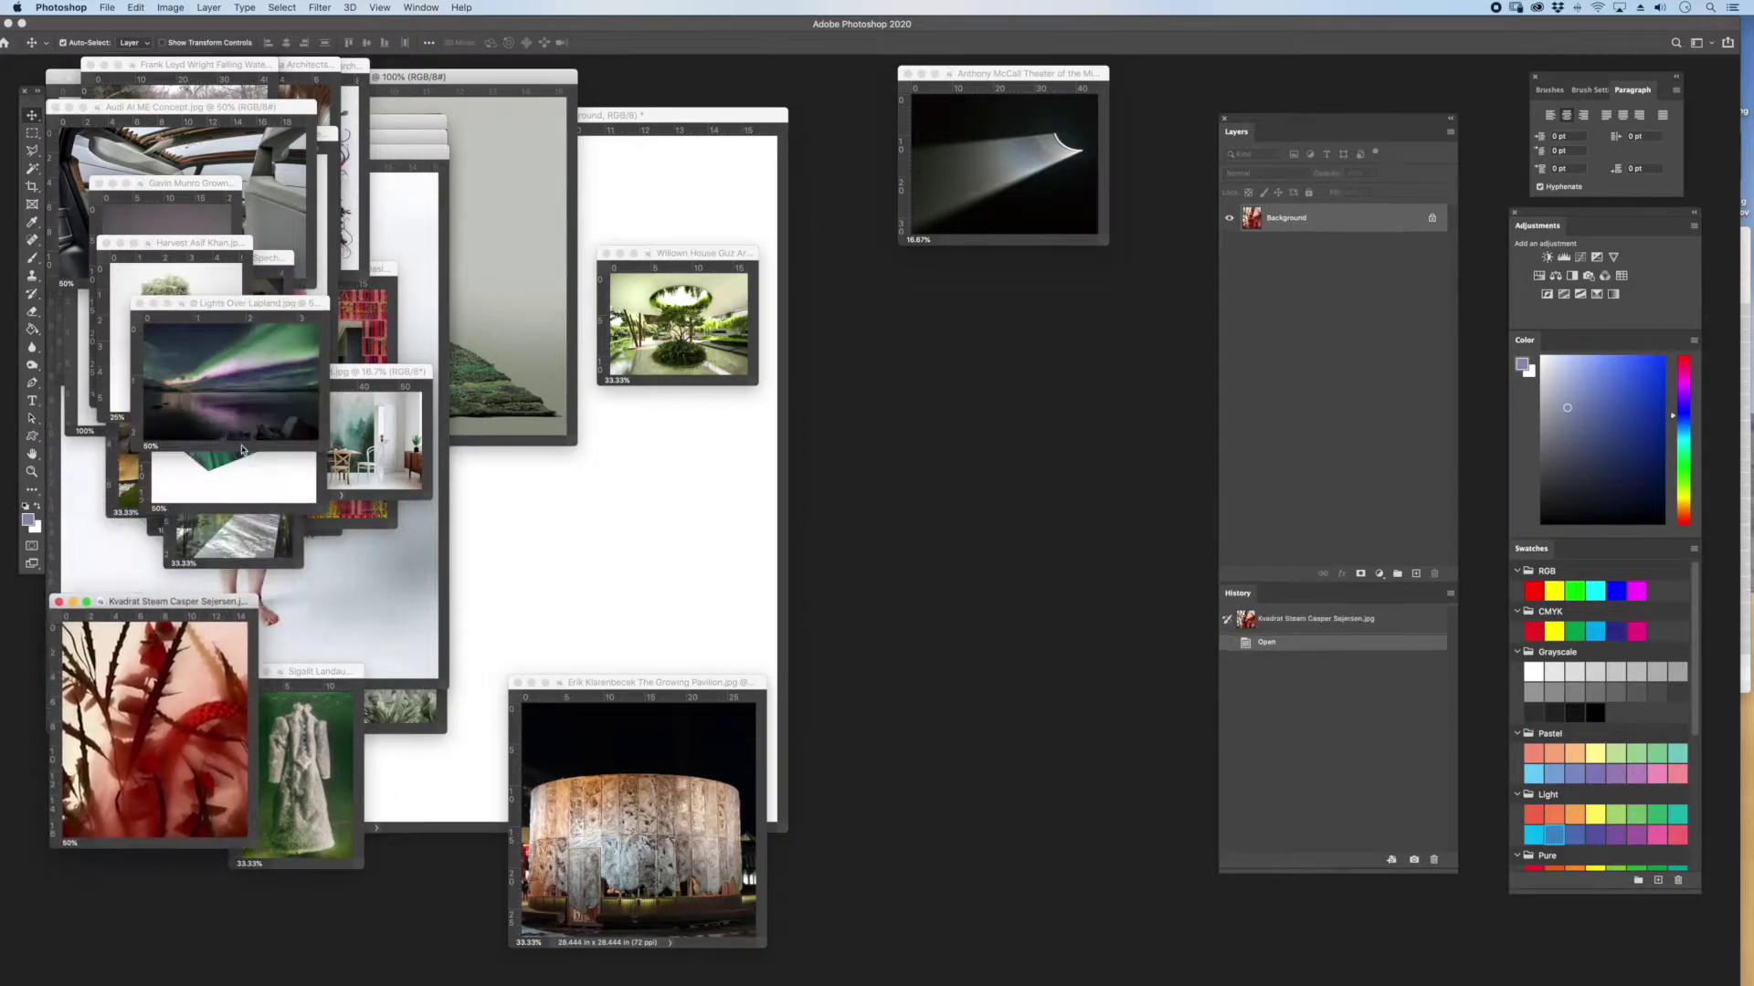
- Move the Lights Over Lapland, Malachite Box and Naman Pure Spa image windows out of the stack into free space
{"action": "left_click", "coordinate": [288, 308]}
{"action": "left_click_drag", "start_coordinate": [288, 308], "coordinate": [1033, 220]}
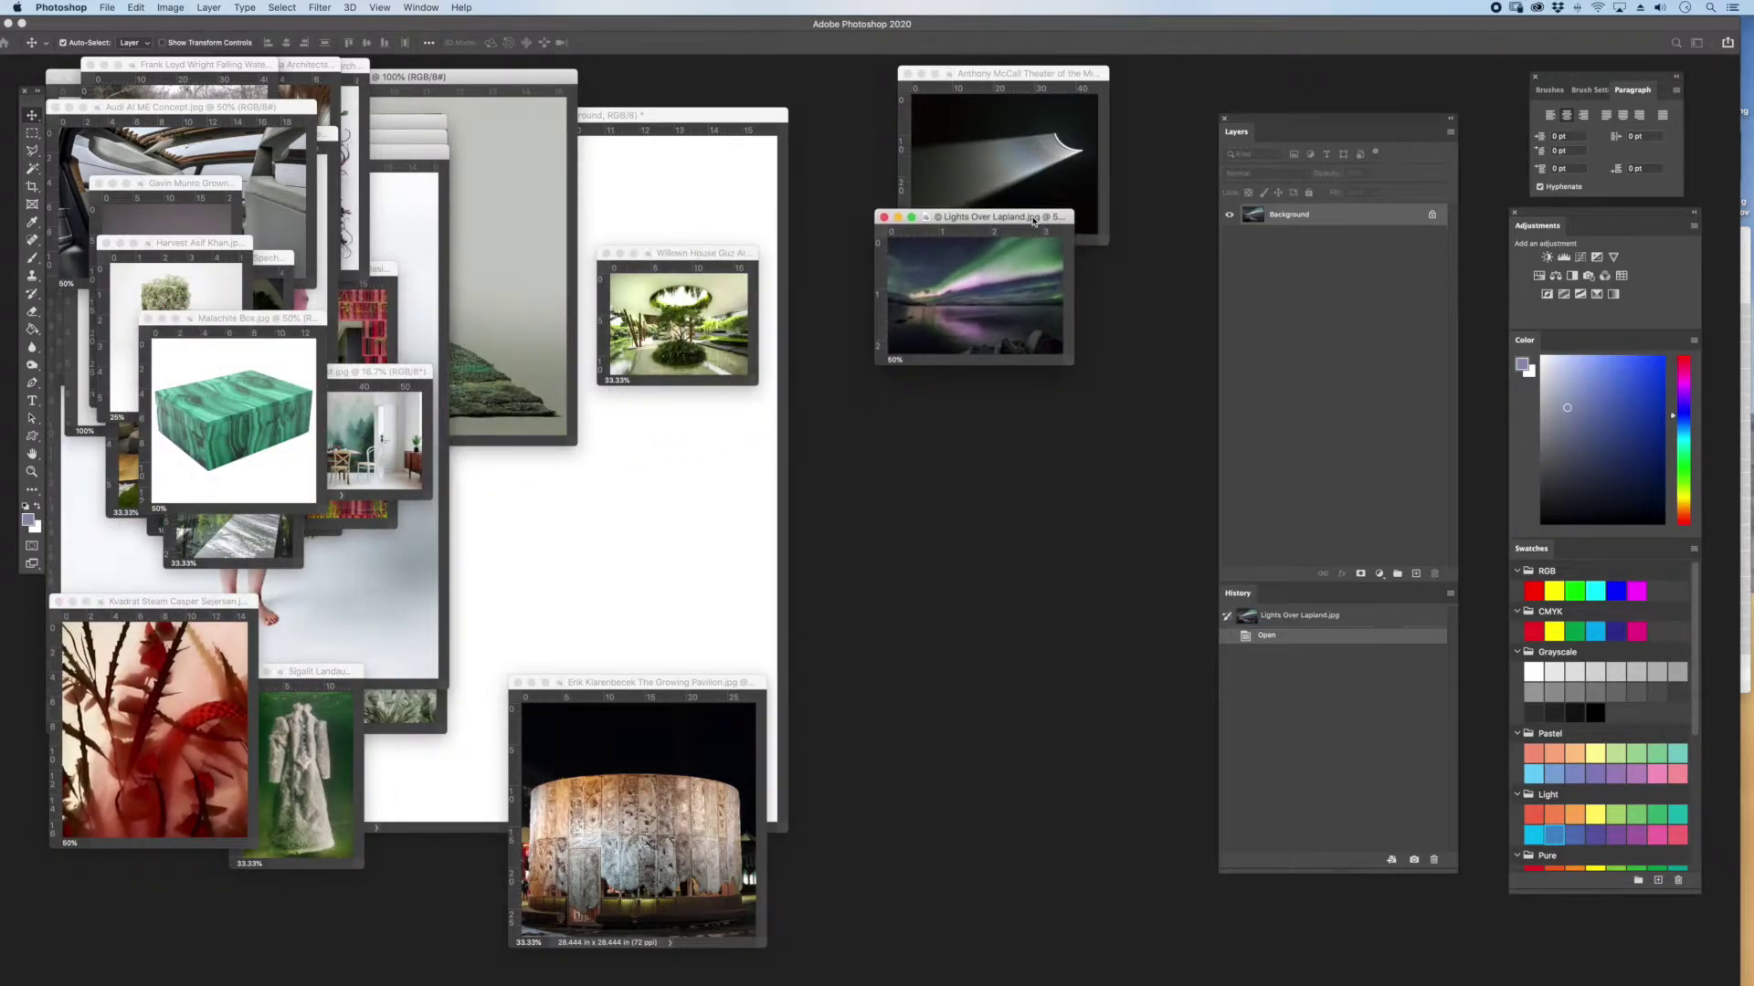
{"action": "left_click_drag", "start_coordinate": [306, 324], "coordinate": [1054, 758]}
{"action": "left_click_drag", "start_coordinate": [264, 371], "coordinate": [697, 61]}
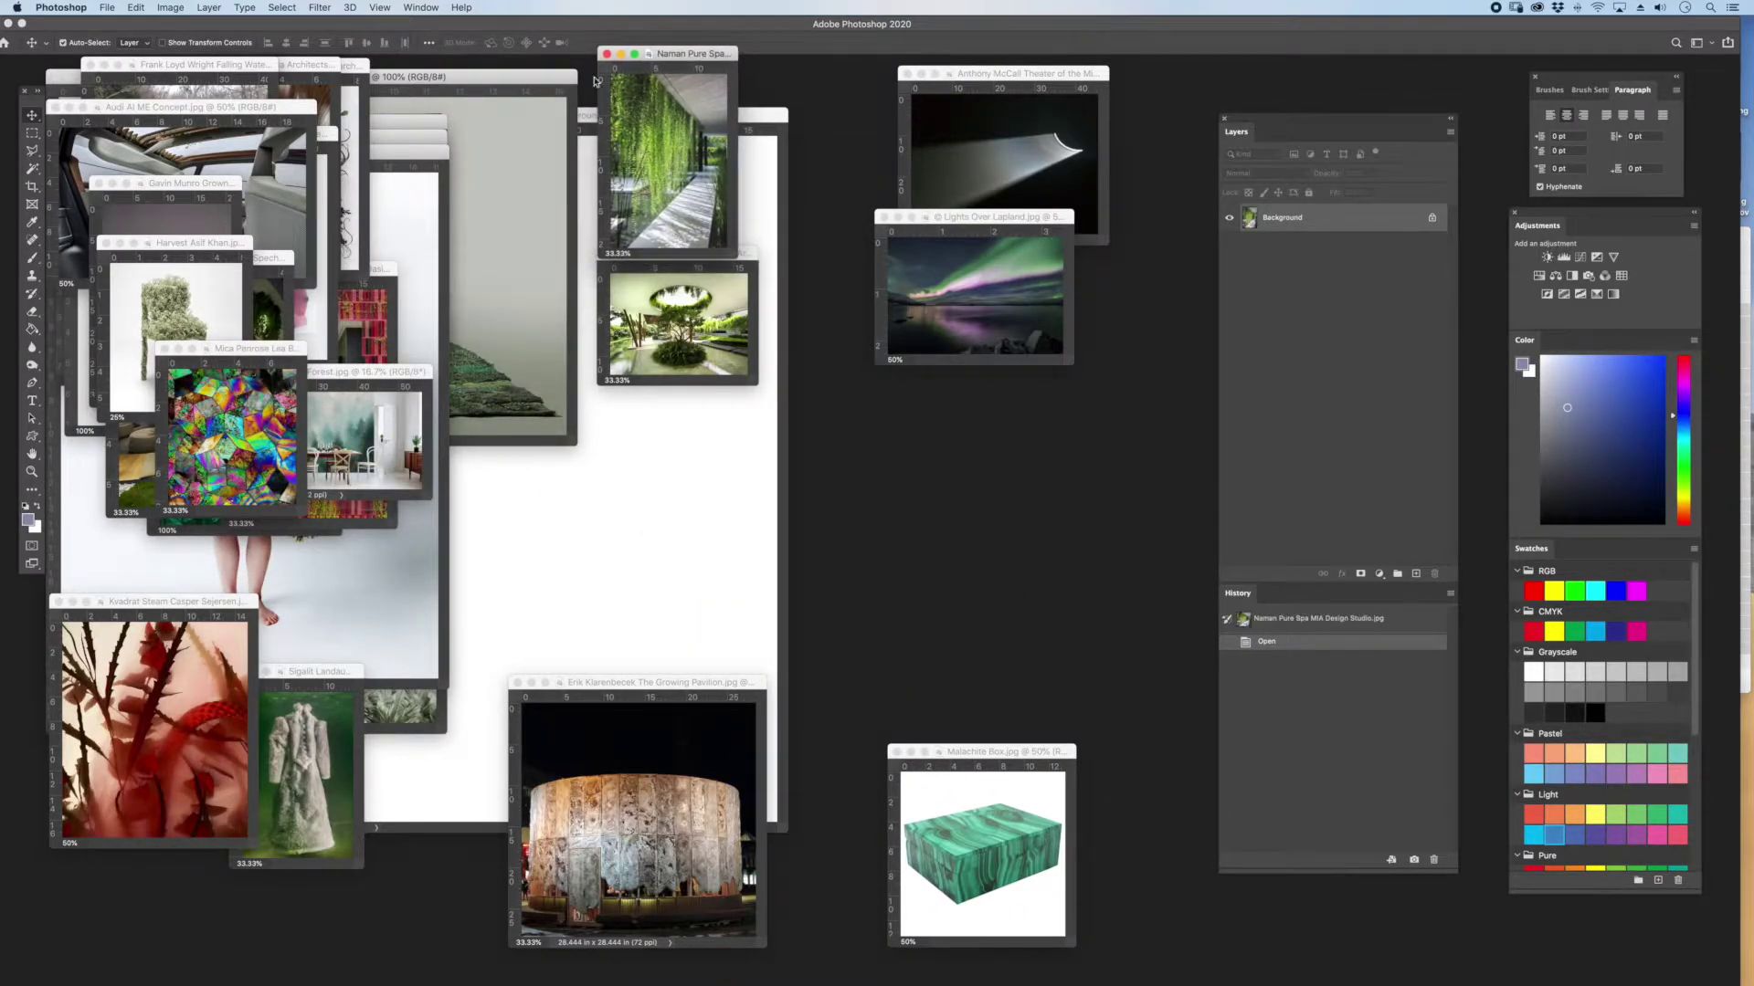
- Pull the Harvest chair, Mica, Misty Forest and Indeed Offices image windows out of the stack
{"action": "left_click", "coordinate": [253, 257]}
{"action": "left_click_drag", "start_coordinate": [252, 257], "coordinate": [627, 491]}
{"action": "left_click_drag", "start_coordinate": [298, 352], "coordinate": [922, 153]}
{"action": "left_click_drag", "start_coordinate": [370, 385], "coordinate": [447, 862]}
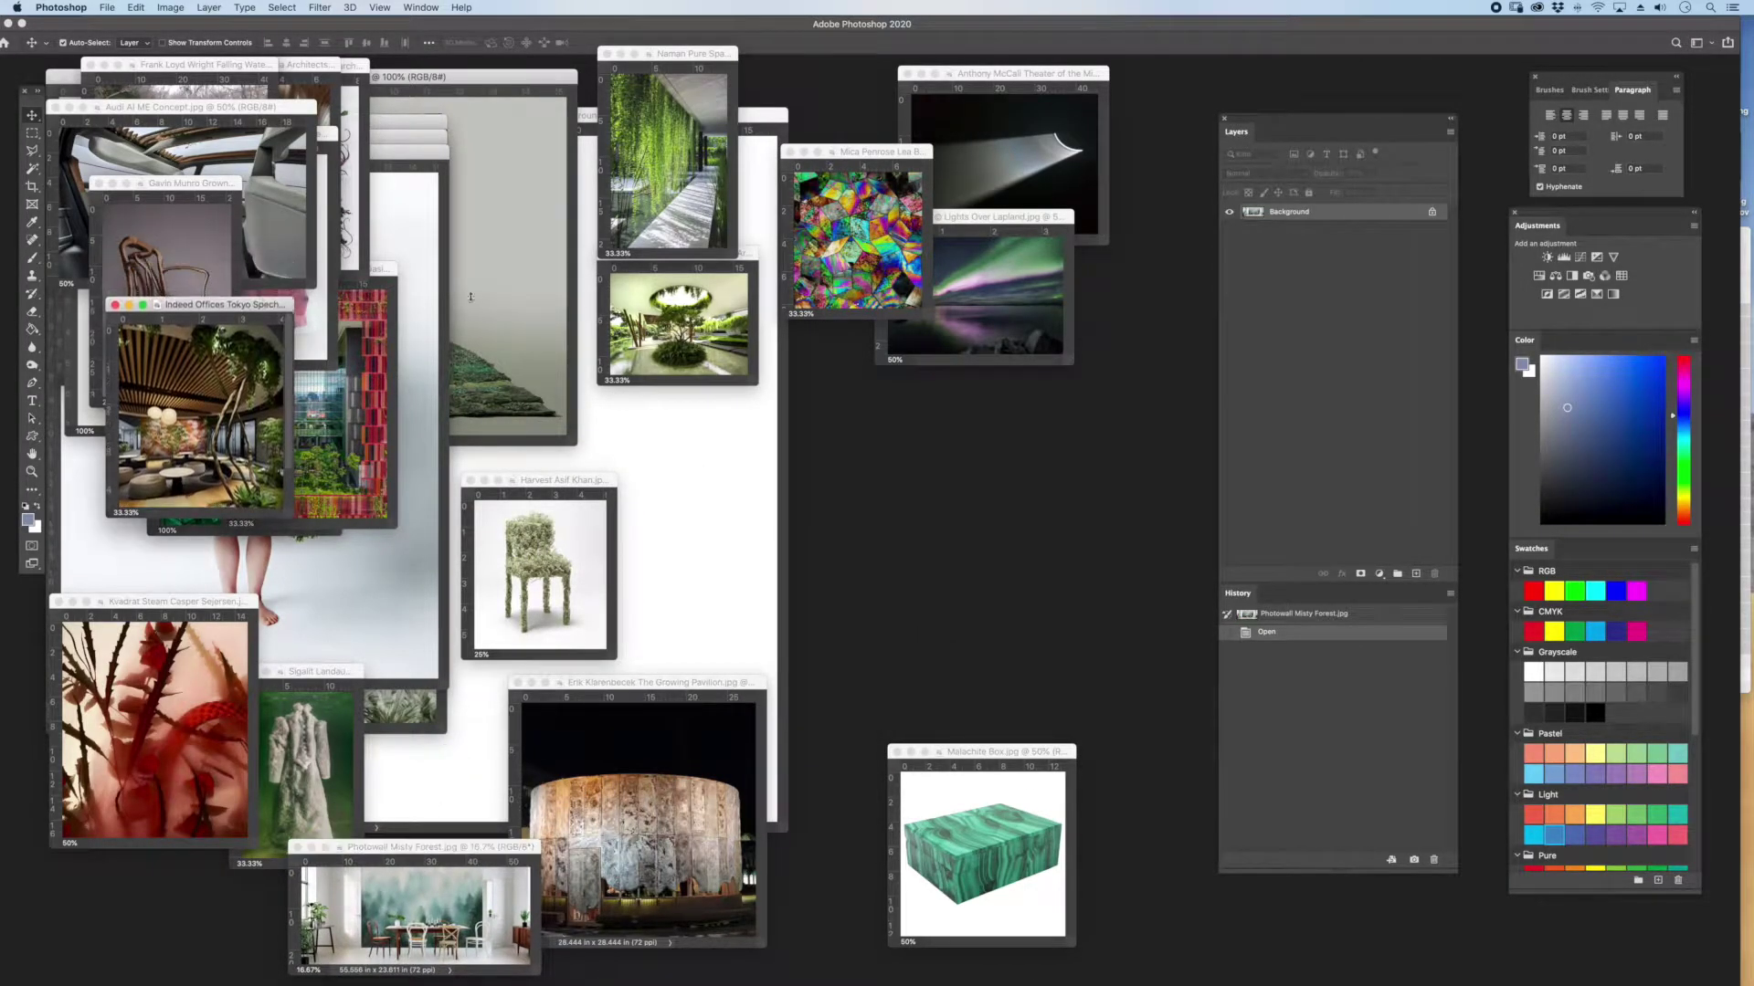
{"action": "left_click_drag", "start_coordinate": [244, 258], "coordinate": [626, 151]}
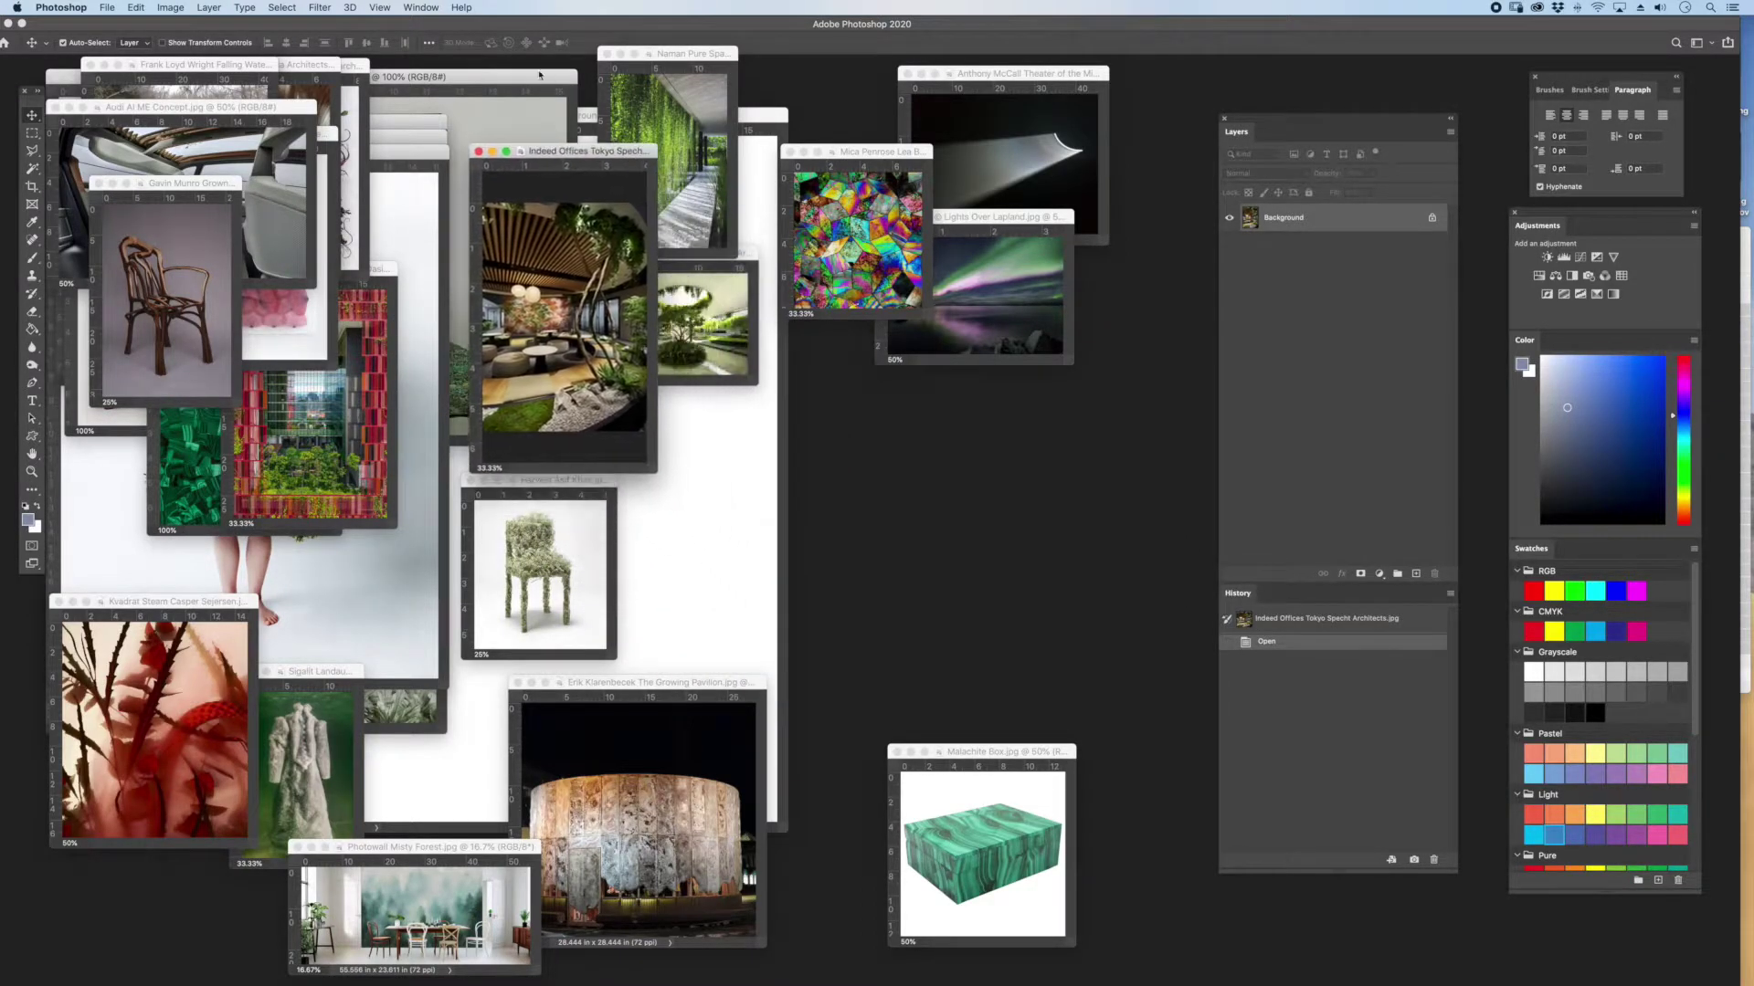
- Zoom the Enclosed Garden image out to 50% and move its window away from the stack
{"action": "left_click_drag", "start_coordinate": [528, 75], "coordinate": [1066, 266]}
{"action": "key", "text": "super+minus"}
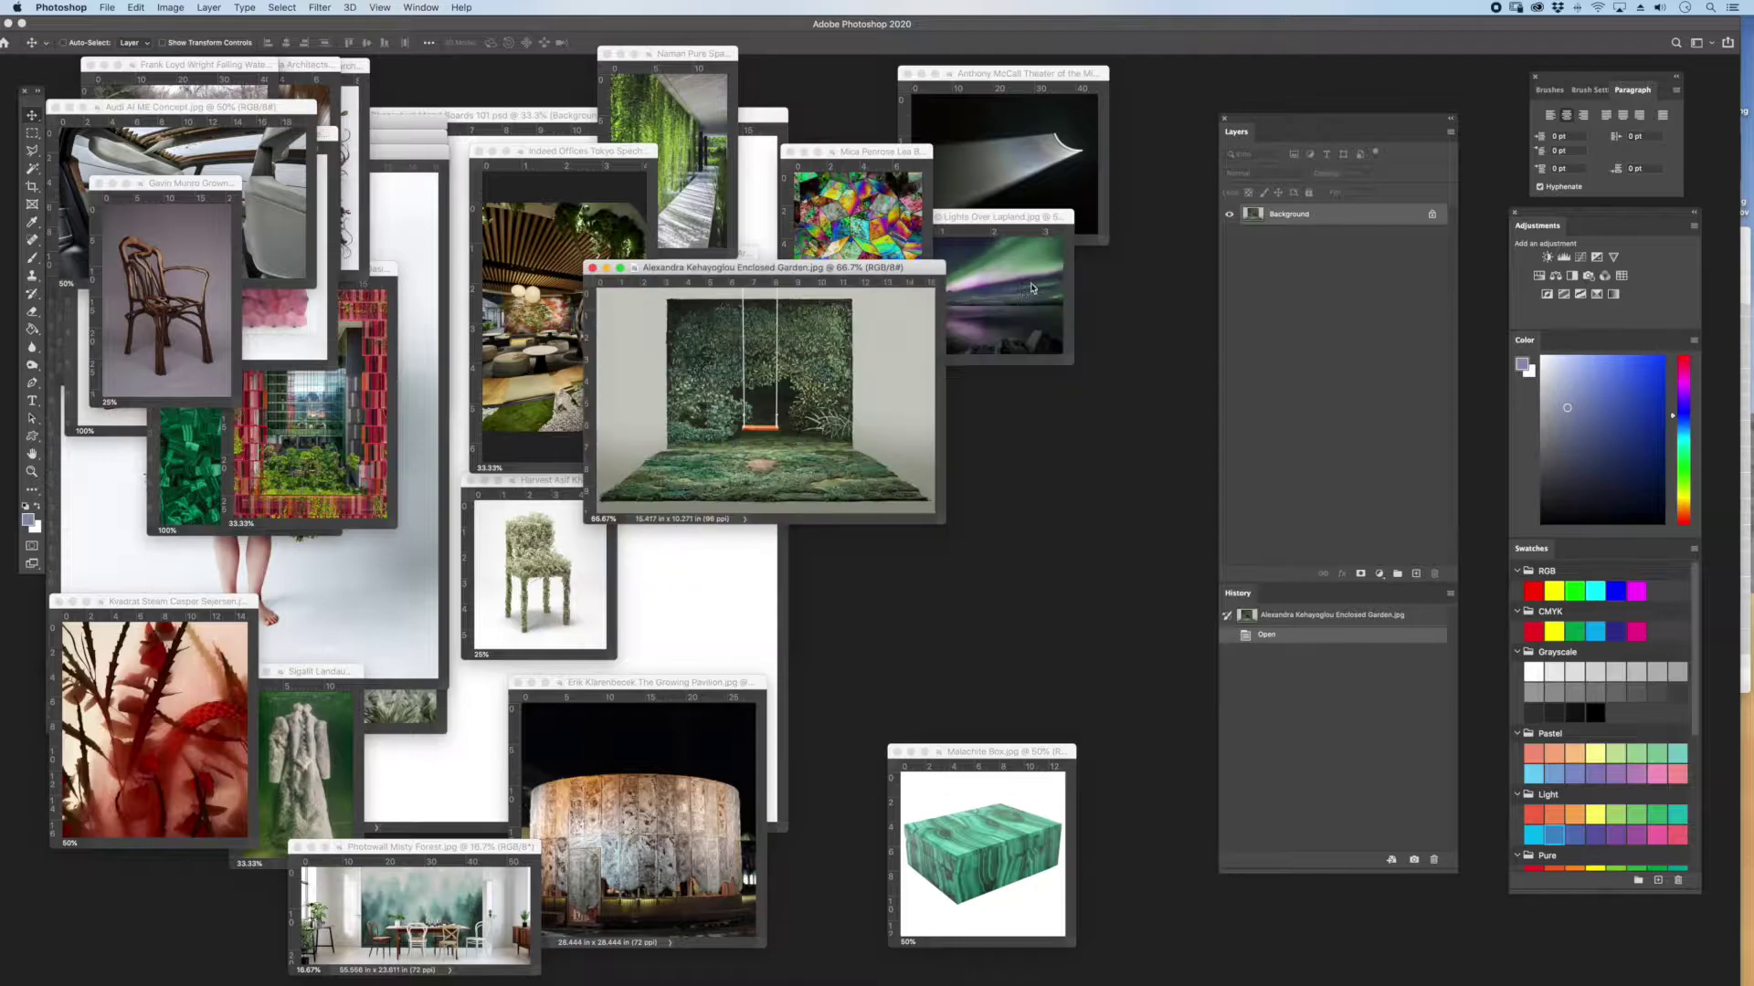
{"action": "key", "text": "super+minus"}
{"action": "left_click_drag", "start_coordinate": [801, 275], "coordinate": [886, 413]}
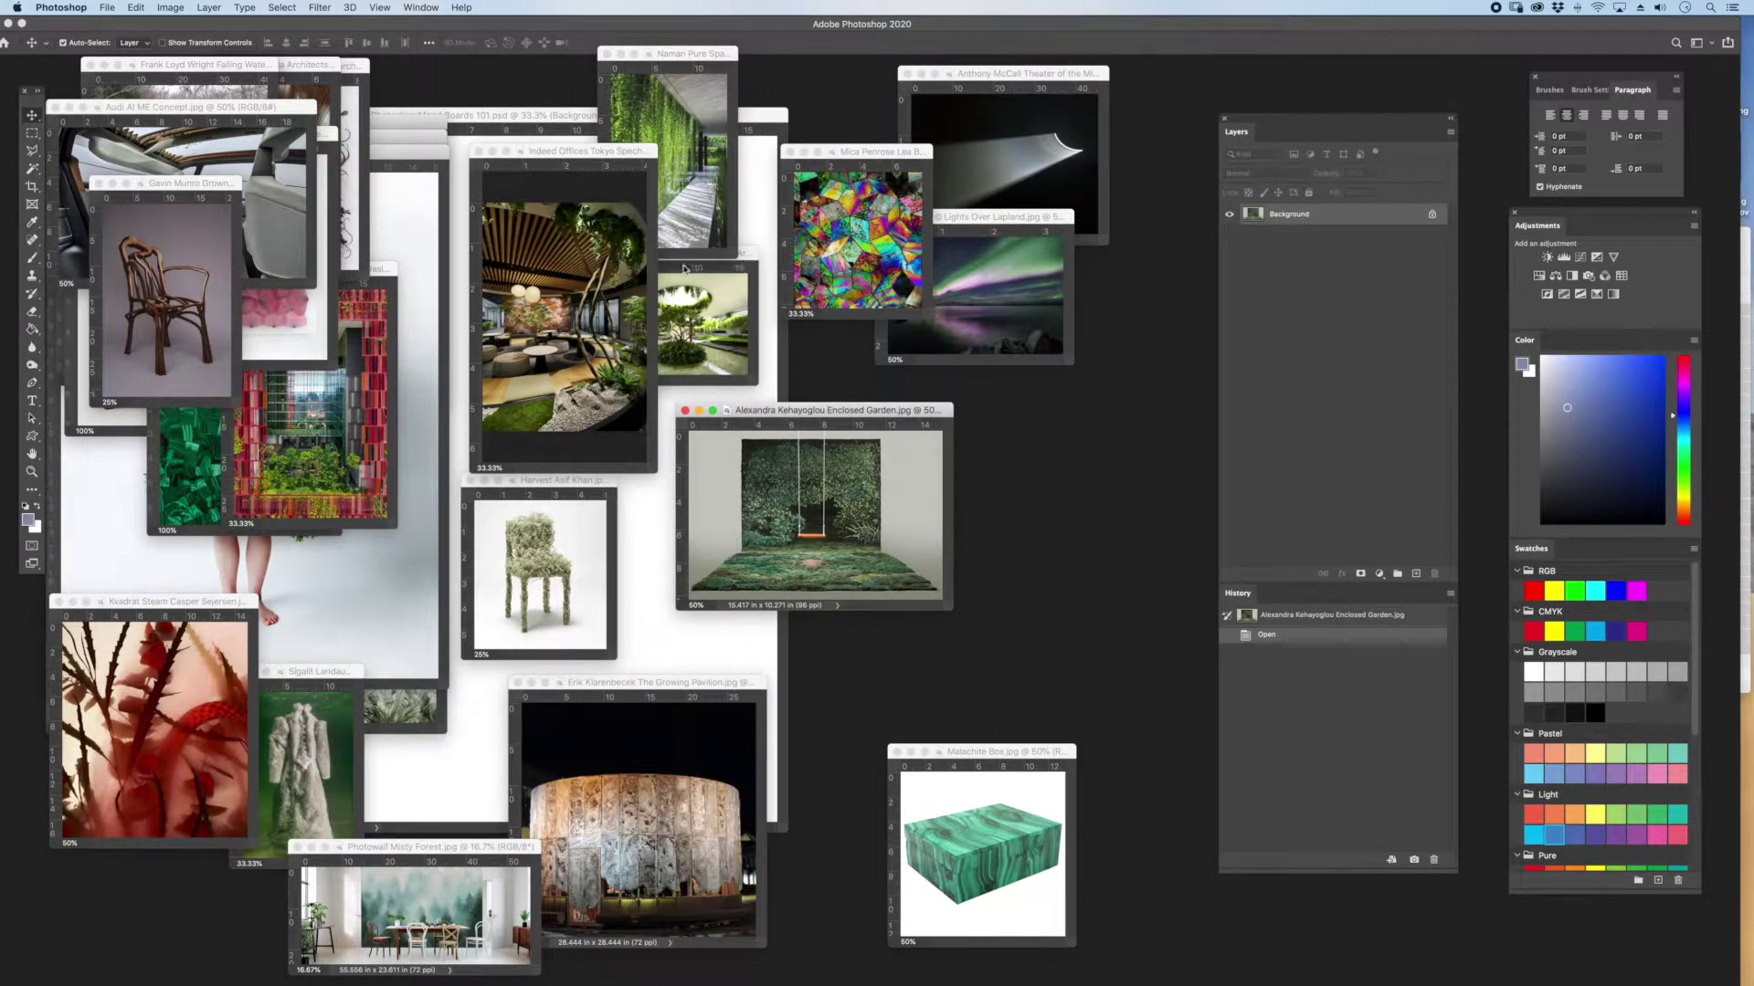
- Zoom the Leaf Man image out to 33.33%, place it over the blank board, and shift the Enclosed Garden window clear of it
{"action": "left_click_drag", "start_coordinate": [411, 161], "coordinate": [665, 217]}
{"action": "key", "text": "super+minus"}
{"action": "key", "text": "super+minus"}
{"action": "key", "text": "super+minus"}
{"action": "left_click_drag", "start_coordinate": [469, 209], "coordinate": [742, 410]}
{"action": "left_click", "coordinate": [848, 415]}
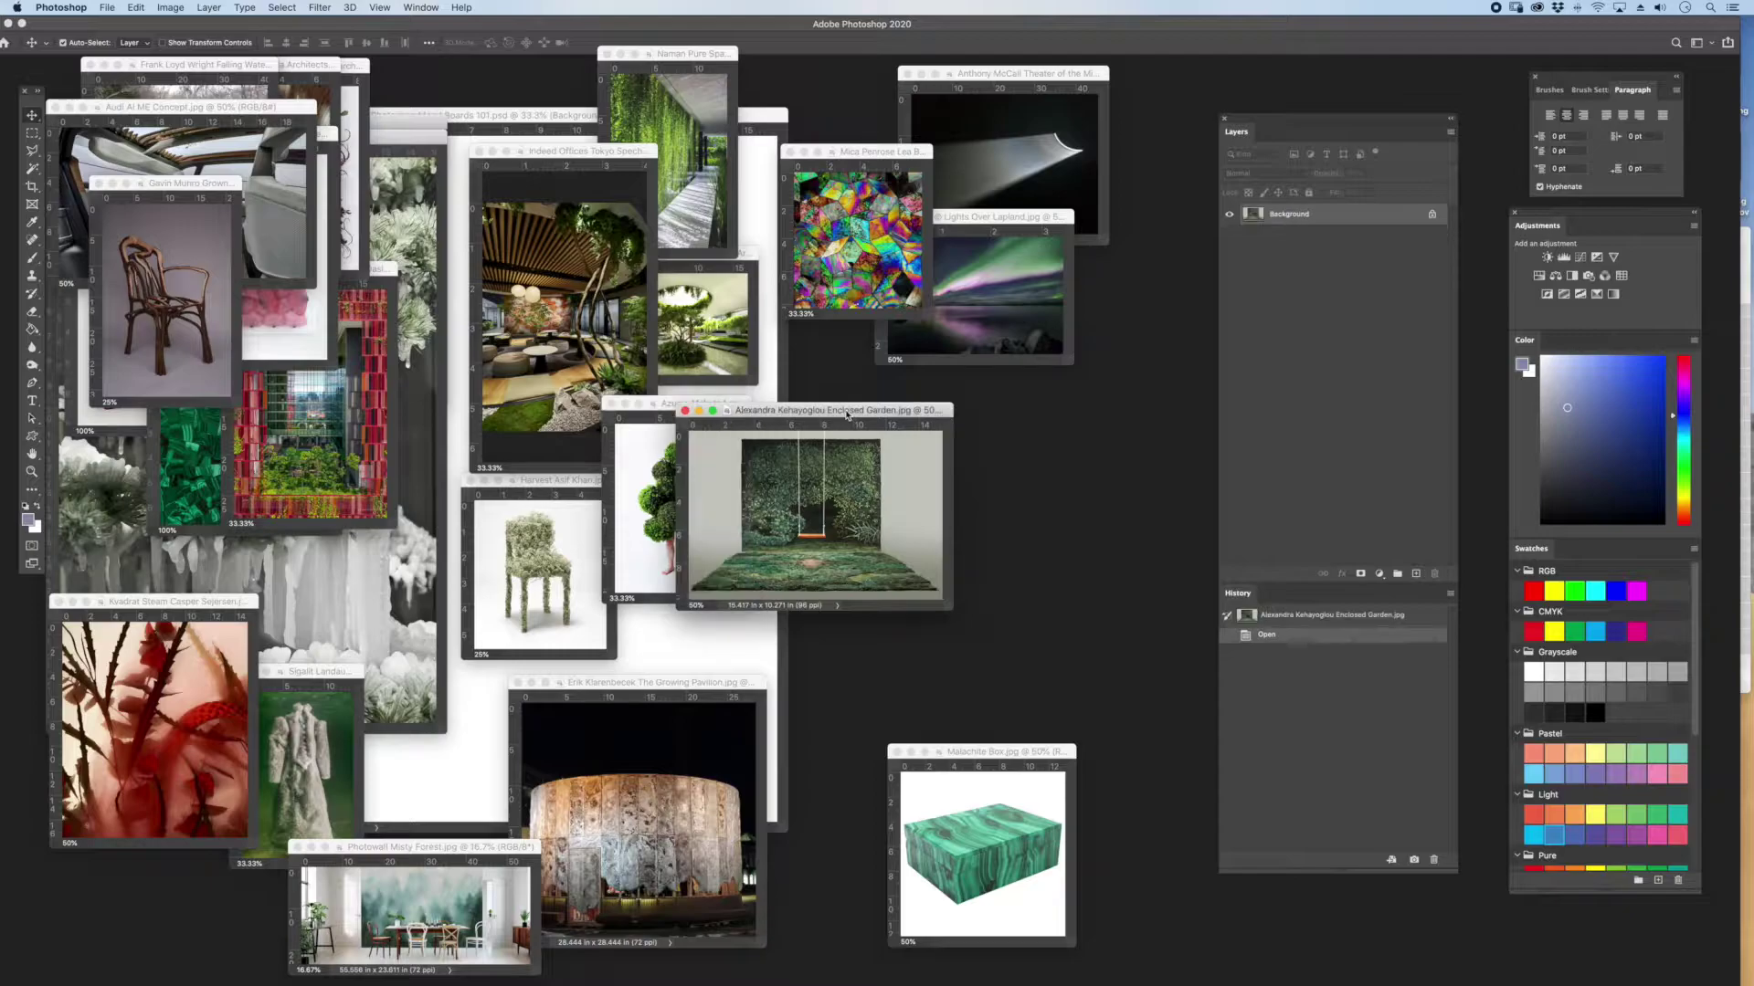
{"action": "left_click_drag", "start_coordinate": [909, 412], "coordinate": [1061, 406]}
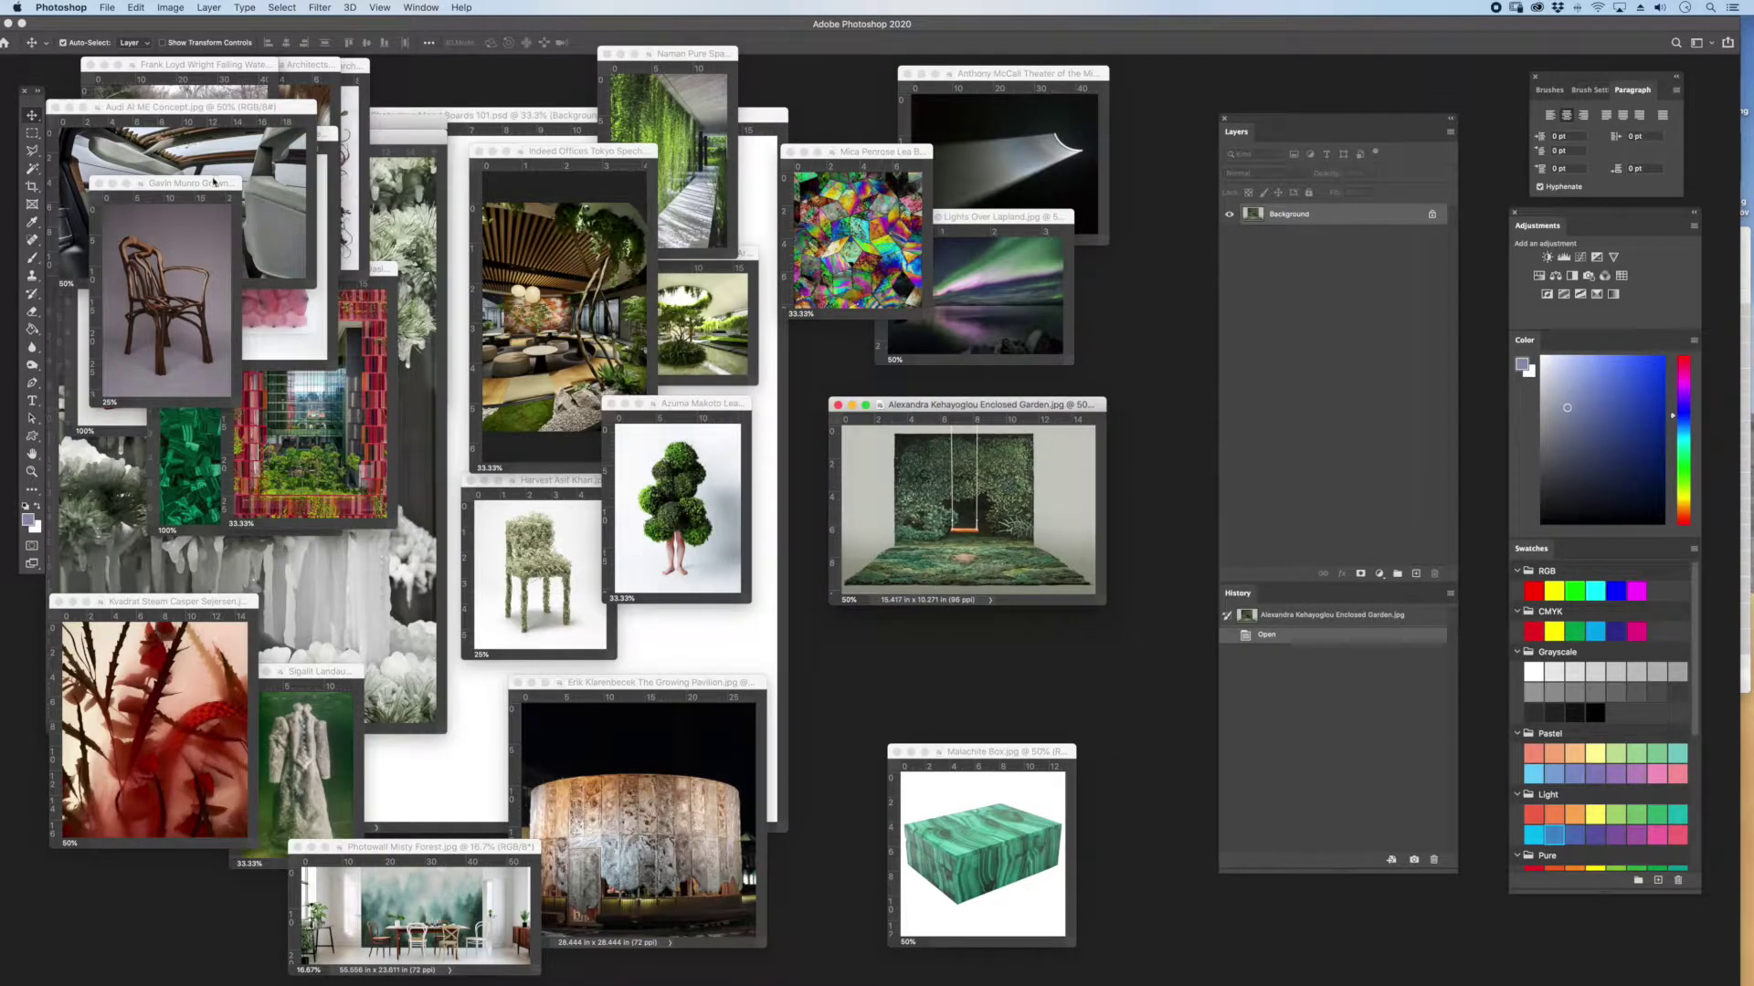
- Move the Grown Furniture, Audi concept and Falling Water windows off the stack, zooming Falling Water out one level
{"action": "left_click_drag", "start_coordinate": [214, 182], "coordinate": [514, 592]}
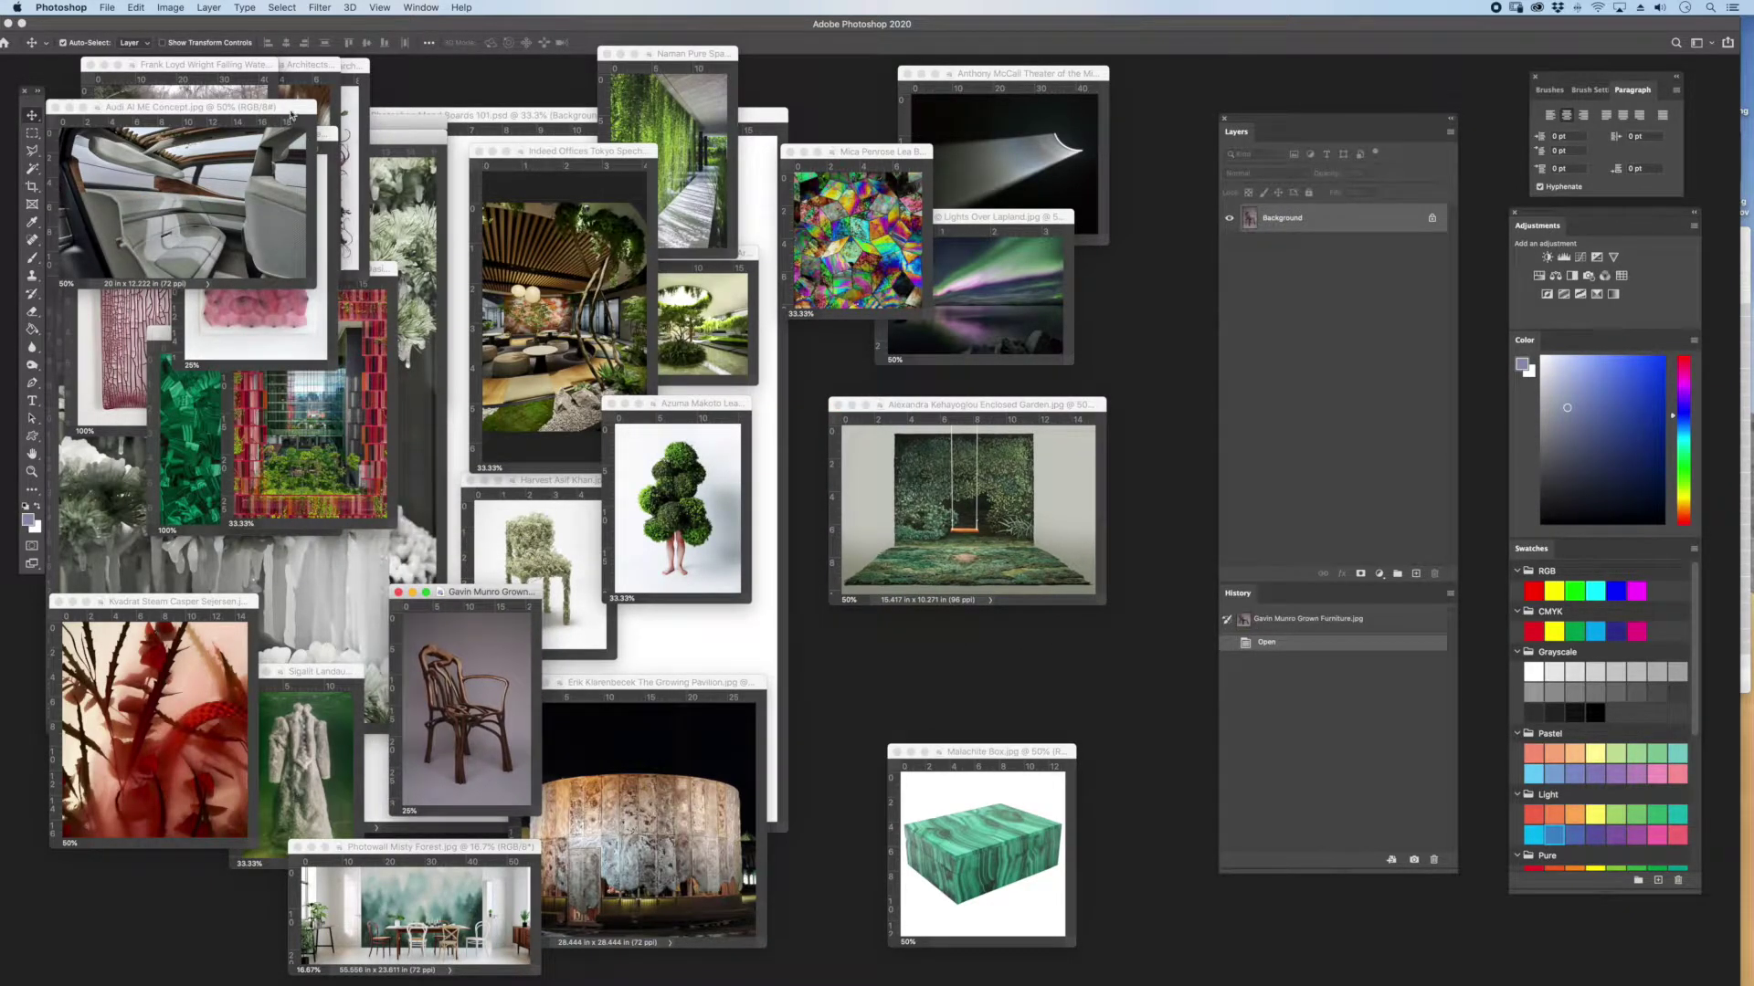
{"action": "left_click_drag", "start_coordinate": [291, 114], "coordinate": [291, 492]}
{"action": "left_click", "coordinate": [255, 67]}
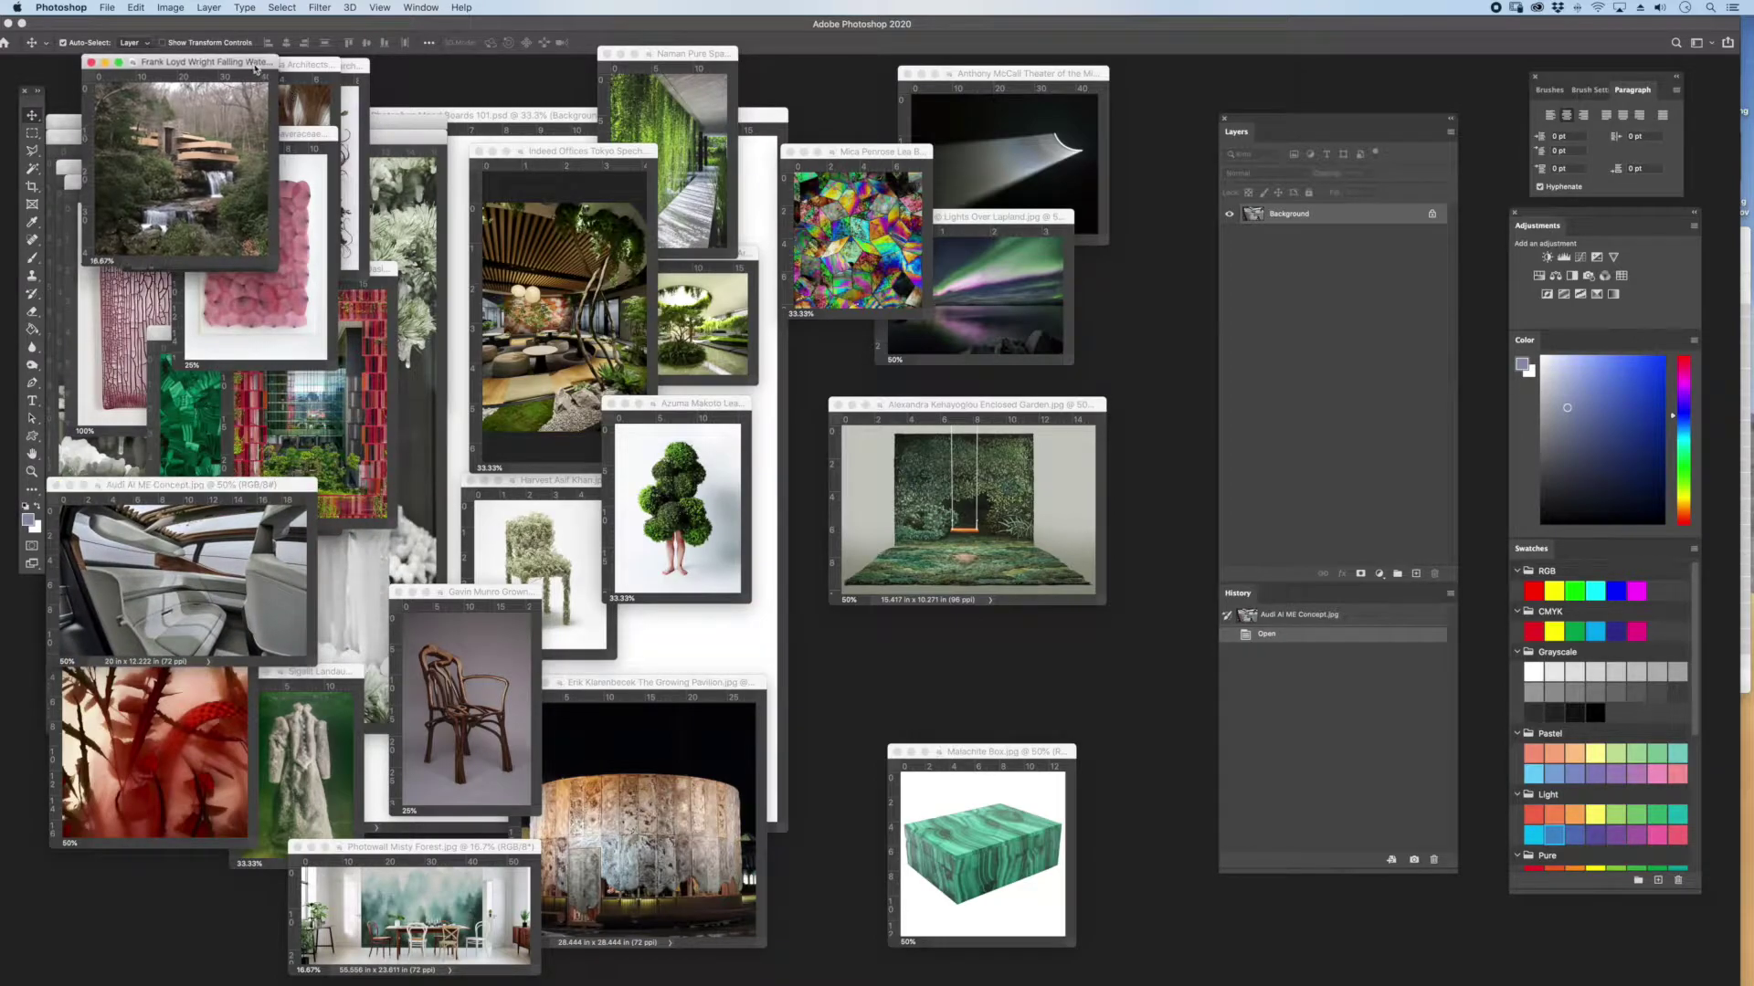
{"action": "left_click_drag", "start_coordinate": [256, 67], "coordinate": [953, 385]}
{"action": "key", "text": "super+minus"}
- Reposition the Enclosed Garden and Malachite Box windows to make room, and place the Takada Architects and Lady Musgrave Island images beside them
{"action": "left_click", "coordinate": [1066, 410]}
{"action": "left_click_drag", "start_coordinate": [1066, 410], "coordinate": [1179, 488]}
{"action": "left_click_drag", "start_coordinate": [326, 69], "coordinate": [941, 530]}
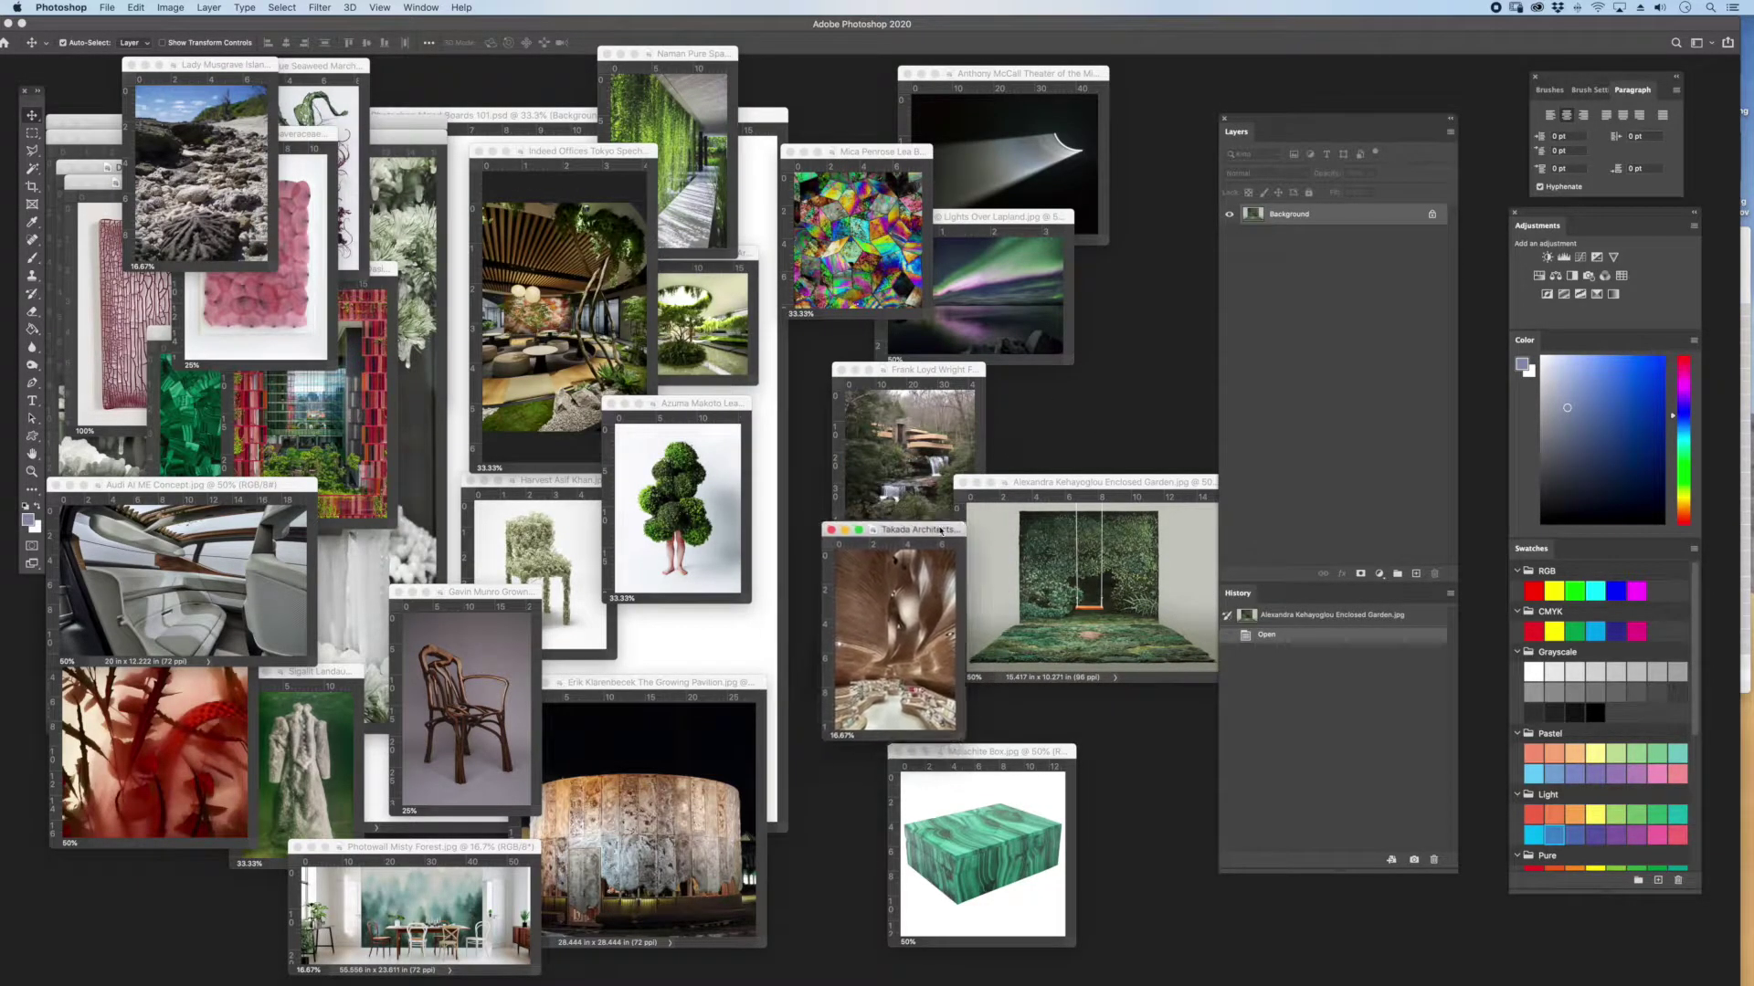
{"action": "left_click_drag", "start_coordinate": [255, 76], "coordinate": [874, 750]}
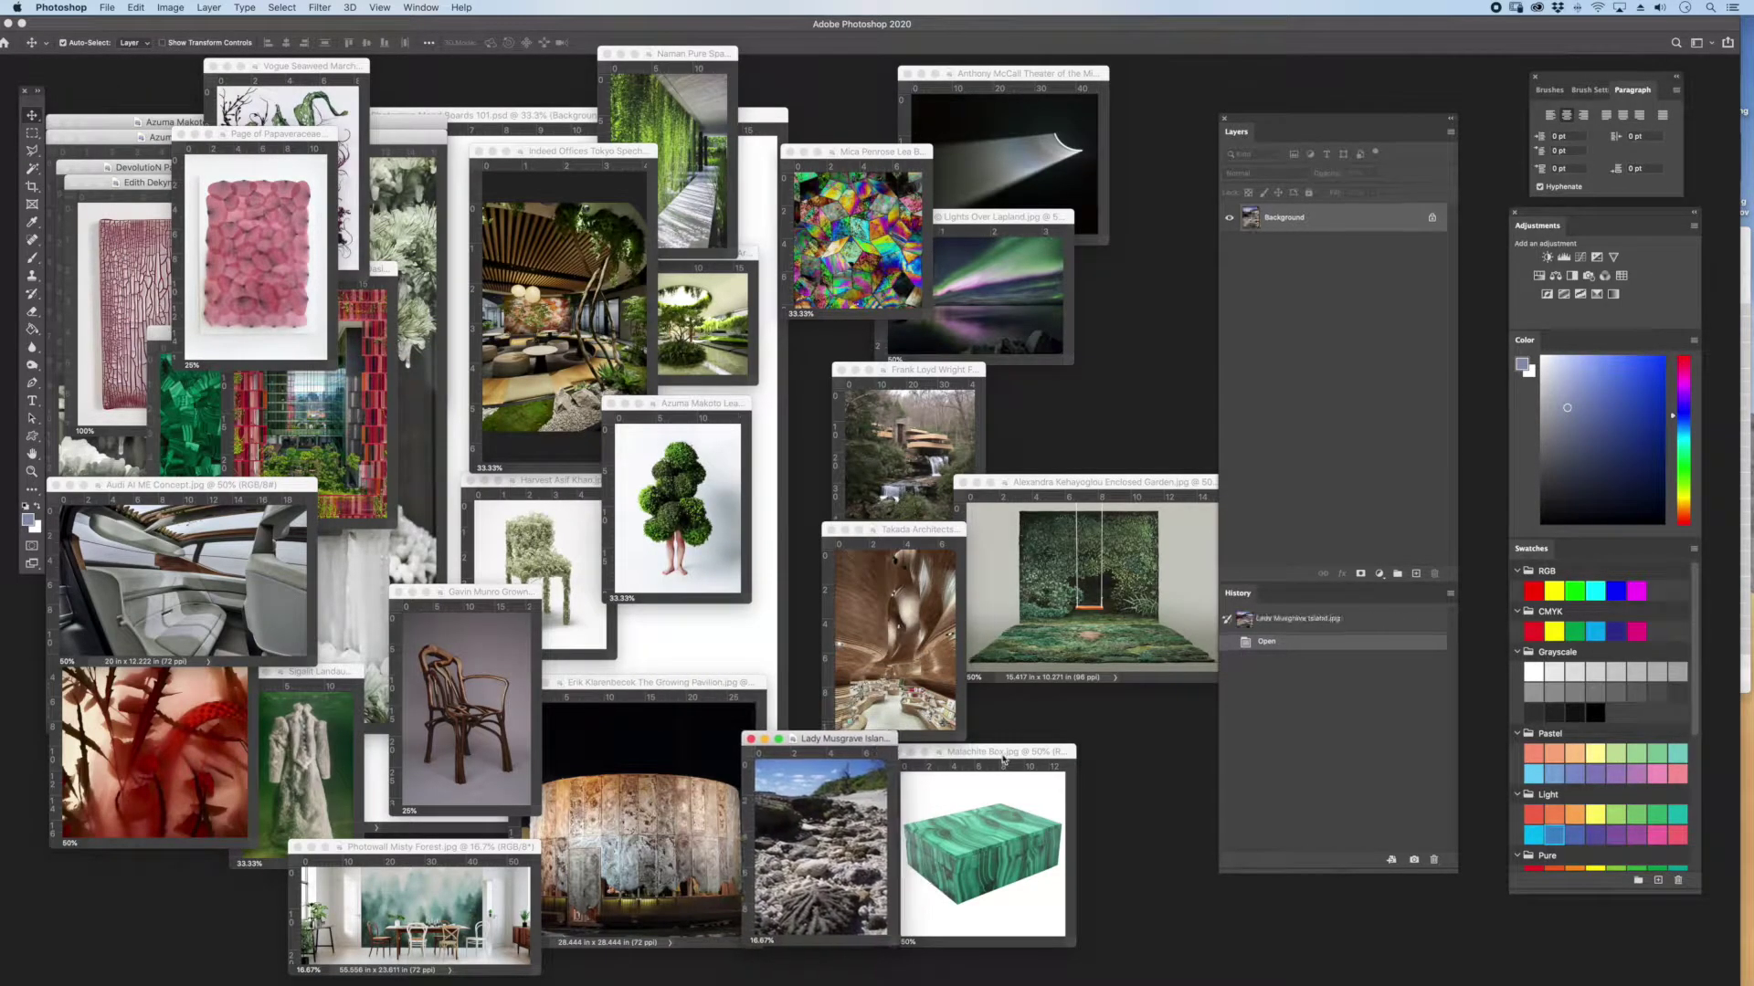
{"action": "left_click_drag", "start_coordinate": [1005, 752], "coordinate": [1121, 695]}
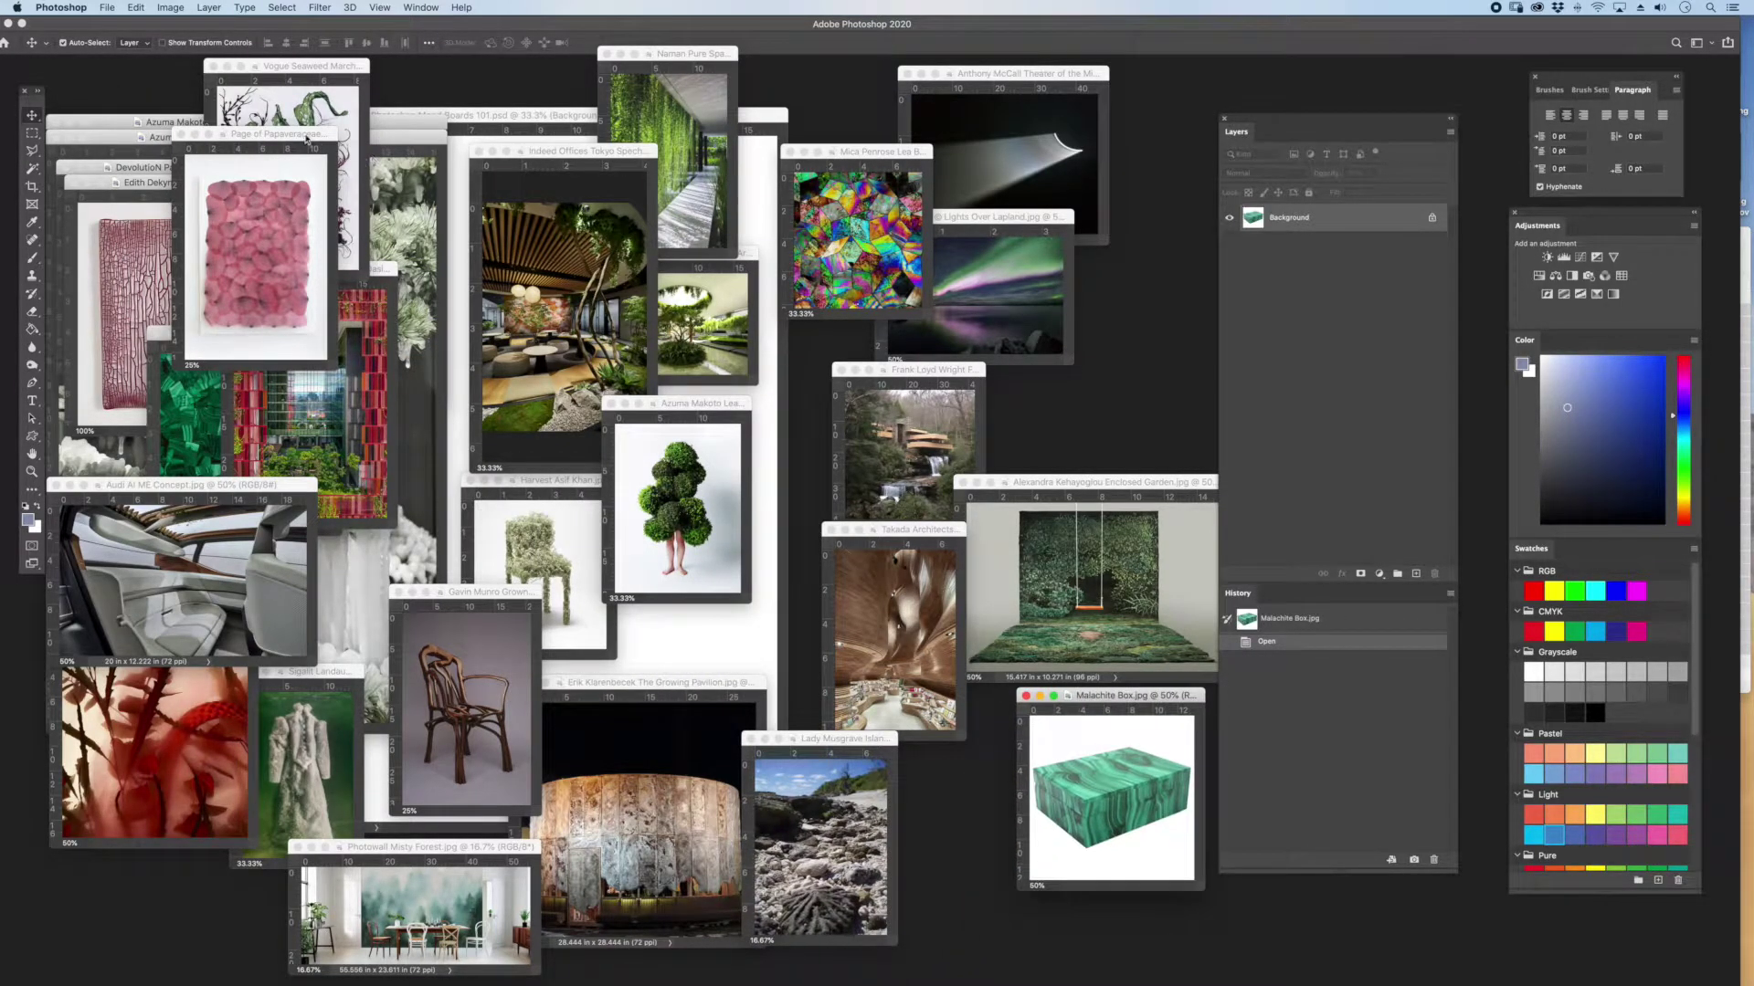
- Spread out the Page of Papaveraceae, Vogue Seaweed and Woha Design image windows
{"action": "left_click_drag", "start_coordinate": [306, 138], "coordinate": [1172, 236]}
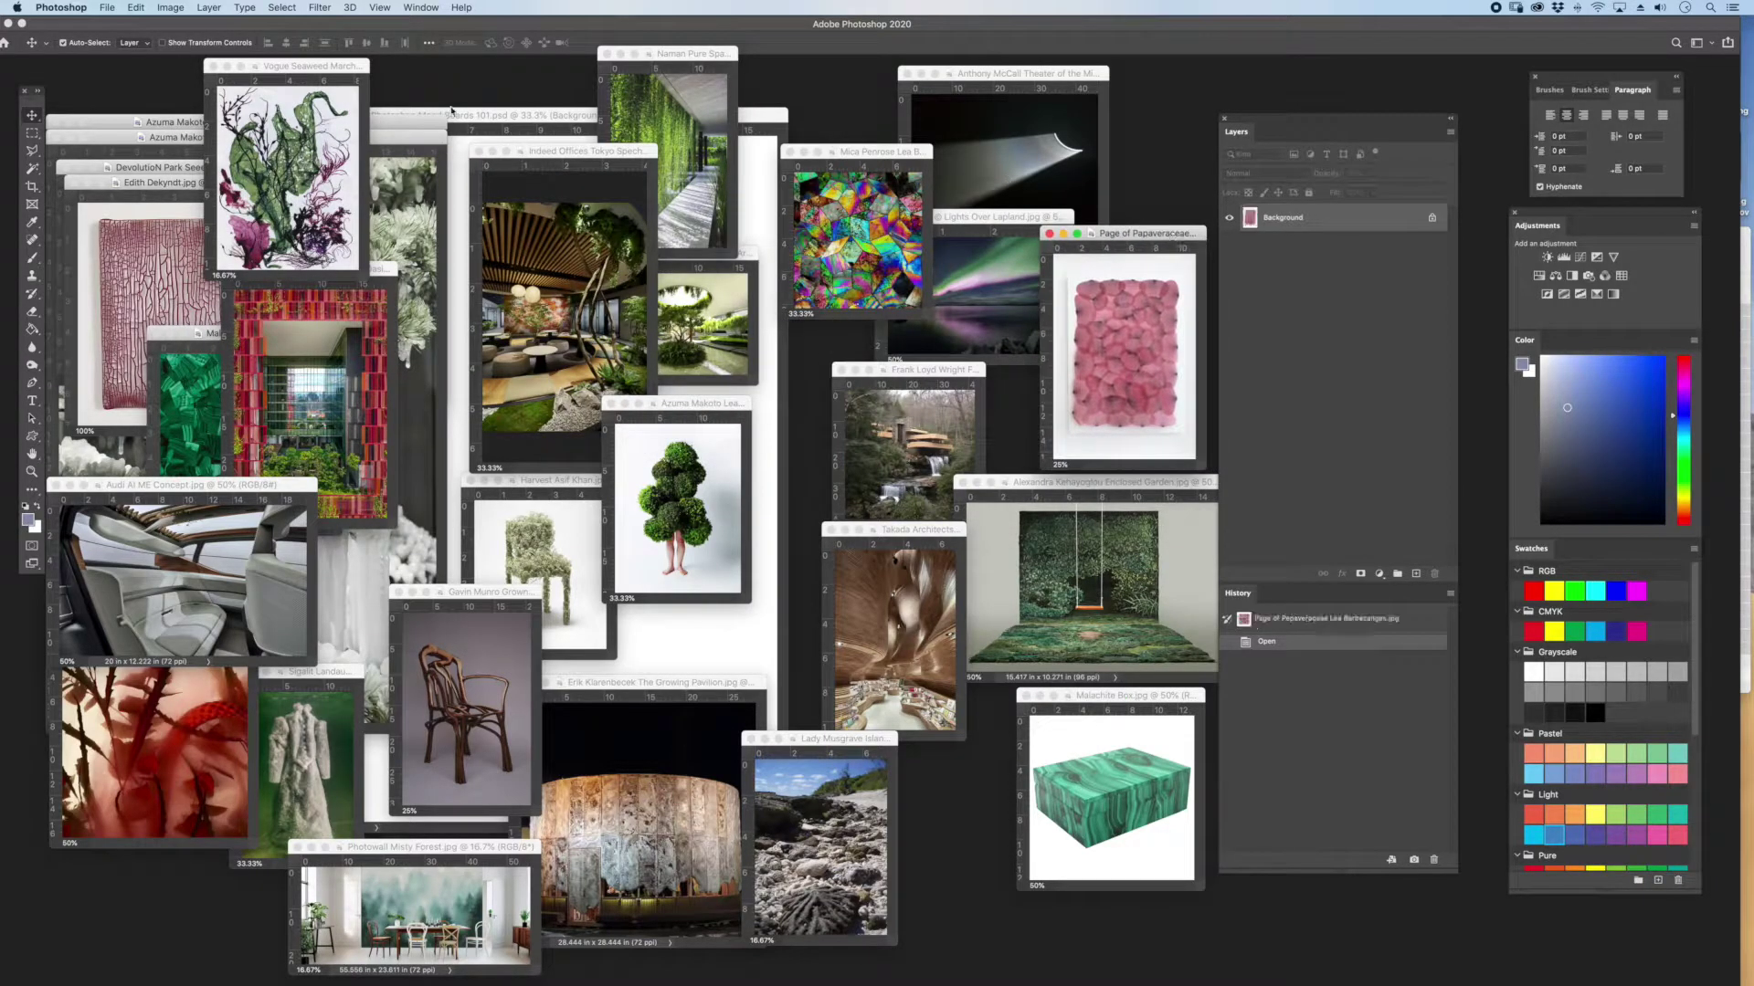
{"action": "left_click_drag", "start_coordinate": [326, 71], "coordinate": [781, 546]}
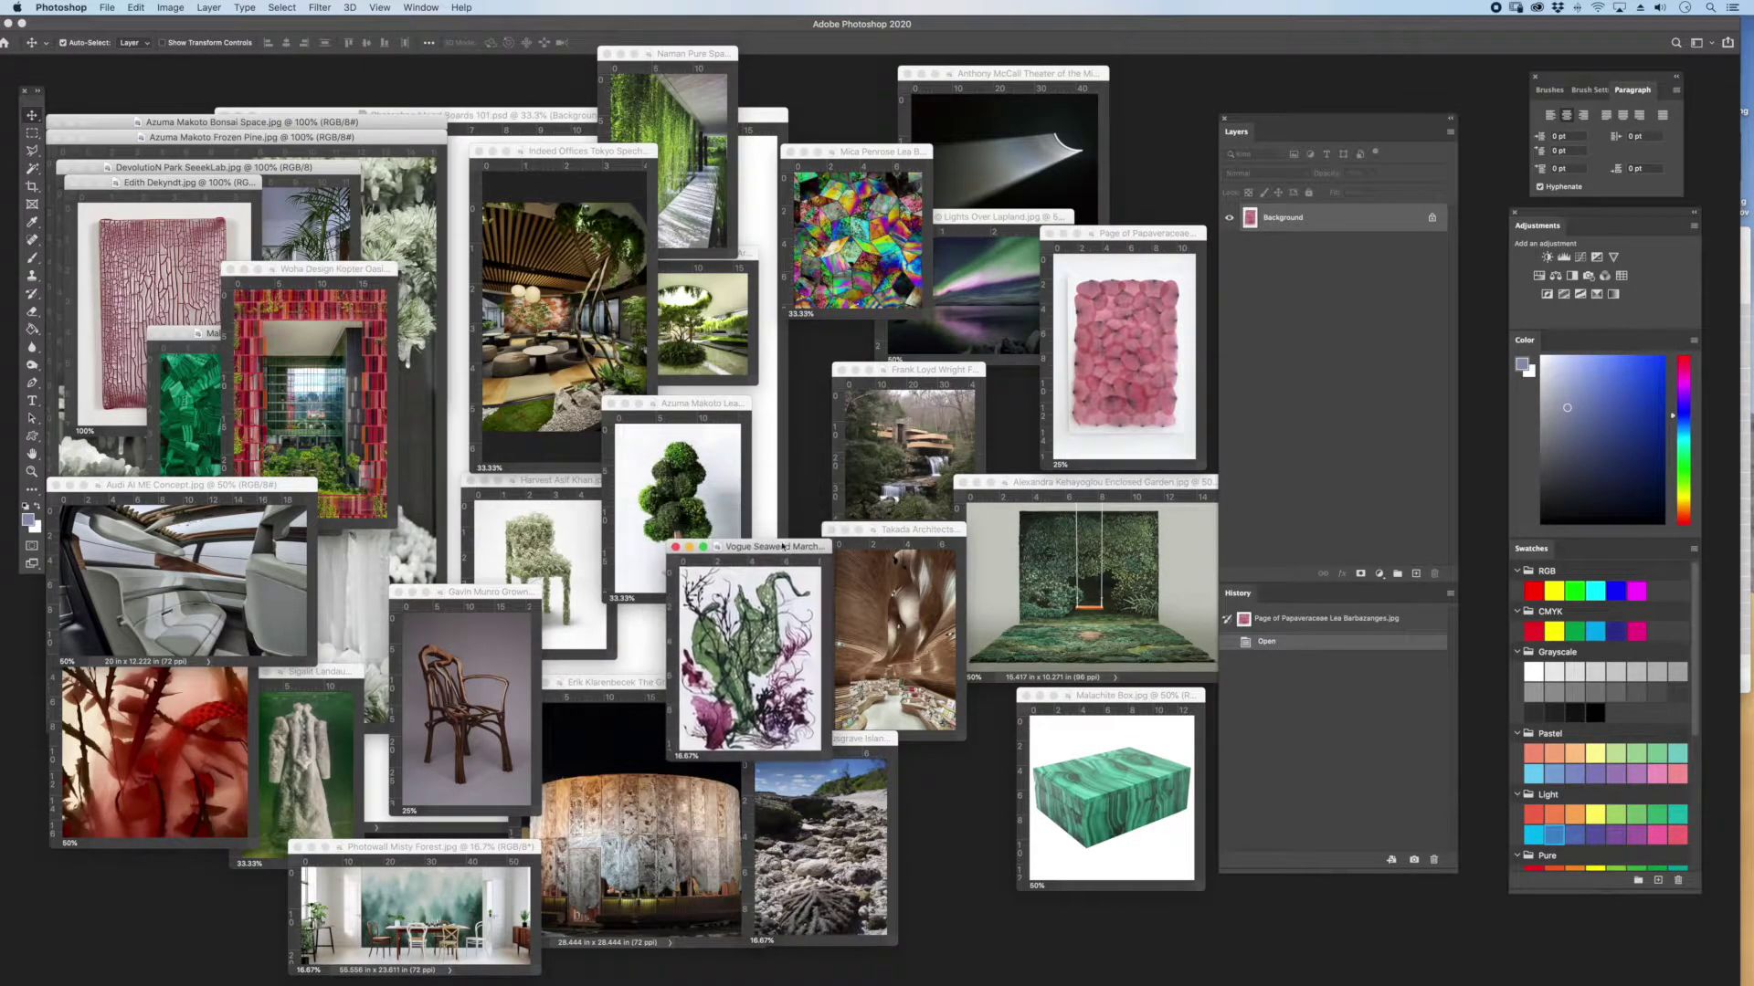
{"action": "left_click_drag", "start_coordinate": [369, 261], "coordinate": [637, 523]}
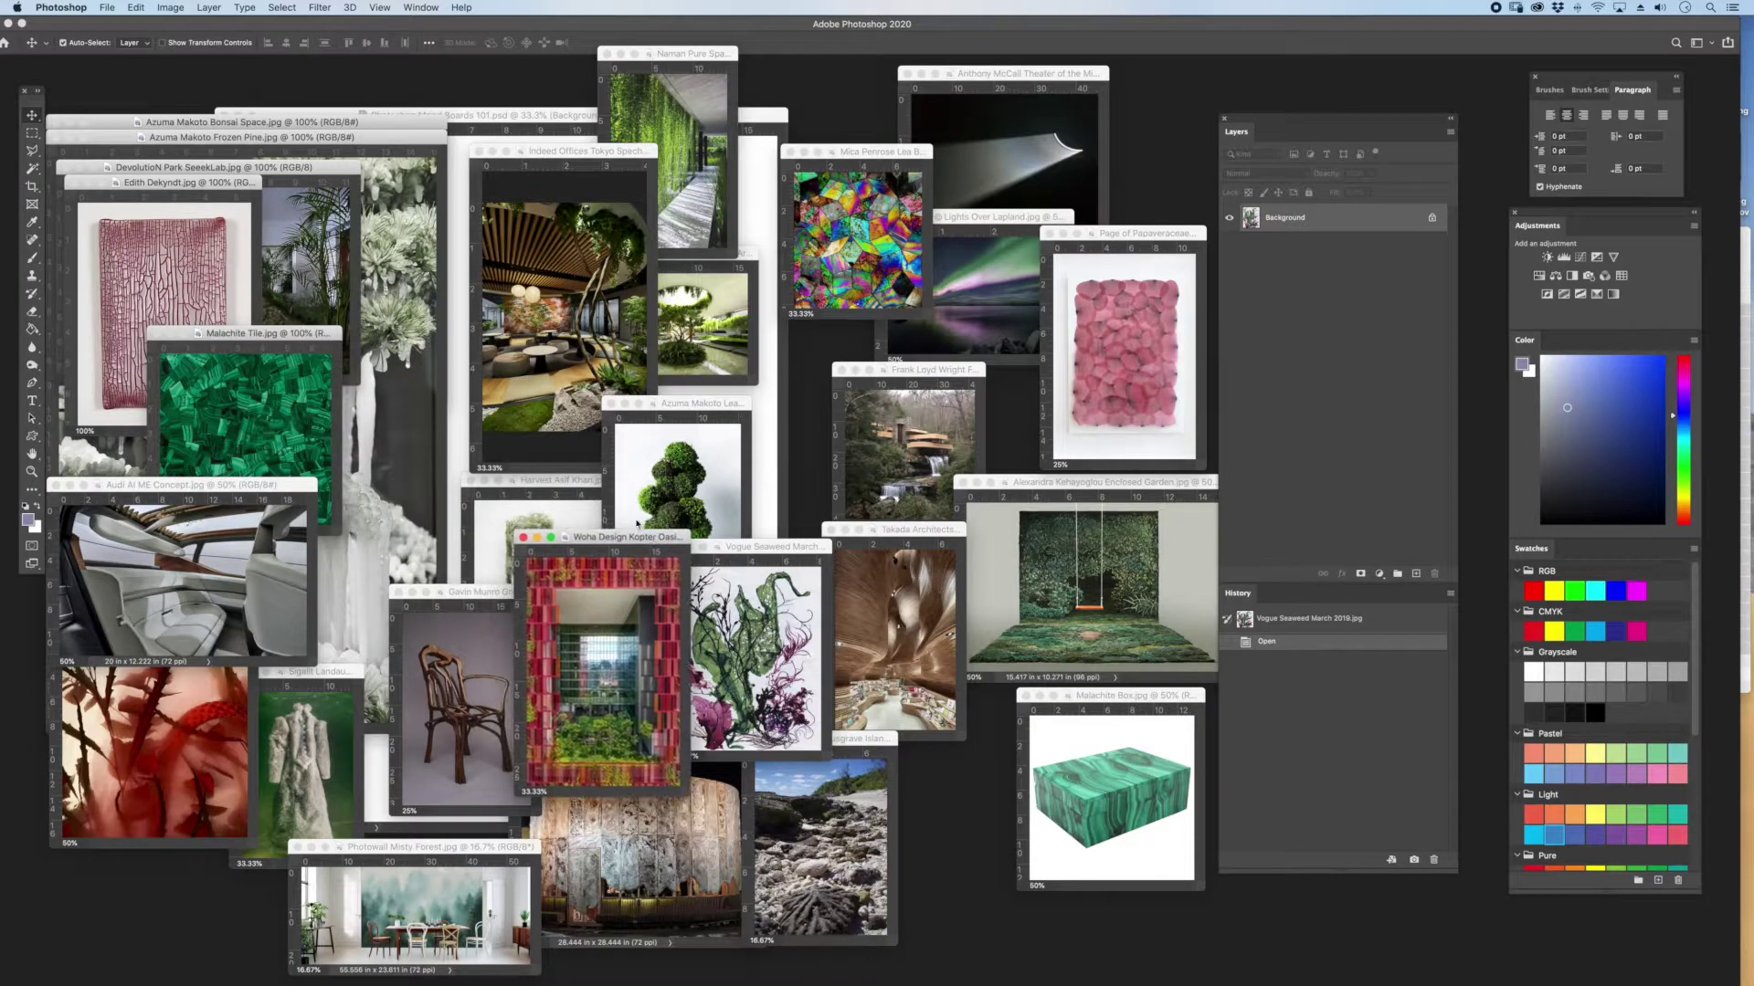
- Bring the Frozen Pine image window forward and zoom it out to 33.33%
{"action": "left_click_drag", "start_coordinate": [367, 138], "coordinate": [403, 133]}
{"action": "key", "text": "super+minus"}
{"action": "key", "text": "super+minus"}
{"action": "key", "text": "super+minus"}
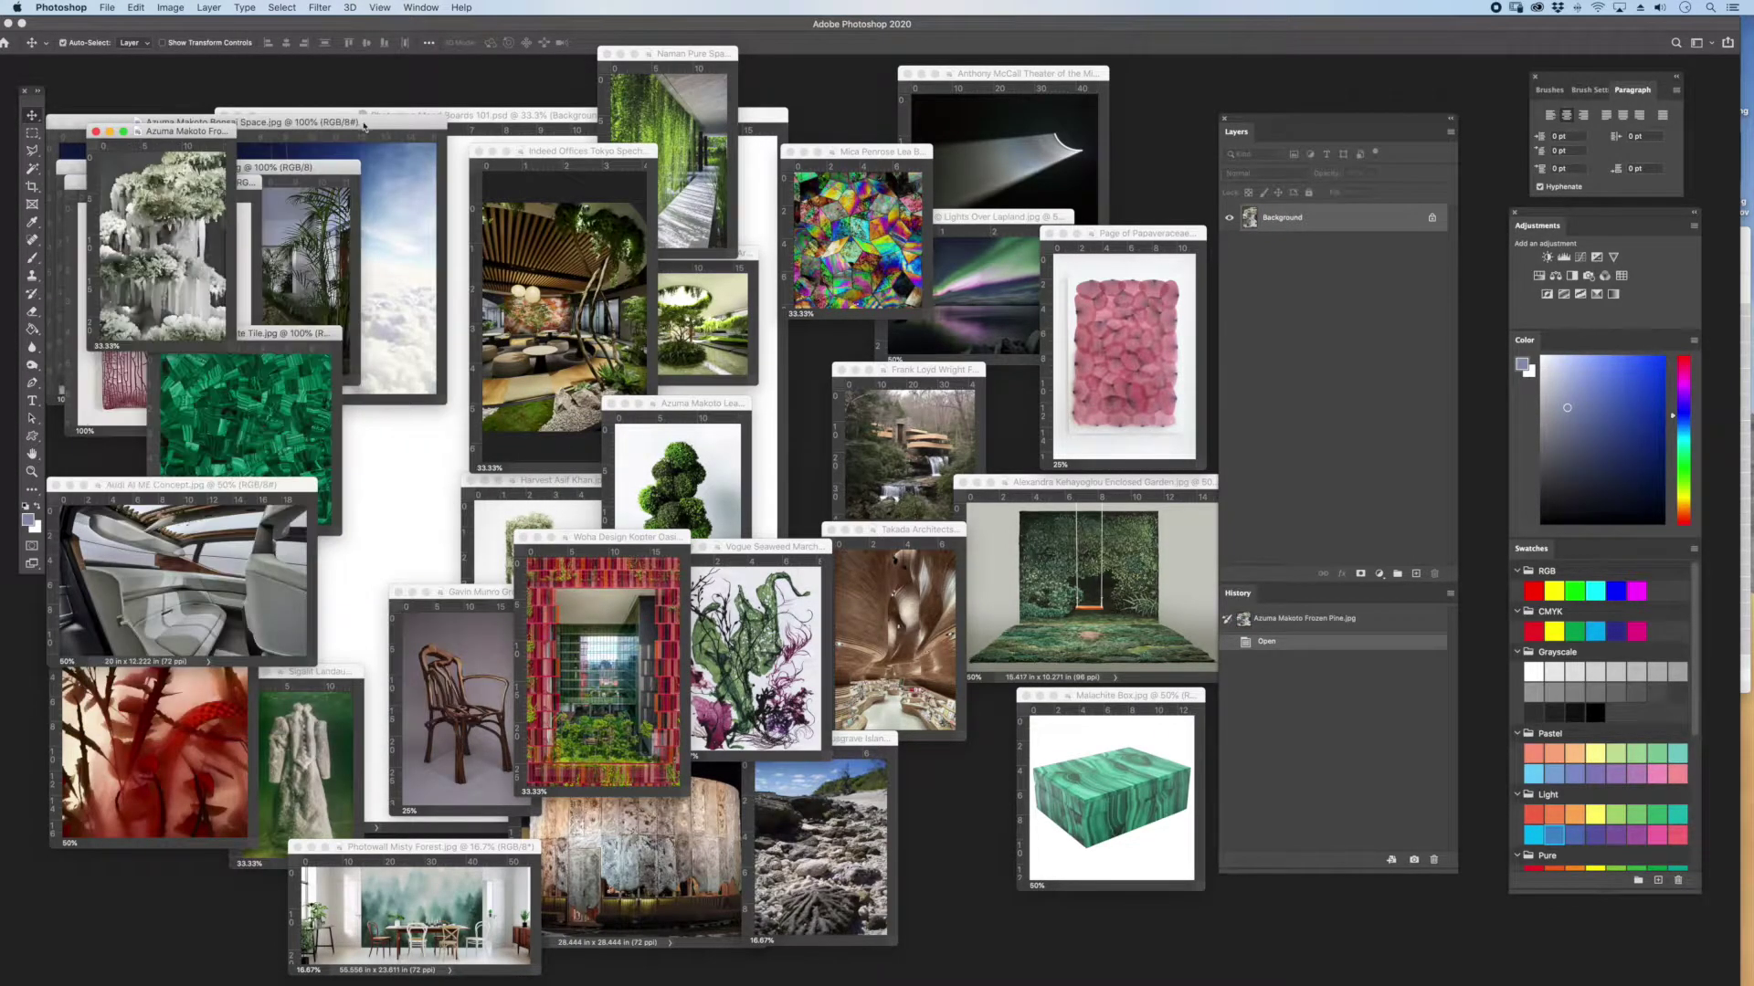
- Zoom the Bonsai Space image out to 33.33% and place its window beside the repositioned Naman Pure Spa image
{"action": "left_click", "coordinate": [361, 122]}
{"action": "key", "text": "super+minus"}
{"action": "key", "text": "super+minus"}
{"action": "key", "text": "super+minus"}
{"action": "left_click_drag", "start_coordinate": [179, 127], "coordinate": [820, 61]}
{"action": "left_click_drag", "start_coordinate": [685, 51], "coordinate": [547, 55]}
{"action": "left_click_drag", "start_coordinate": [779, 62], "coordinate": [725, 87]}
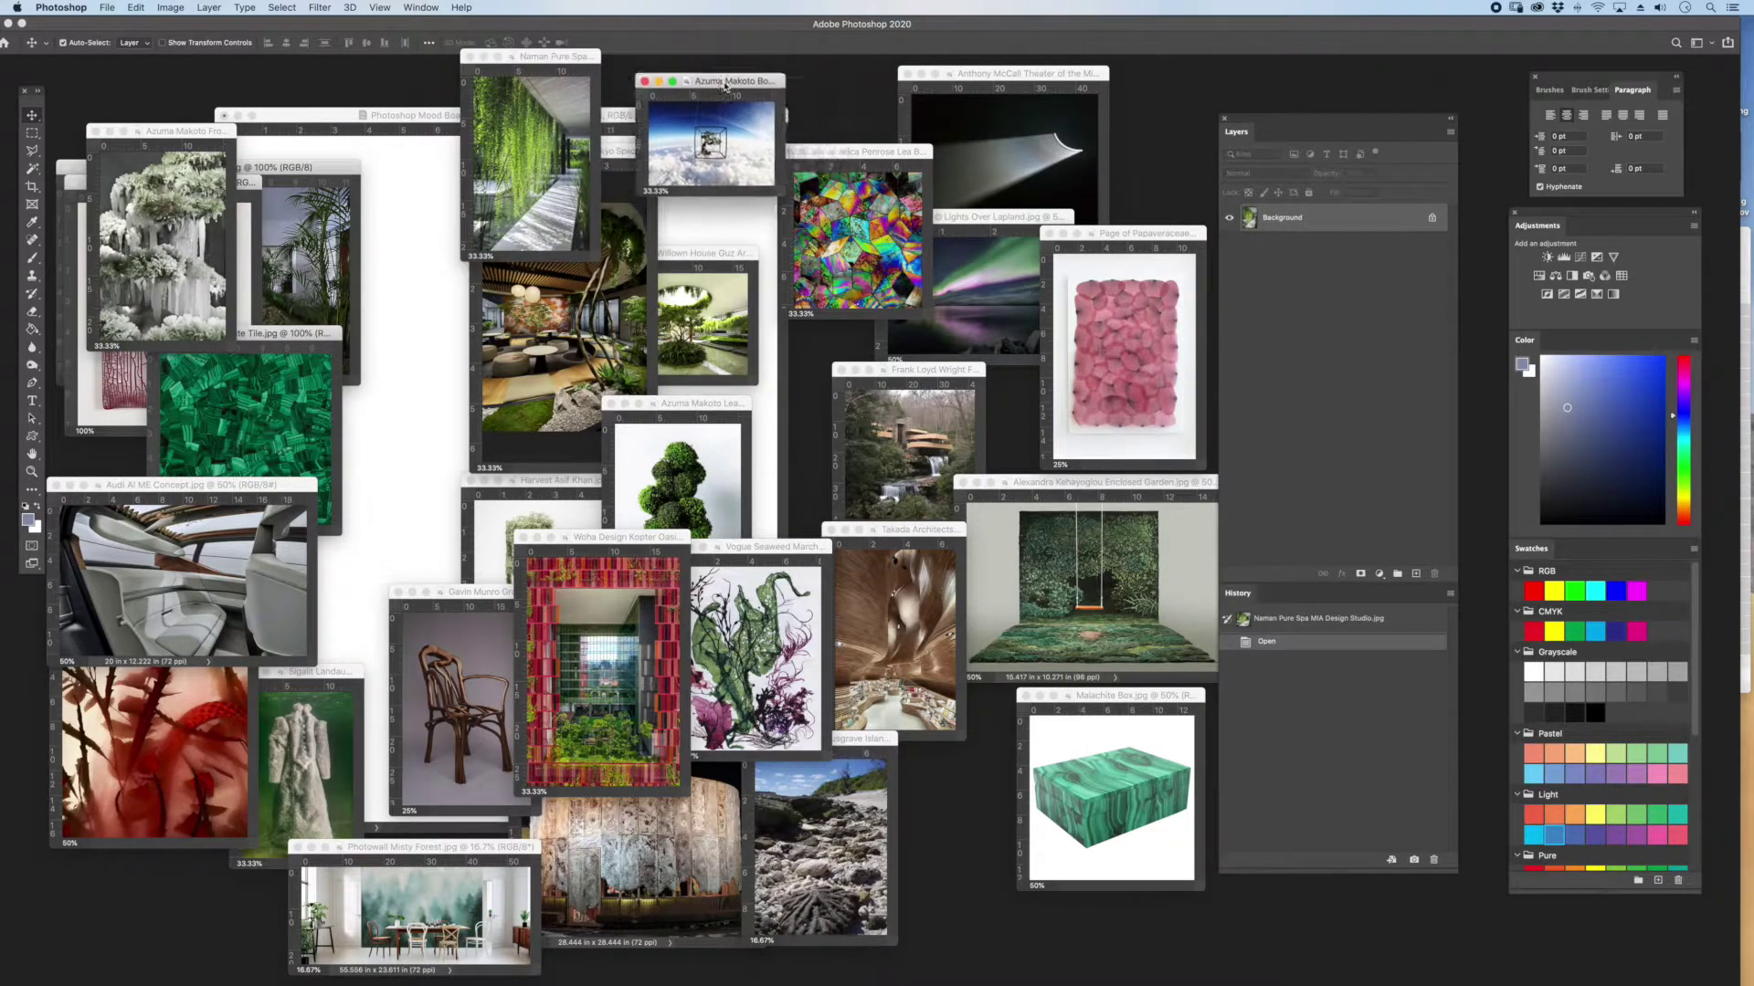
- Zoom the DevolutioN Park image out to 66.67% and move its window below the Naman Pure Spa image's neighbouring gap
{"action": "left_click_drag", "start_coordinate": [339, 167], "coordinate": [521, 151]}
{"action": "key", "text": "super+minus"}
{"action": "left_click_drag", "start_coordinate": [390, 161], "coordinate": [417, 195]}
{"action": "left_click", "coordinate": [63, 42]}
- Reduce overlaps by repositioning the Frozen Pine, Malachite Tile, Audi concept, Salt Bride, Misty Forest and Woha Design windows
{"action": "left_click_drag", "start_coordinate": [200, 131], "coordinate": [227, 61]}
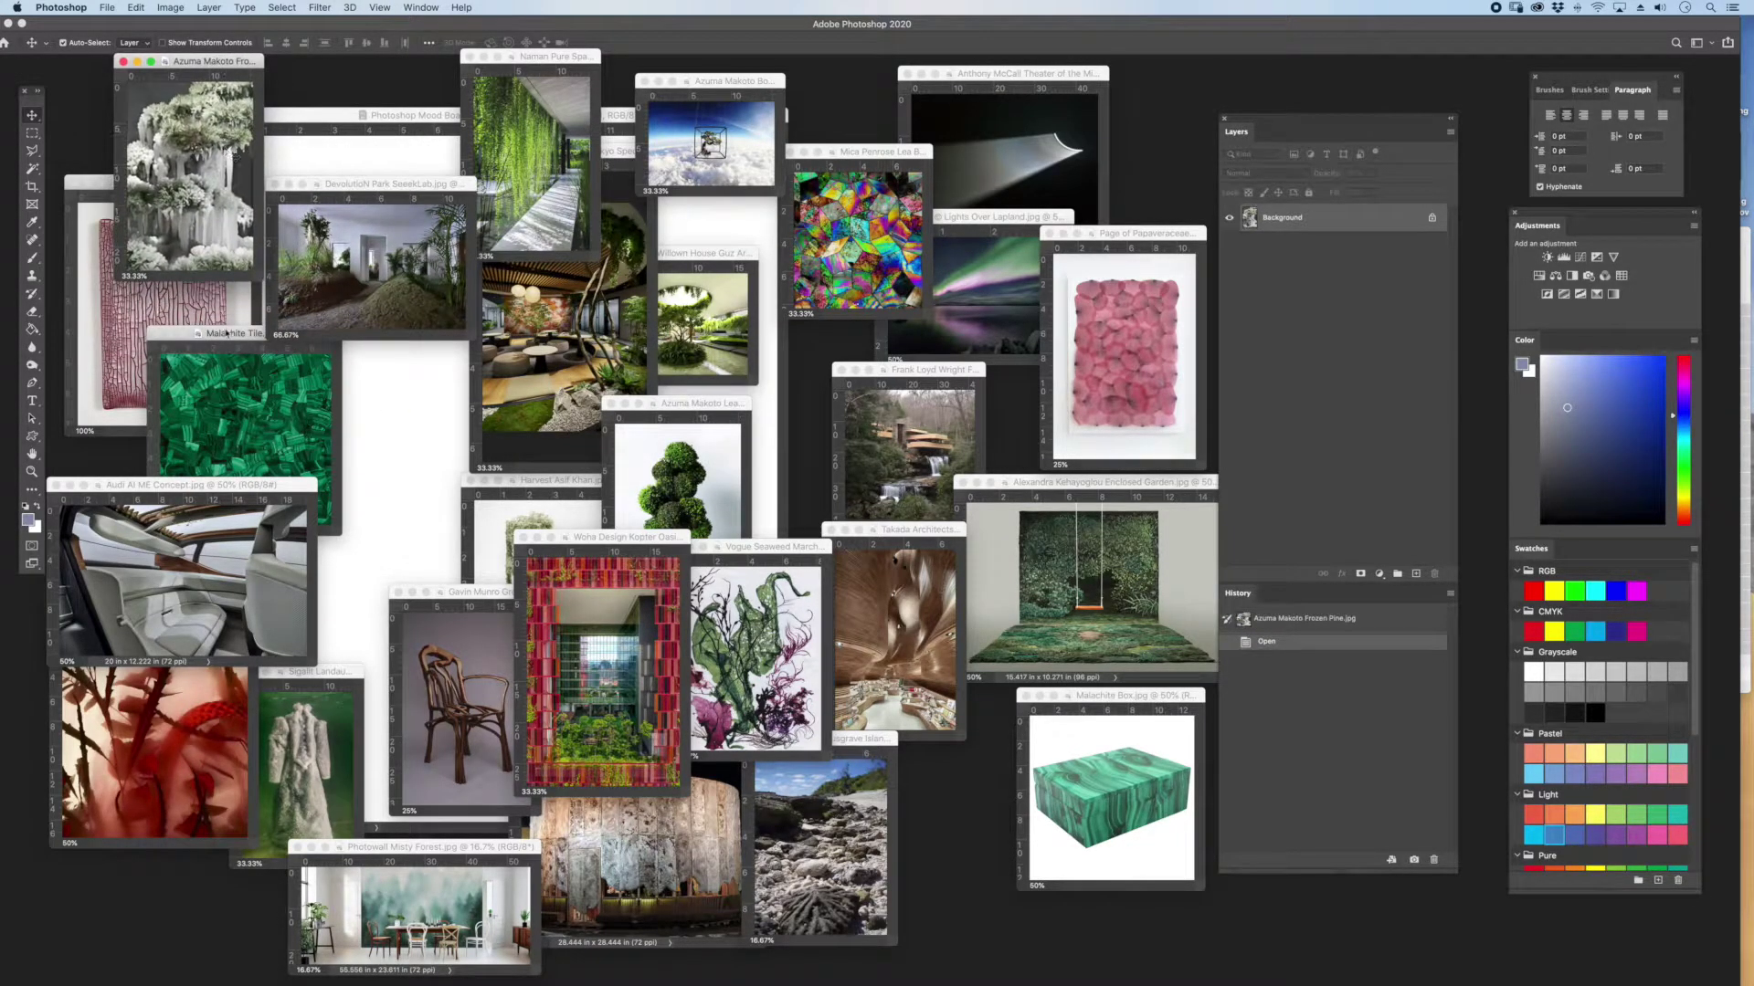
{"action": "left_click_drag", "start_coordinate": [226, 333], "coordinate": [326, 374]}
{"action": "left_click_drag", "start_coordinate": [223, 491], "coordinate": [241, 437]}
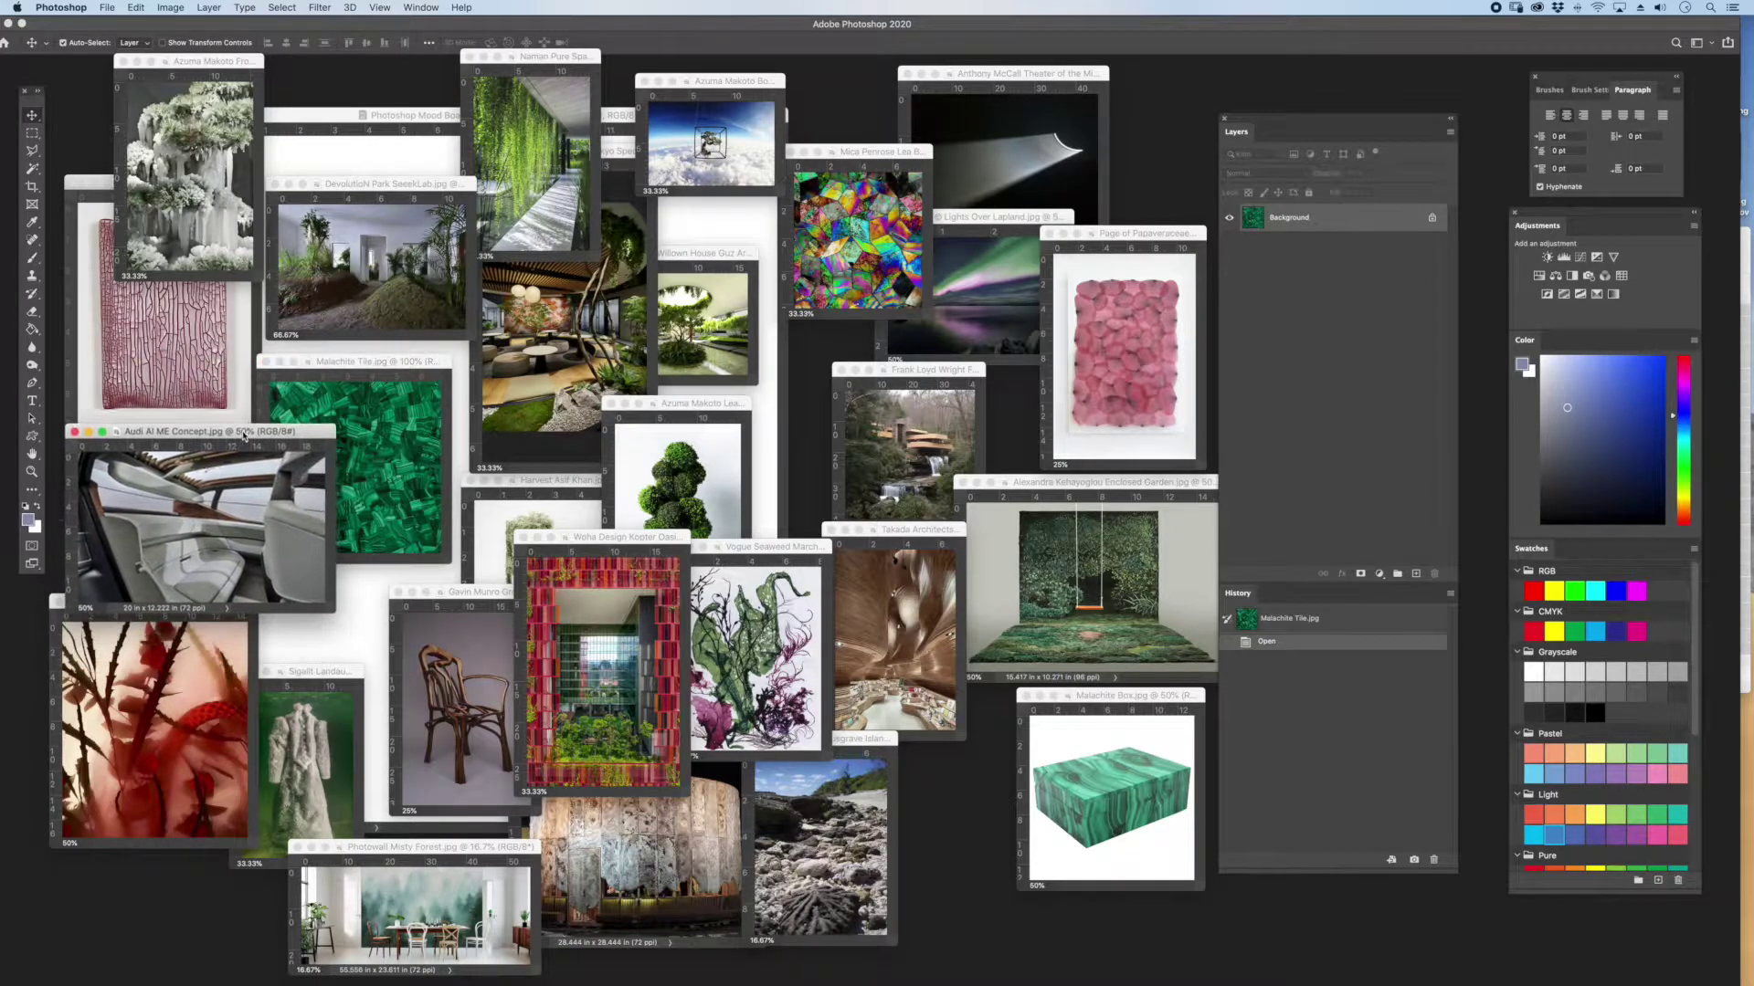
{"action": "left_click_drag", "start_coordinate": [329, 672], "coordinate": [318, 615]}
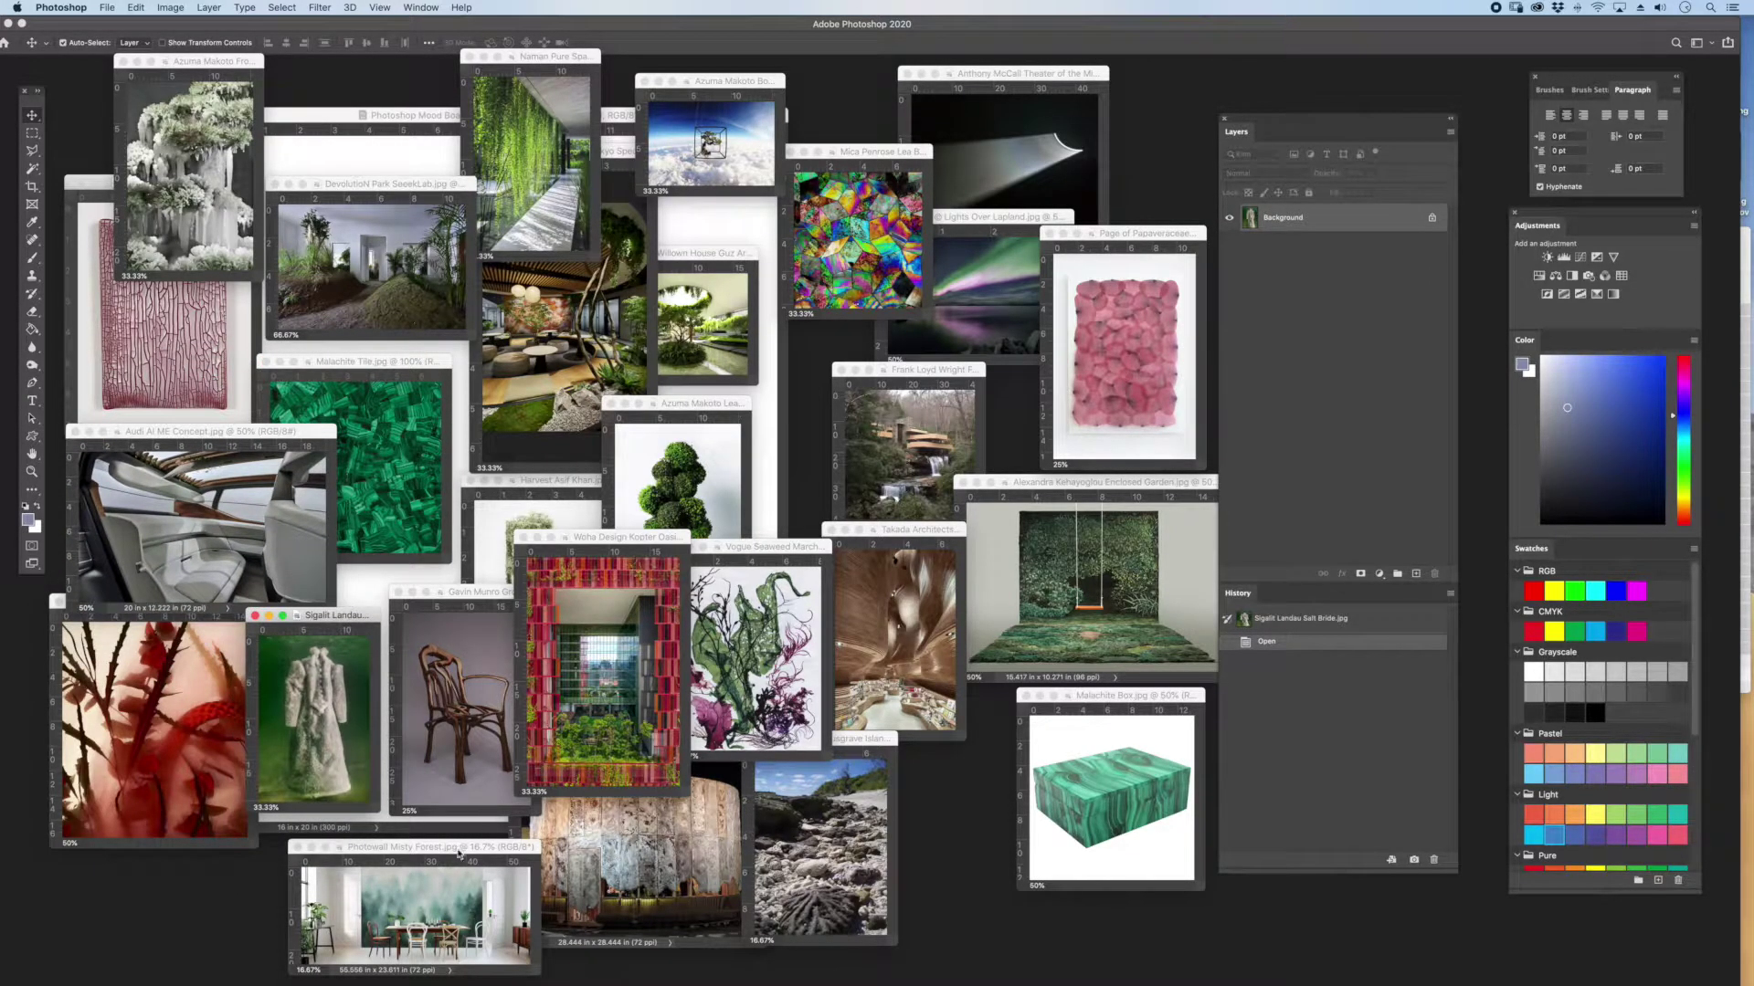
{"action": "left_click_drag", "start_coordinate": [458, 854], "coordinate": [435, 854]}
{"action": "left_click_drag", "start_coordinate": [599, 541], "coordinate": [945, 677]}
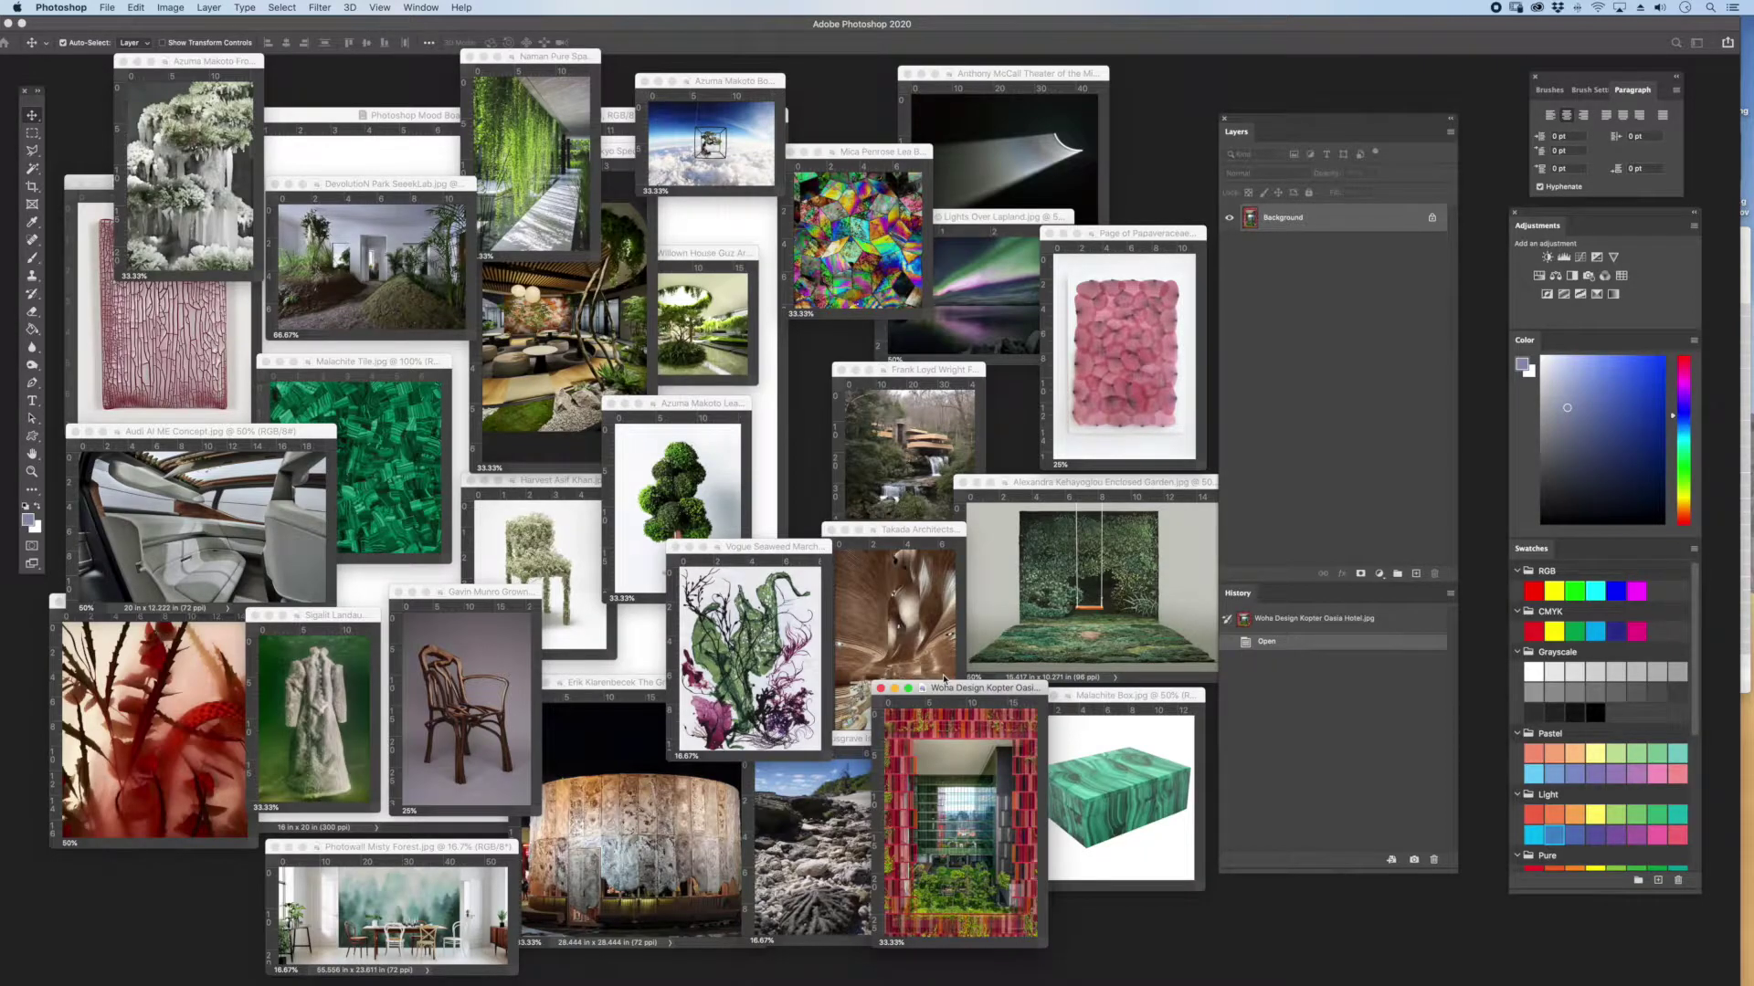
- Close the Frozen Pine image and nudge the Bonsai Space, Leaf Man and Harvest chair windows into clearer positions
{"action": "left_click", "coordinate": [226, 66]}
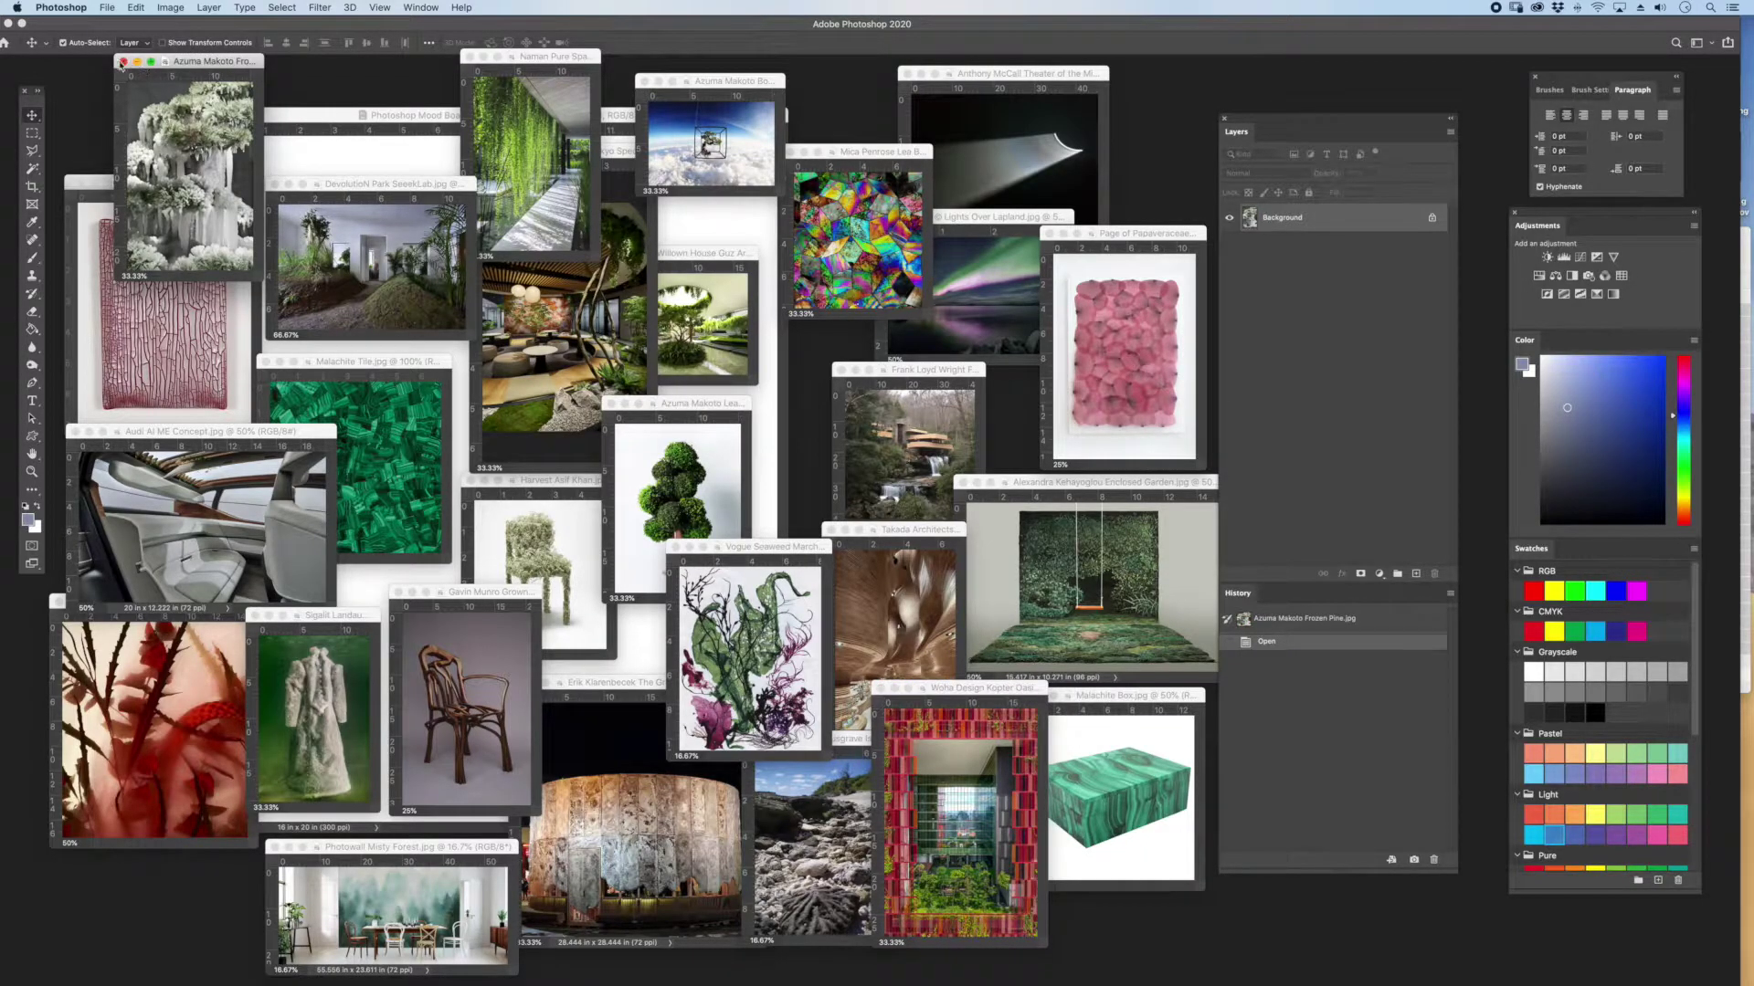
{"action": "left_click", "coordinate": [122, 61]}
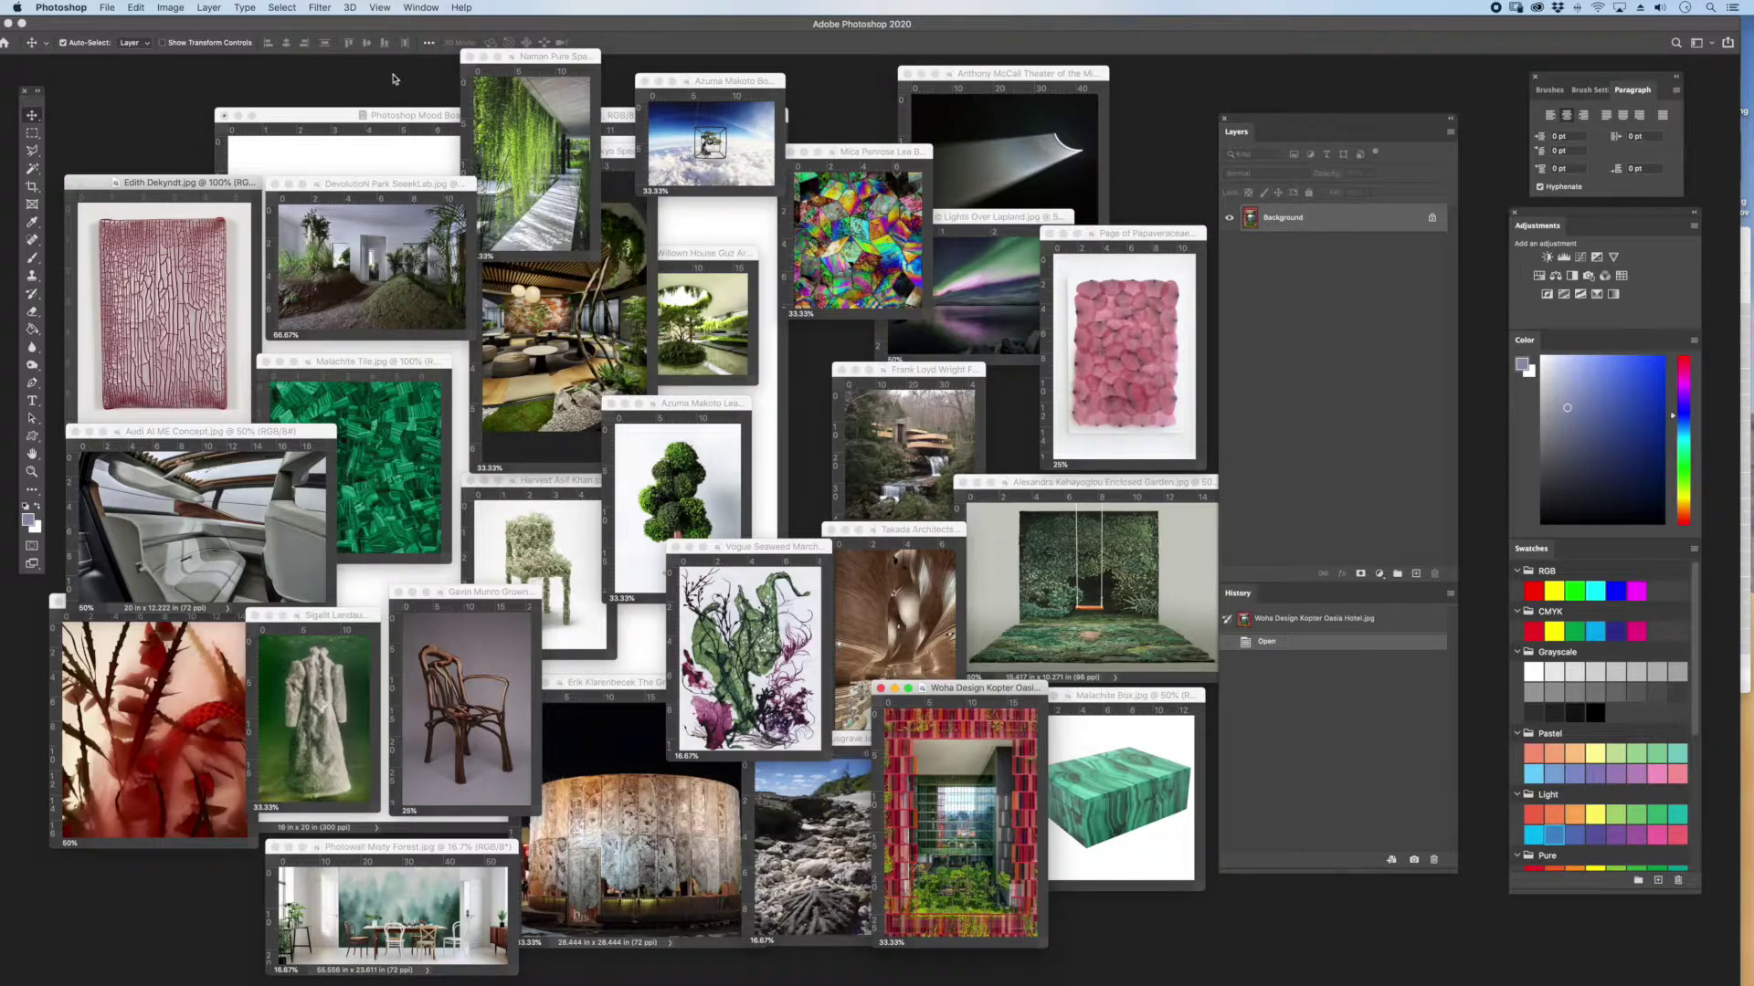
{"action": "left_click_drag", "start_coordinate": [719, 82], "coordinate": [716, 119]}
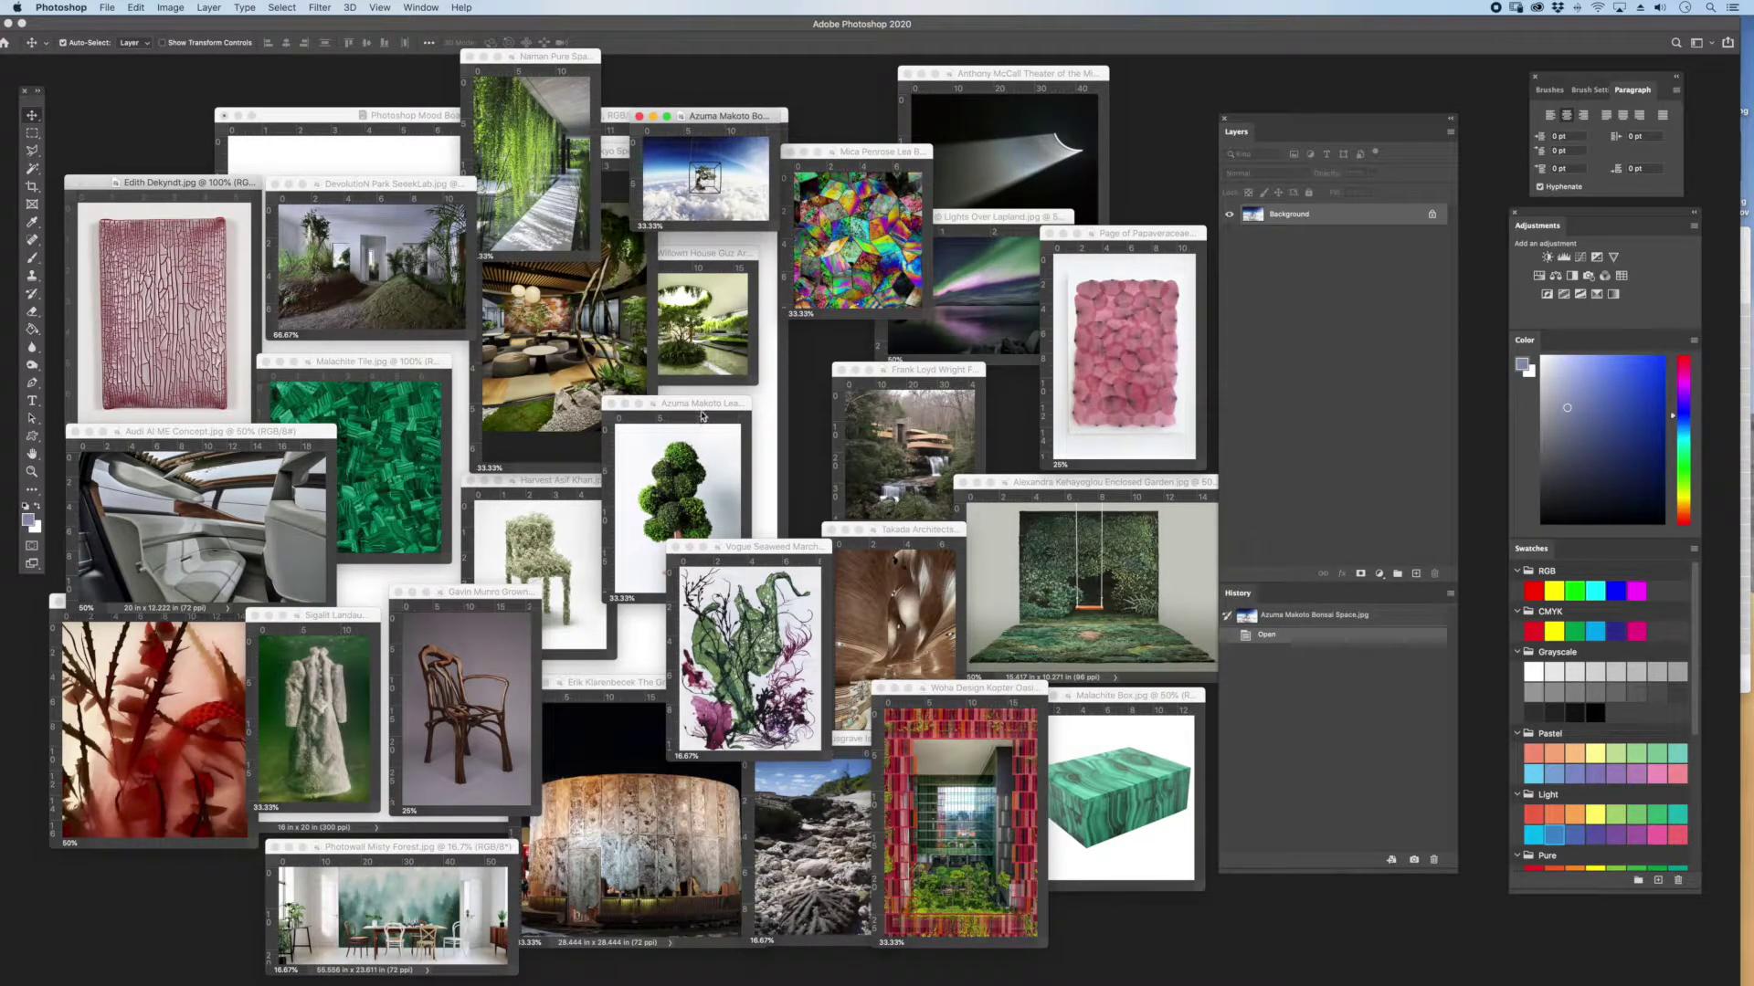
{"action": "mouse_move", "coordinate": [701, 417]}
{"action": "left_mouse_down"}
{"action": "mouse_move", "coordinate": [744, 424]}
{"action": "mouse_move", "coordinate": [729, 418]}
{"action": "left_mouse_up"}
{"action": "left_click_drag", "start_coordinate": [552, 480], "coordinate": [585, 447]}
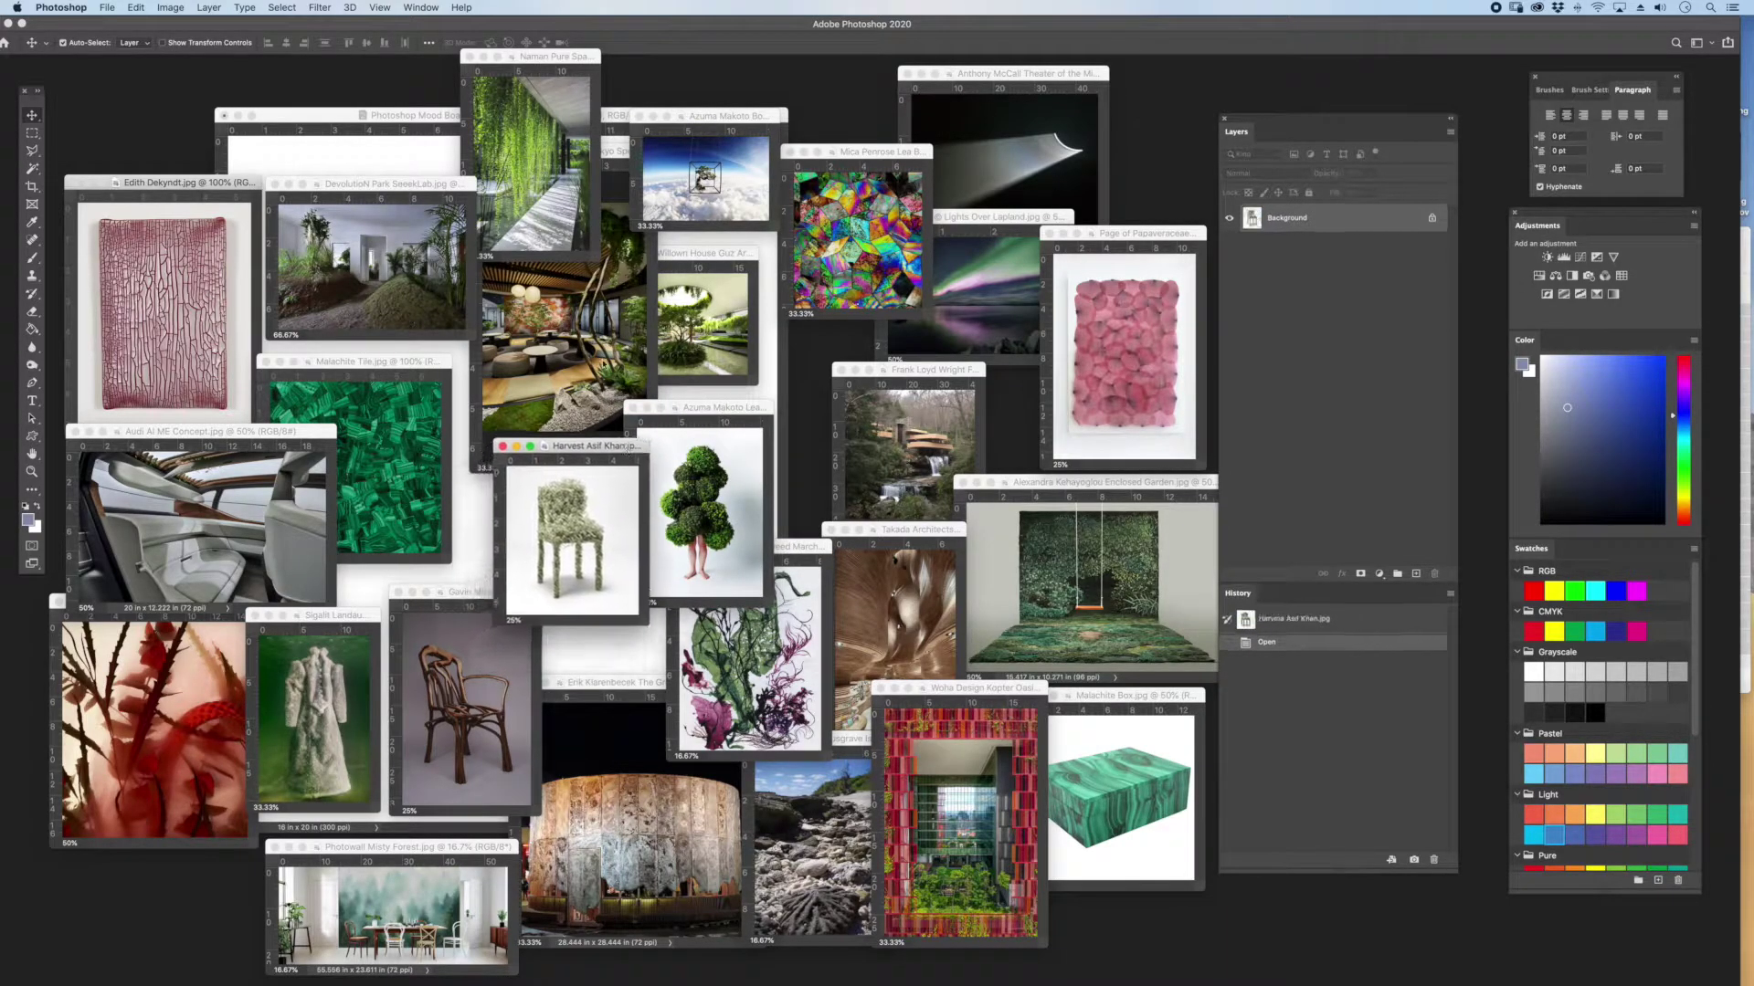
- Close the Indeed Offices image and move the DevolutioN Park window below the Harvest chair and Leaf Man images
{"action": "left_click", "coordinate": [605, 157]}
{"action": "left_click", "coordinate": [479, 152]}
{"action": "left_click_drag", "start_coordinate": [420, 184], "coordinate": [730, 614]}
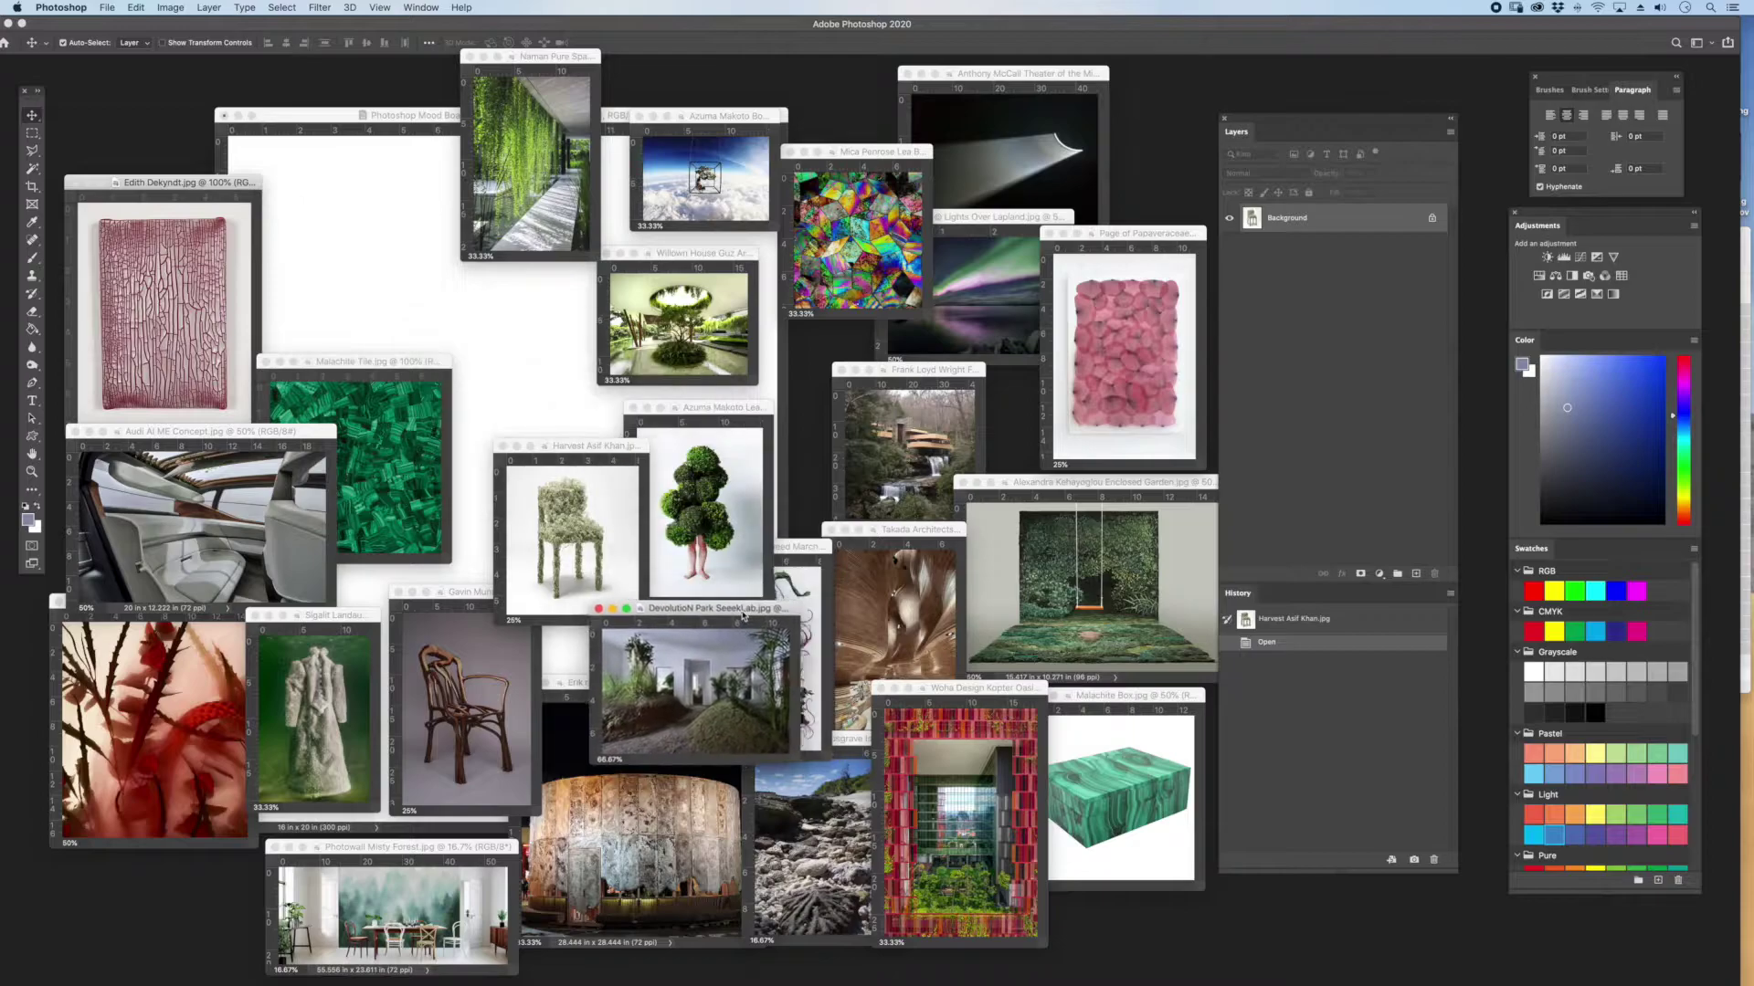
- Close the Vogue Seaweed and Page of Papaveraceae images
{"action": "left_click_drag", "start_coordinate": [794, 547], "coordinate": [1010, 317]}
{"action": "left_click", "coordinate": [957, 316]}
{"action": "left_click", "coordinate": [1054, 233]}
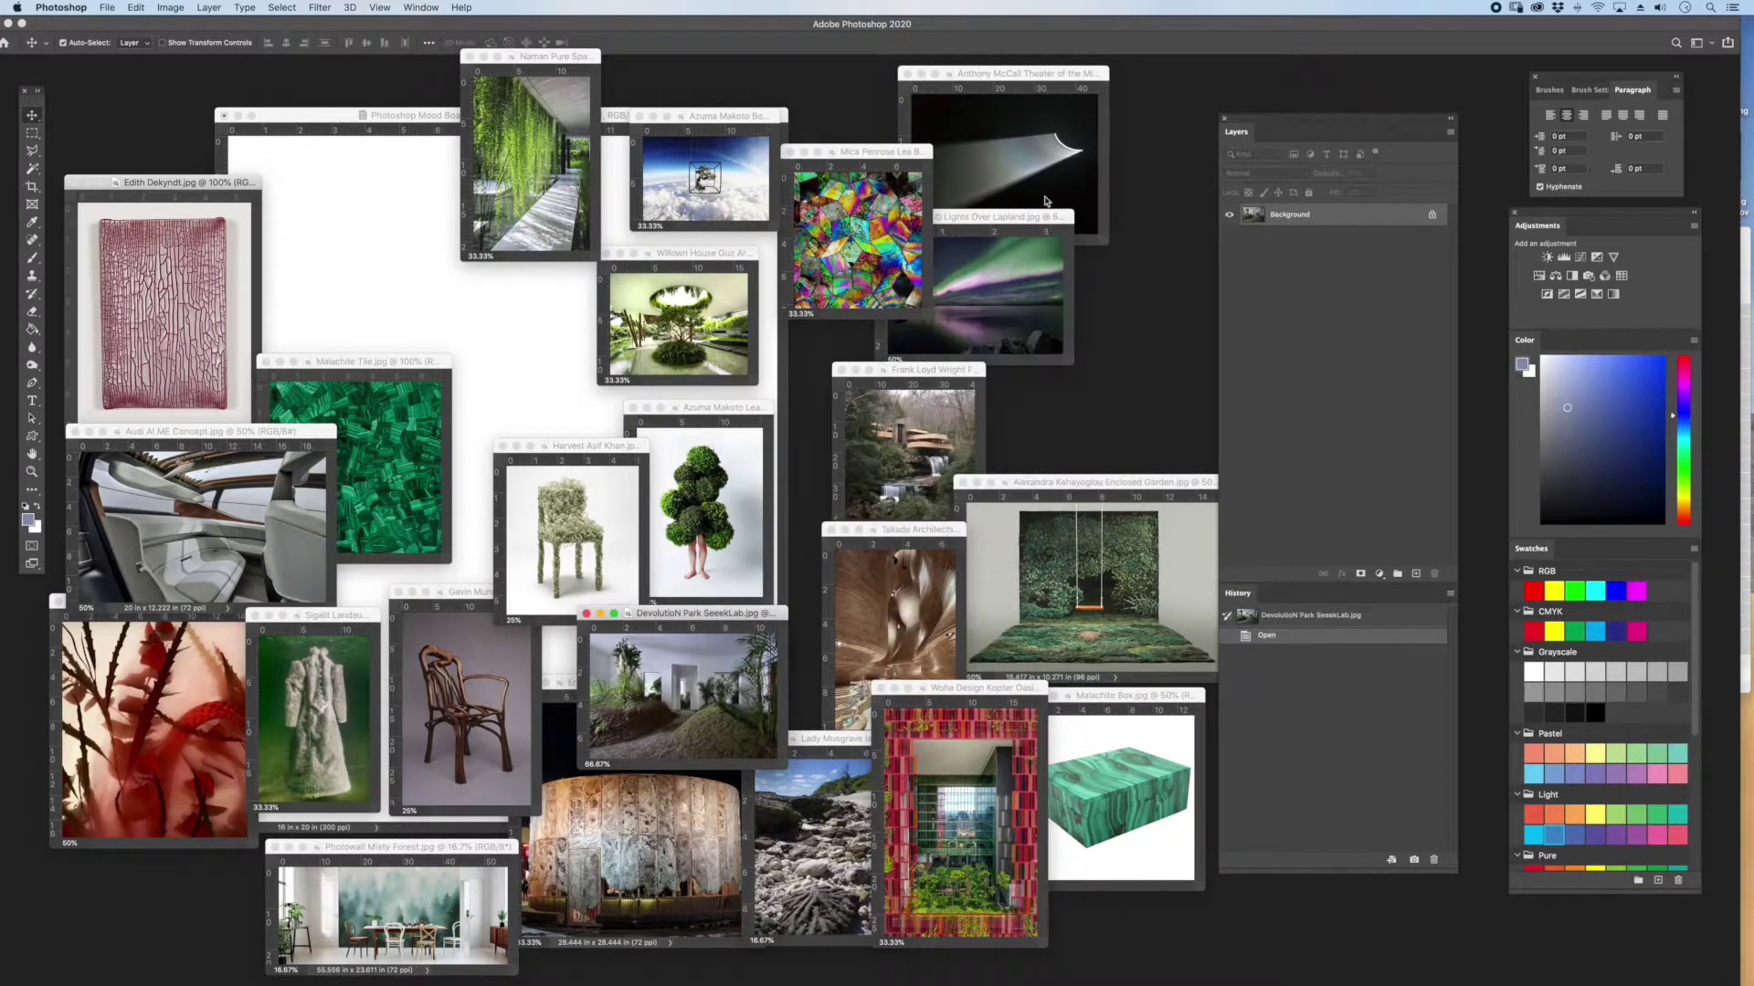
- Close the northern lights, multicoloured crystal and Anthony McCall light-beam images
{"action": "left_click_drag", "start_coordinate": [1014, 217], "coordinate": [1060, 158]}
{"action": "left_click_drag", "start_coordinate": [868, 152], "coordinate": [1065, 199]}
{"action": "left_click", "coordinate": [988, 199]}
{"action": "left_click", "coordinate": [931, 159]}
{"action": "left_click", "coordinate": [907, 74]}
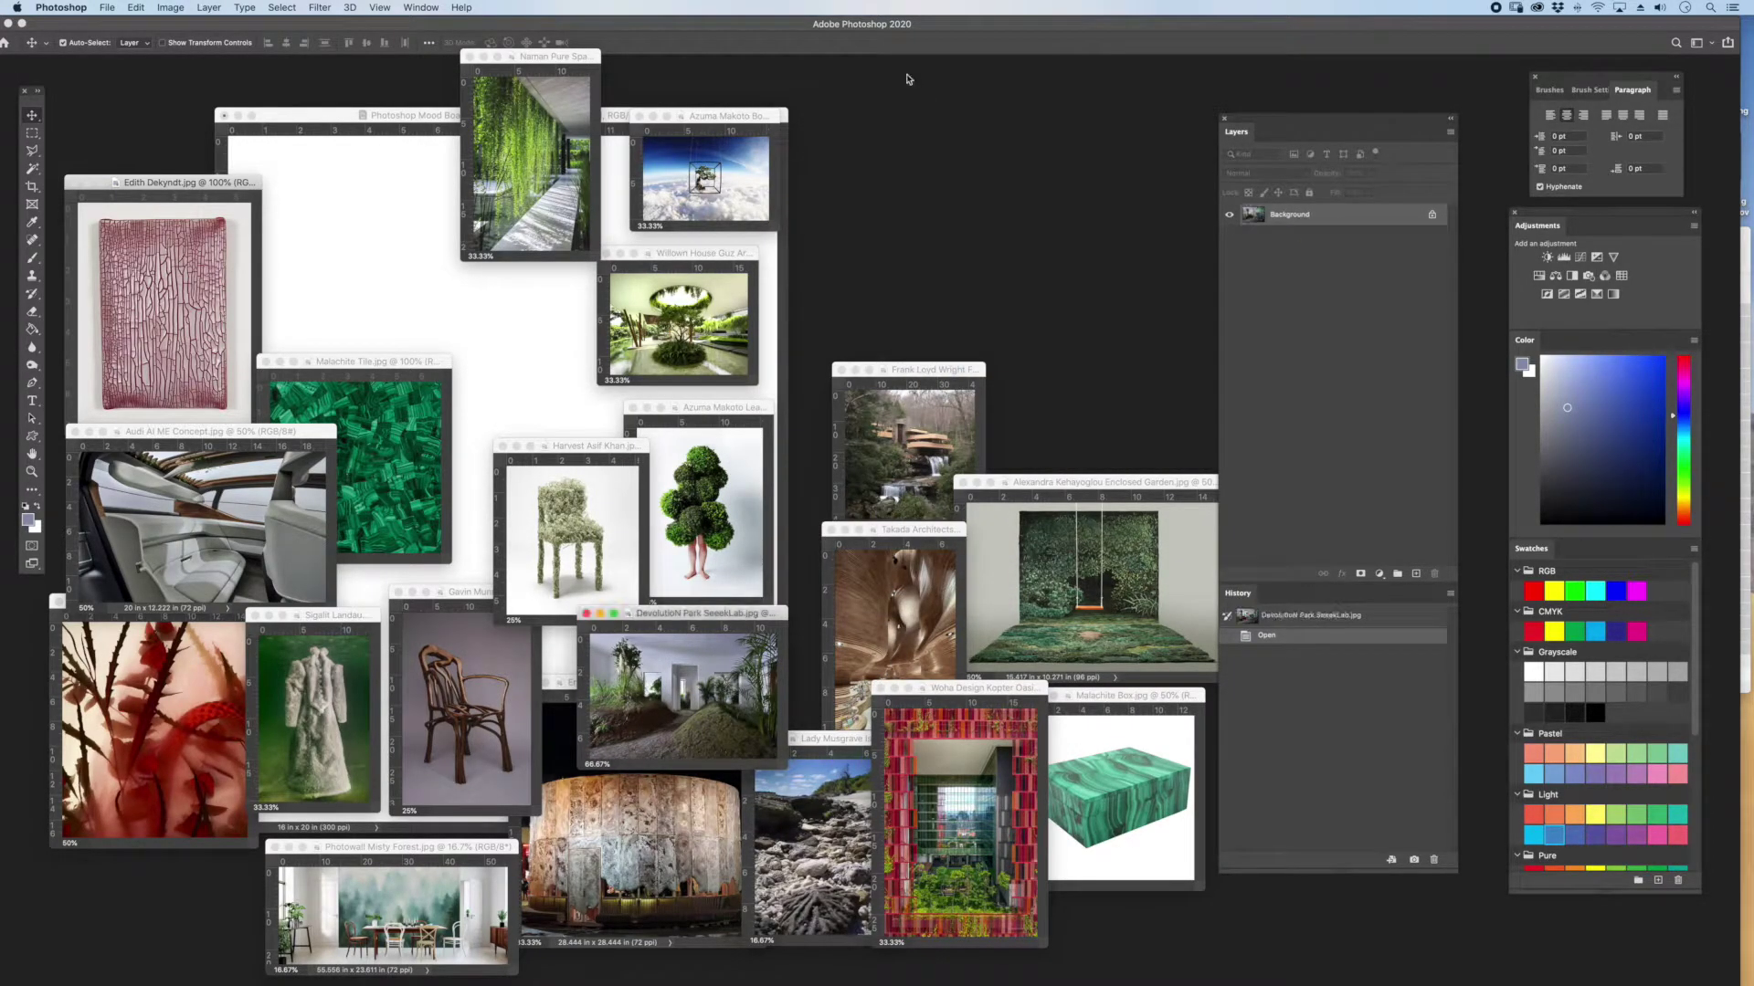
- Move the Frank Lloyd Wright waterfall house, Takada wood interior and Enclosed Garden windows up into the cleared space
{"action": "left_click_drag", "start_coordinate": [905, 369], "coordinate": [872, 94]}
{"action": "left_click_drag", "start_coordinate": [900, 530], "coordinate": [866, 265]}
{"action": "left_click_drag", "start_coordinate": [1050, 482], "coordinate": [1051, 379]}
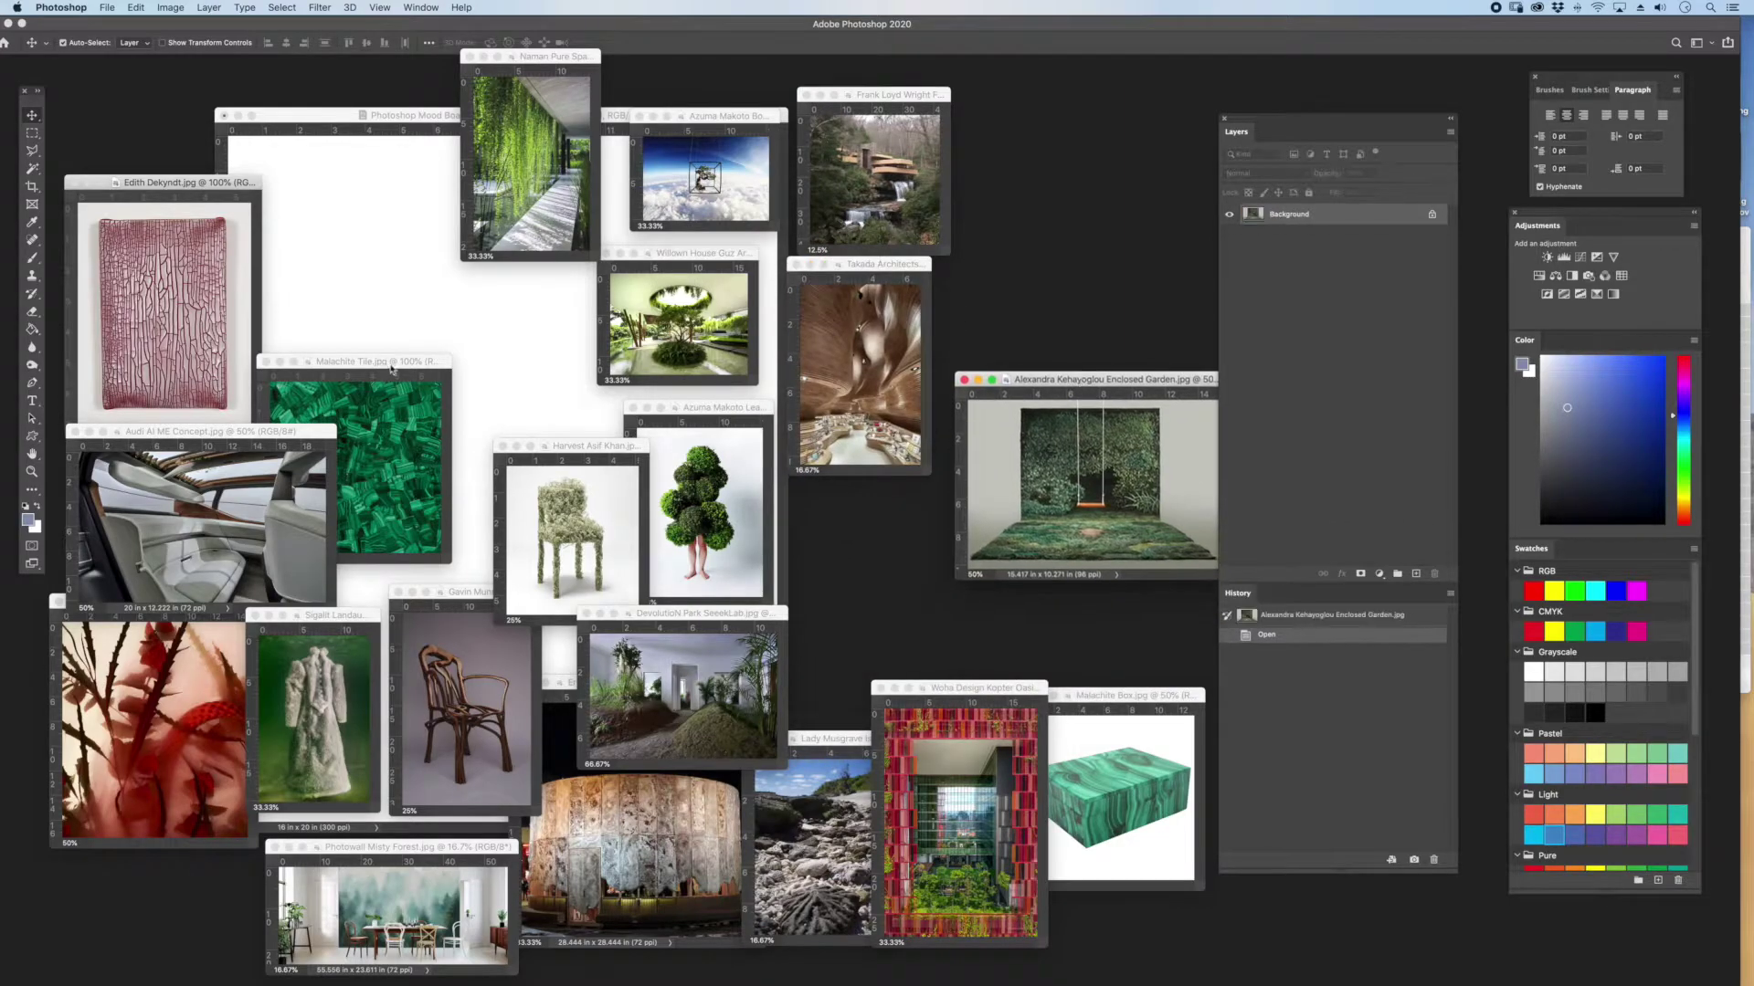
- Close the Malachite Tile and Edith Dekyndt images
{"action": "left_click_drag", "start_coordinate": [395, 371], "coordinate": [974, 493]}
{"action": "left_click", "coordinate": [843, 492]}
{"action": "left_click_drag", "start_coordinate": [162, 182], "coordinate": [411, 259]}
{"action": "left_click", "coordinate": [323, 259]}
- Close the Salt Bride dress, wooden chair and Misty Forest images, and move the Audi concept and Kvadrat windows over the blank canvas
{"action": "left_click_drag", "start_coordinate": [290, 431], "coordinate": [405, 221]}
{"action": "left_click_drag", "start_coordinate": [319, 614], "coordinate": [418, 422]}
{"action": "left_click", "coordinate": [356, 422]}
{"action": "left_click", "coordinate": [398, 594]}
{"action": "left_click_drag", "start_coordinate": [242, 609], "coordinate": [482, 418]}
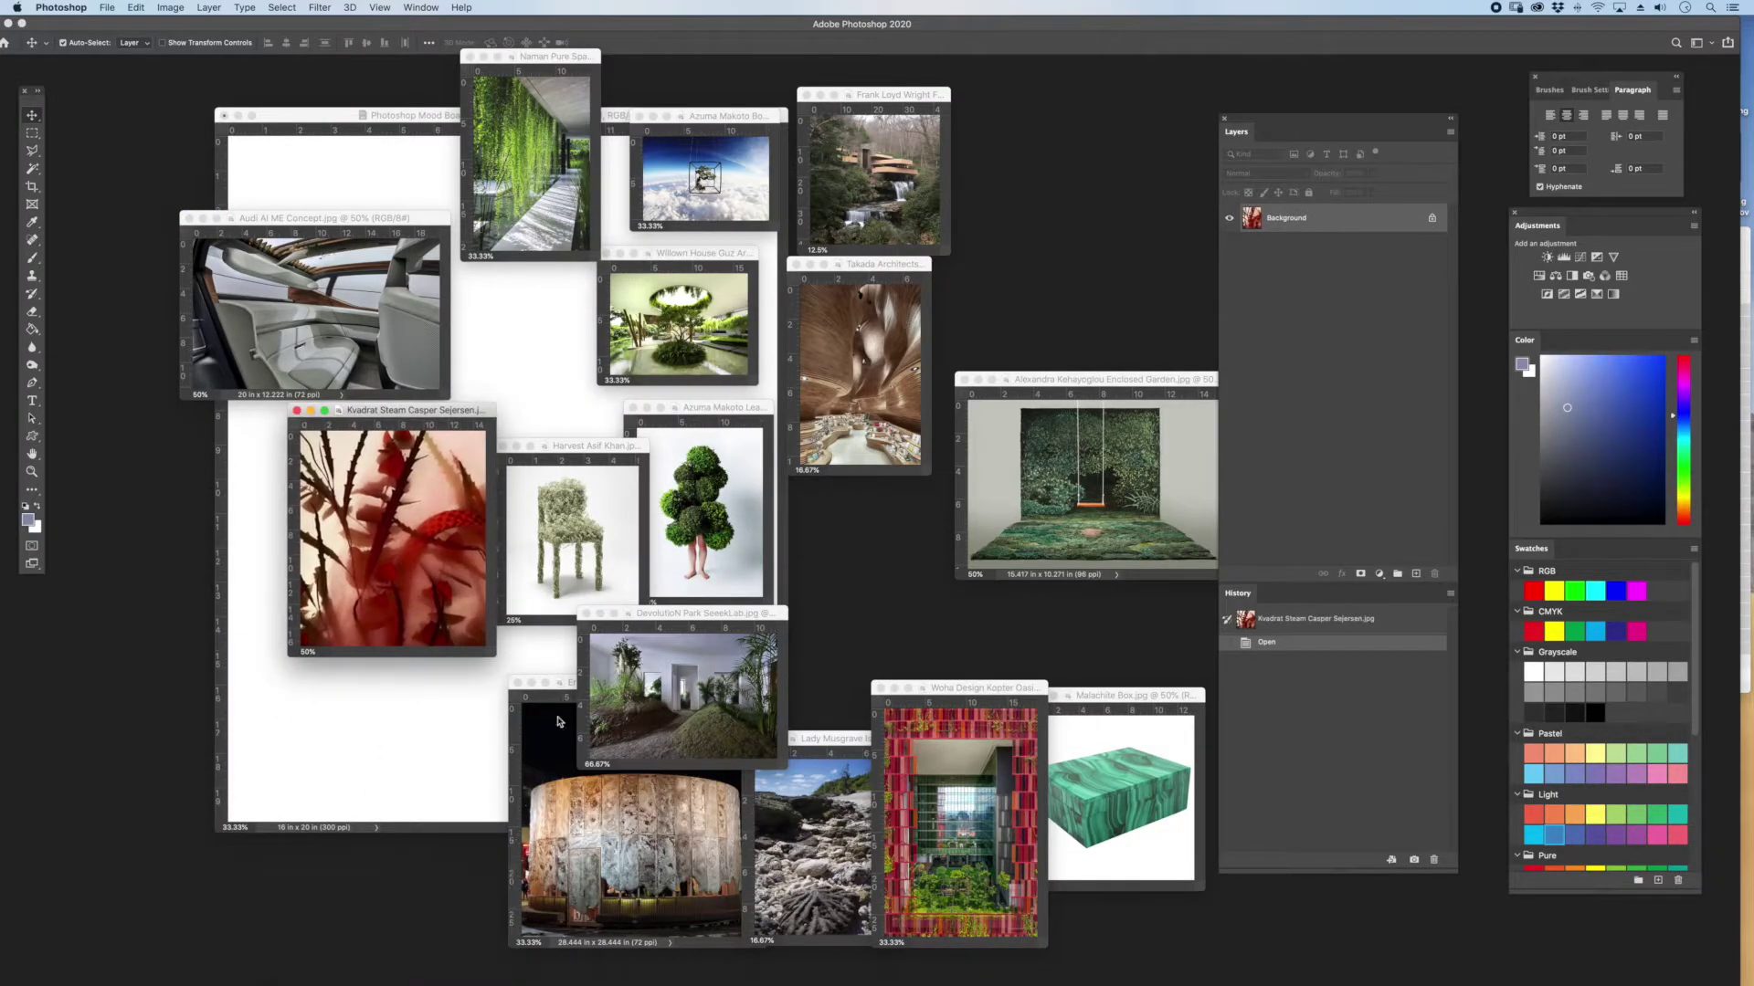
- Close the round patinated pavilion, Lady Musgrave Island and Woha Design images
{"action": "left_click", "coordinate": [557, 721]}
{"action": "left_click", "coordinate": [518, 683]}
{"action": "left_click_drag", "start_coordinate": [822, 738], "coordinate": [880, 551]}
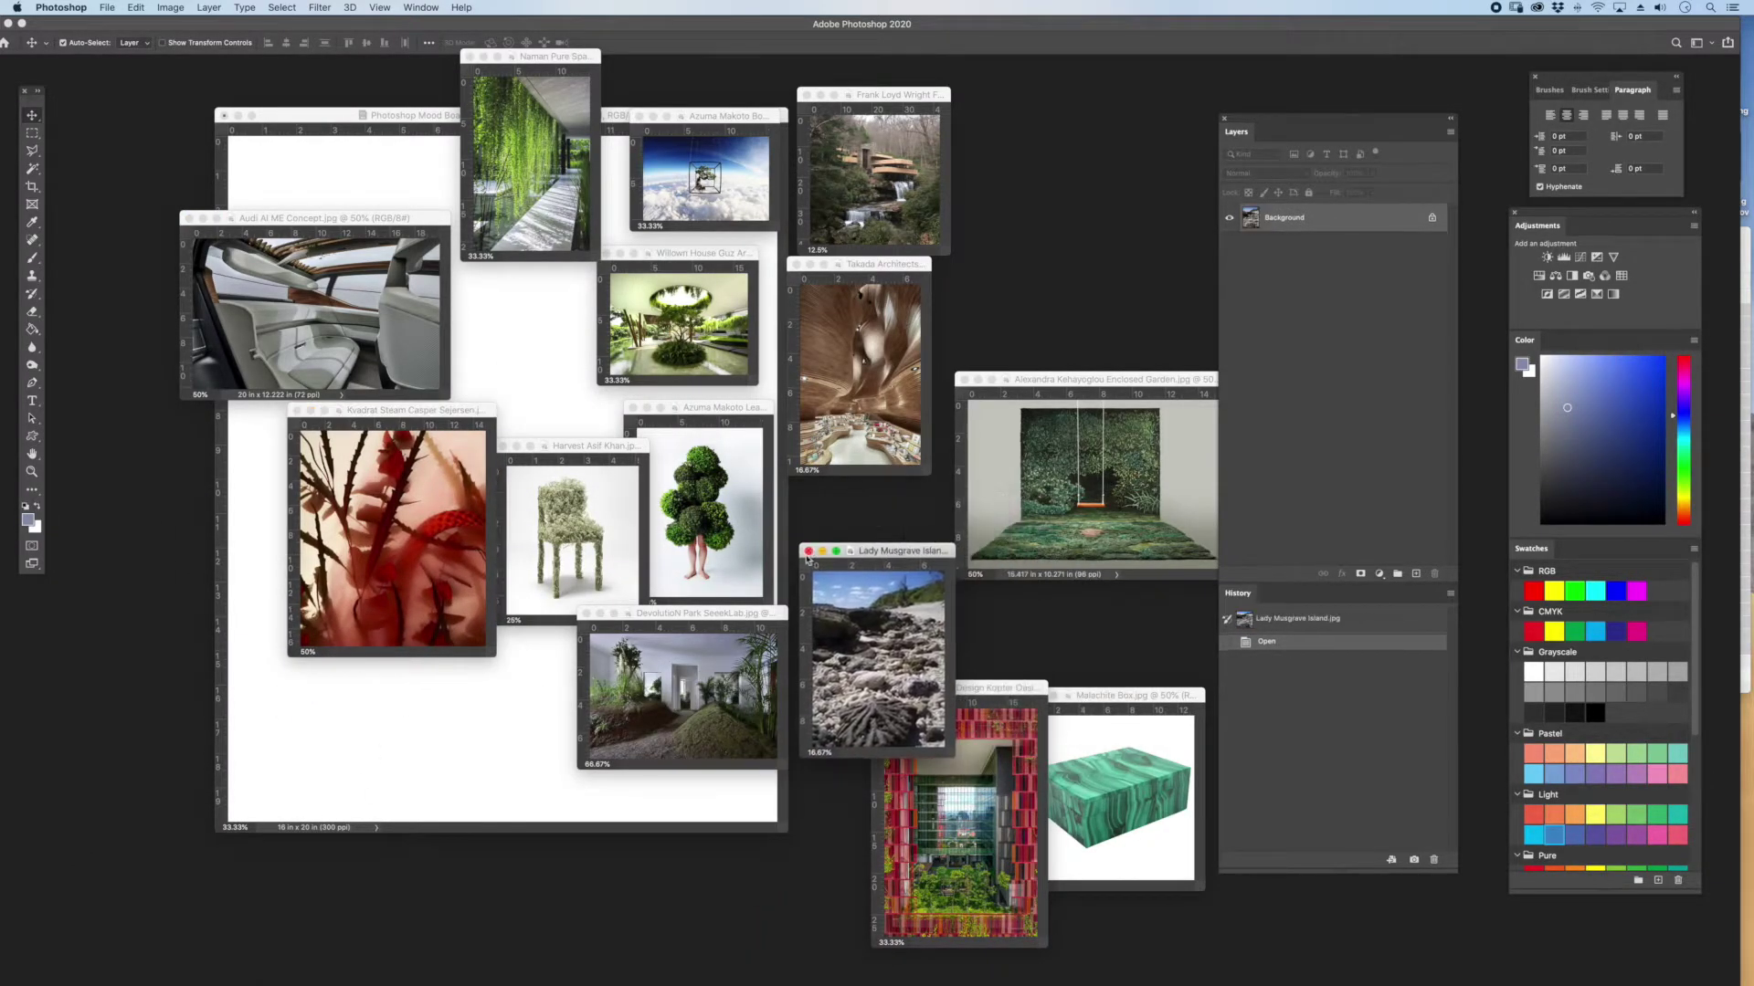
{"action": "left_click", "coordinate": [808, 552]}
{"action": "left_click_drag", "start_coordinate": [914, 688], "coordinate": [880, 526]}
{"action": "left_click", "coordinate": [850, 526]}
- Move the Malachite Box window below the Takada interior and close the Enclosed Garden image
{"action": "left_click_drag", "start_coordinate": [1023, 379], "coordinate": [953, 412]}
{"action": "left_click_drag", "start_coordinate": [1077, 694], "coordinate": [852, 584]}
{"action": "left_click_drag", "start_coordinate": [1060, 412], "coordinate": [709, 787]}
{"action": "key", "text": "super+w"}
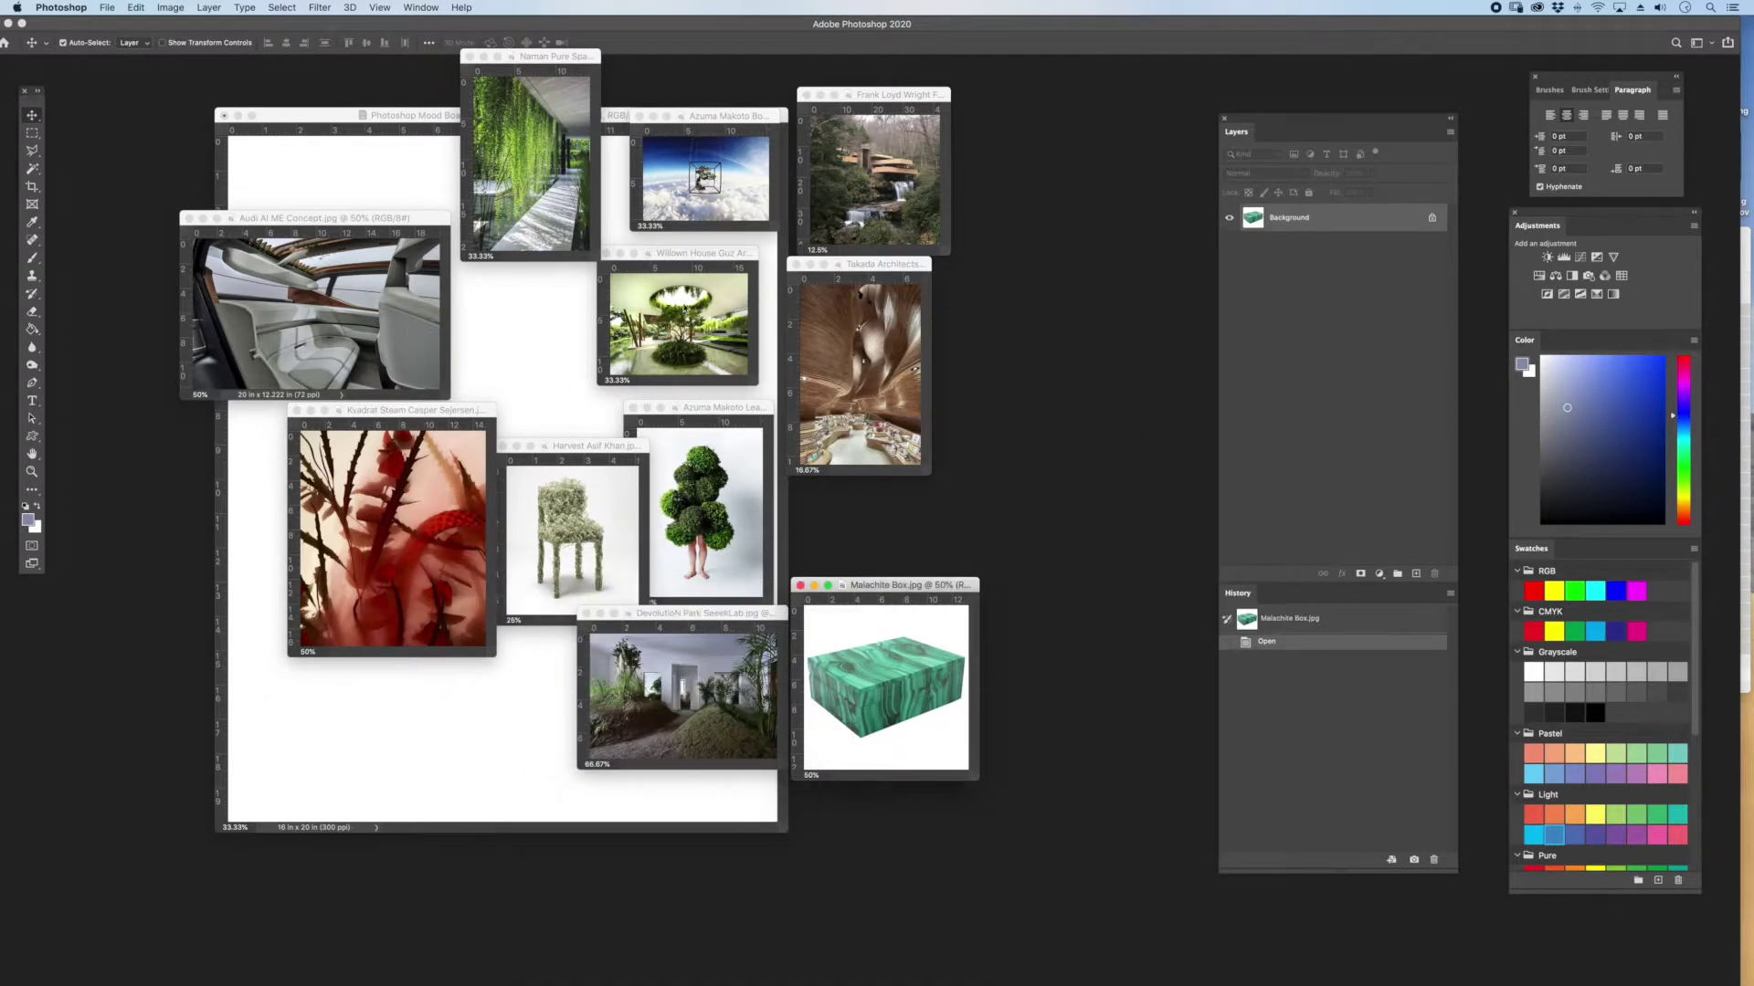
- Copy the bonsai-in-space image onto the mood board canvas, reposition the canvas window and close the source image
{"action": "left_click_drag", "start_coordinate": [703, 116], "coordinate": [709, 111]}
{"action": "left_click_drag", "start_coordinate": [703, 174], "coordinate": [550, 319]}
{"action": "left_click_drag", "start_coordinate": [411, 115], "coordinate": [357, 359]}
{"action": "left_click", "coordinate": [645, 112]}
- Copy the Naman Pure Spa, waterfall house and Takada interior images onto the mood board canvas
{"action": "left_click_drag", "start_coordinate": [530, 165], "coordinate": [294, 539]}
{"action": "left_click_drag", "start_coordinate": [872, 178], "coordinate": [603, 503]}
{"action": "key", "text": "super+t"}
{"action": "left_click_drag", "start_coordinate": [859, 374], "coordinate": [548, 768]}
- Move the mood board window into free space, copy the Guz Architects house image onto it and close the source image
{"action": "left_click_drag", "start_coordinate": [456, 359], "coordinate": [1079, 86]}
{"action": "left_click_drag", "start_coordinate": [678, 321], "coordinate": [1019, 395]}
{"action": "left_click_drag", "start_coordinate": [1050, 84], "coordinate": [1012, 69]}
{"action": "left_click", "coordinate": [606, 253]}
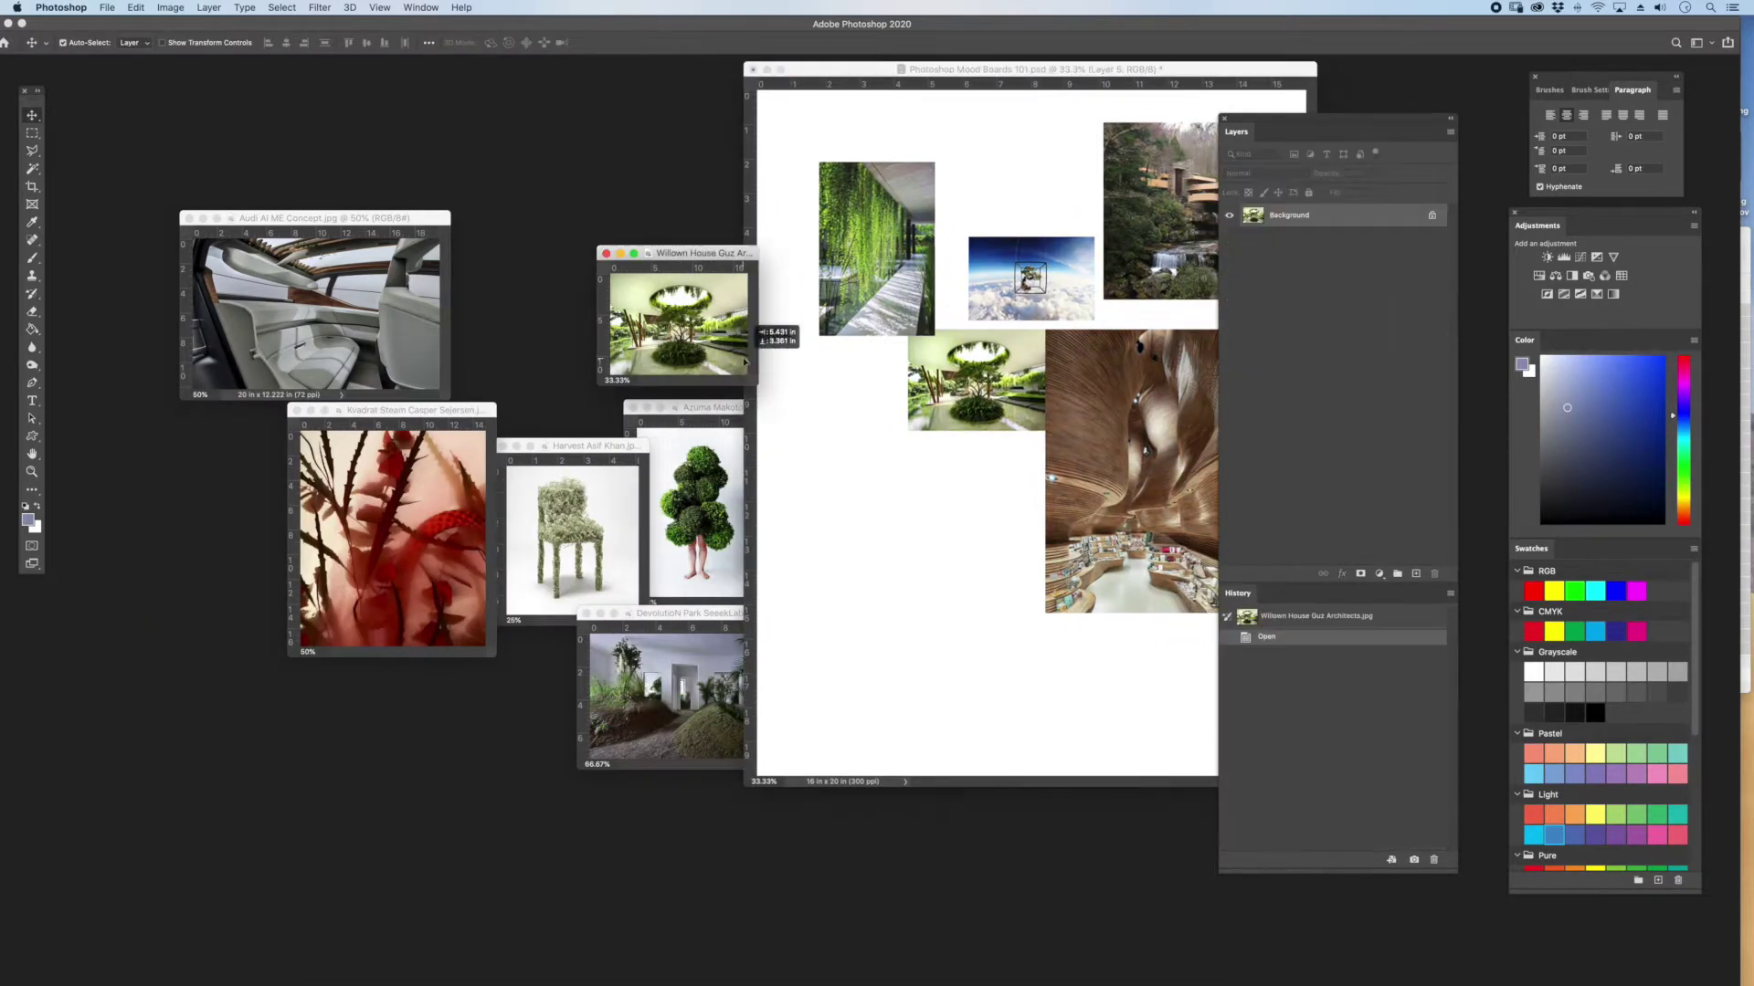
- Copy the Leaf Man, Kvadrat red plant and Audi interior images onto the mood board and close their source windows
{"action": "left_click_drag", "start_coordinate": [696, 511], "coordinate": [1012, 464]}
{"action": "left_click", "coordinate": [646, 407]}
{"action": "left_click_drag", "start_coordinate": [393, 529], "coordinate": [846, 477]}
{"action": "left_click", "coordinate": [294, 409]}
{"action": "left_click_drag", "start_coordinate": [302, 315], "coordinate": [835, 394]}
{"action": "left_click", "coordinate": [187, 64]}
- Copy the Harvest chair, DevolutioN Park and Malachite Box images onto the mood board canvas
{"action": "left_click_drag", "start_coordinate": [572, 535], "coordinate": [923, 525]}
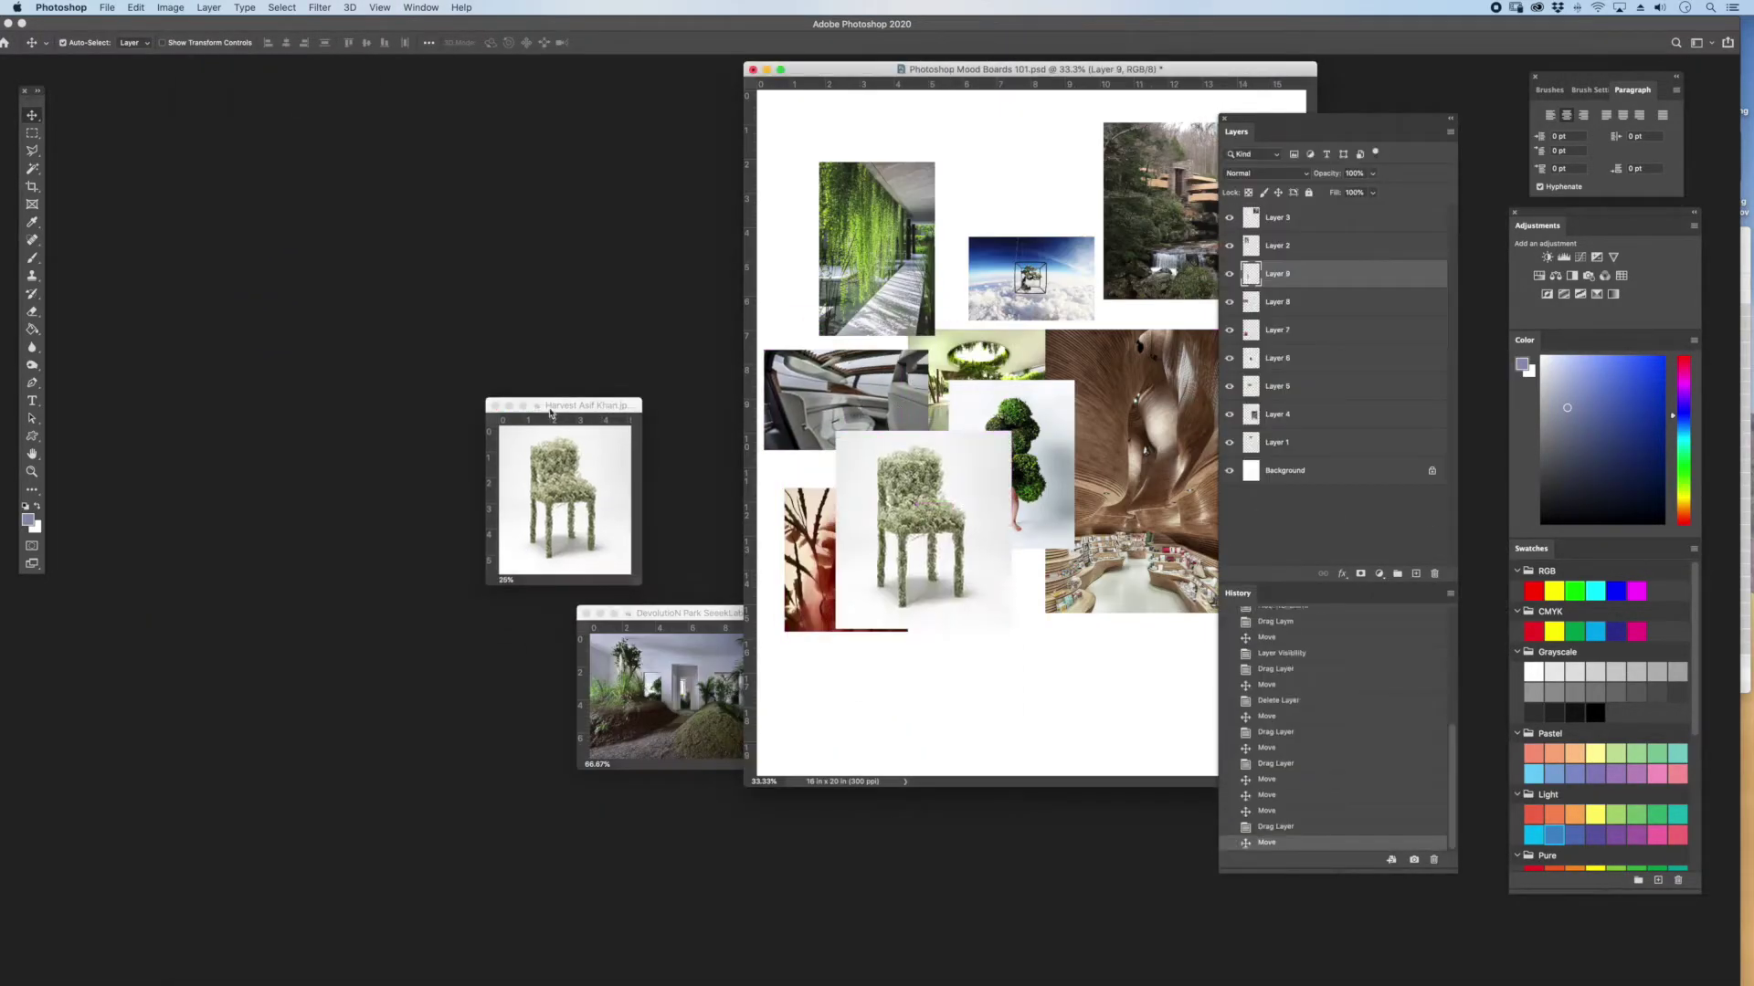
{"action": "left_click", "coordinate": [497, 406]}
{"action": "left_click_drag", "start_coordinate": [667, 694], "coordinate": [1000, 628]}
{"action": "left_click_drag", "start_coordinate": [1030, 69], "coordinate": [451, 64]}
{"action": "left_click_drag", "start_coordinate": [978, 457], "coordinate": [572, 463]}
- Select the malachite box on the canvas with the Quick Selection tool, leaving out its white background
{"action": "key", "text": "super+1"}
{"action": "left_click_drag", "start_coordinate": [837, 63], "coordinate": [380, 23]}
{"action": "left_click", "coordinate": [32, 169]}
{"action": "left_click", "coordinate": [92, 183]}
{"action": "left_click_drag", "start_coordinate": [712, 485], "coordinate": [960, 584]}
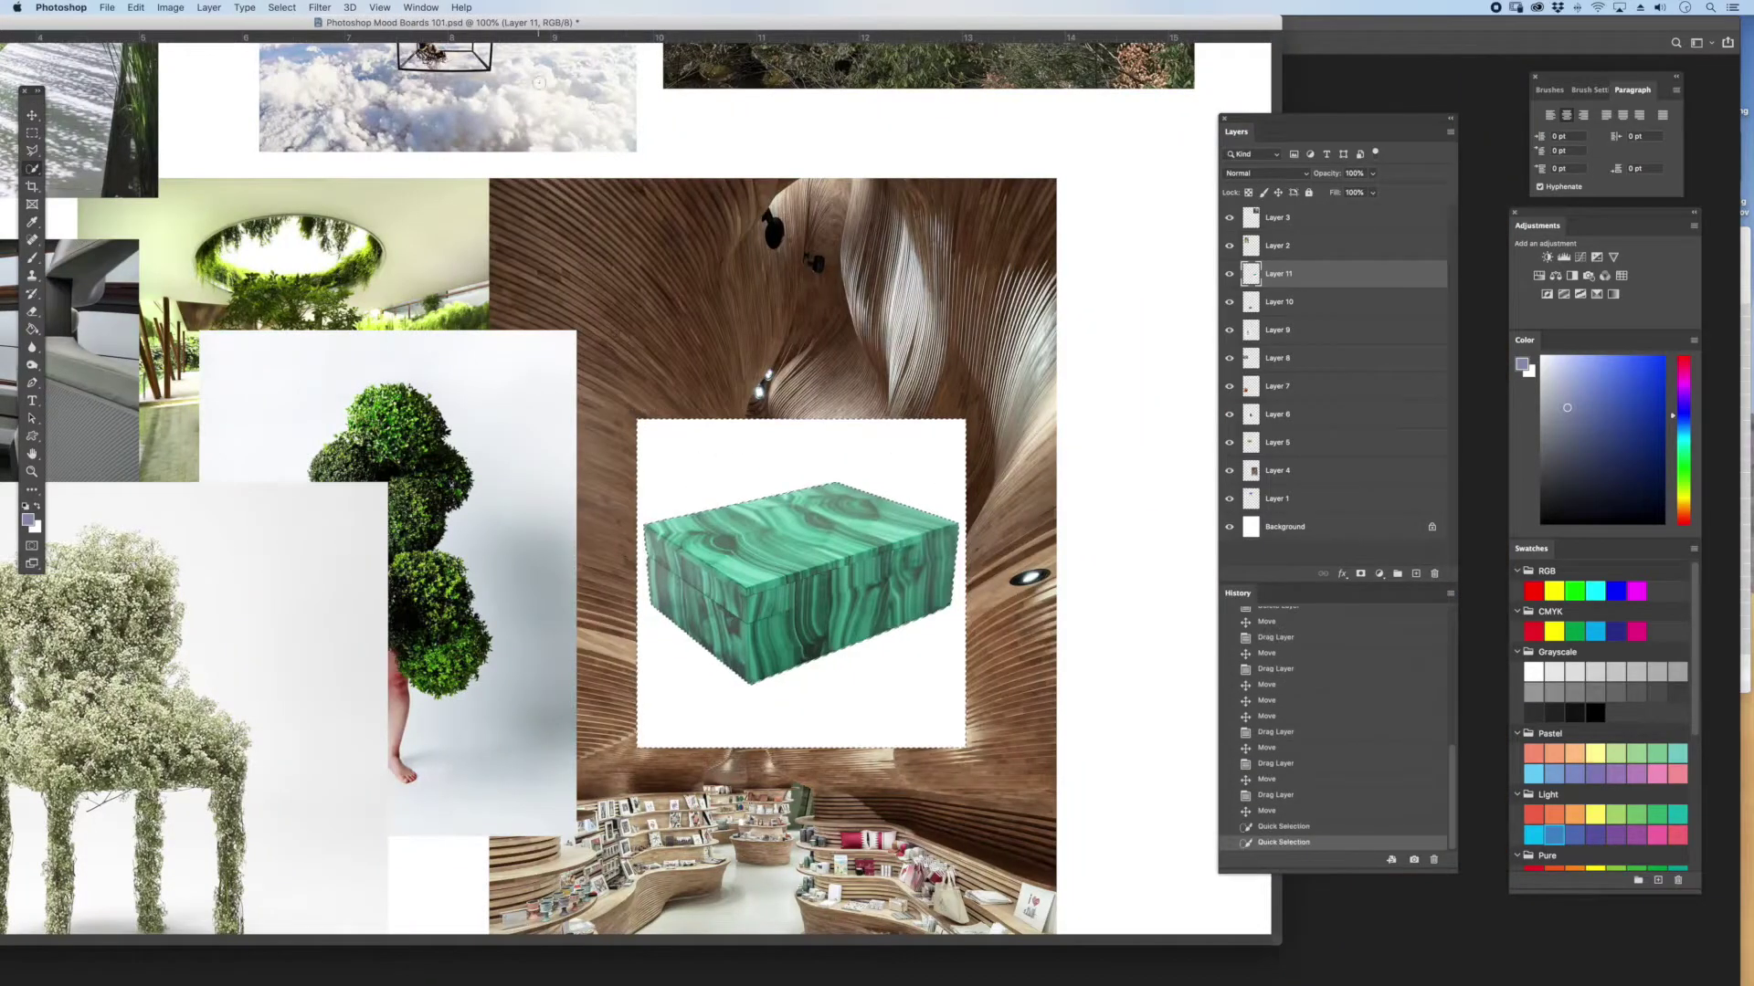
{"action": "left_click", "coordinate": [281, 7]}
{"action": "left_click", "coordinate": [312, 237]}
{"action": "left_click", "coordinate": [1581, 126]}
{"action": "left_click", "coordinate": [1585, 243]}
{"action": "left_click", "coordinate": [1589, 161]}
{"action": "left_click_drag", "start_coordinate": [935, 23], "coordinate": [1006, 67]}
{"action": "key", "text": "Escape"}
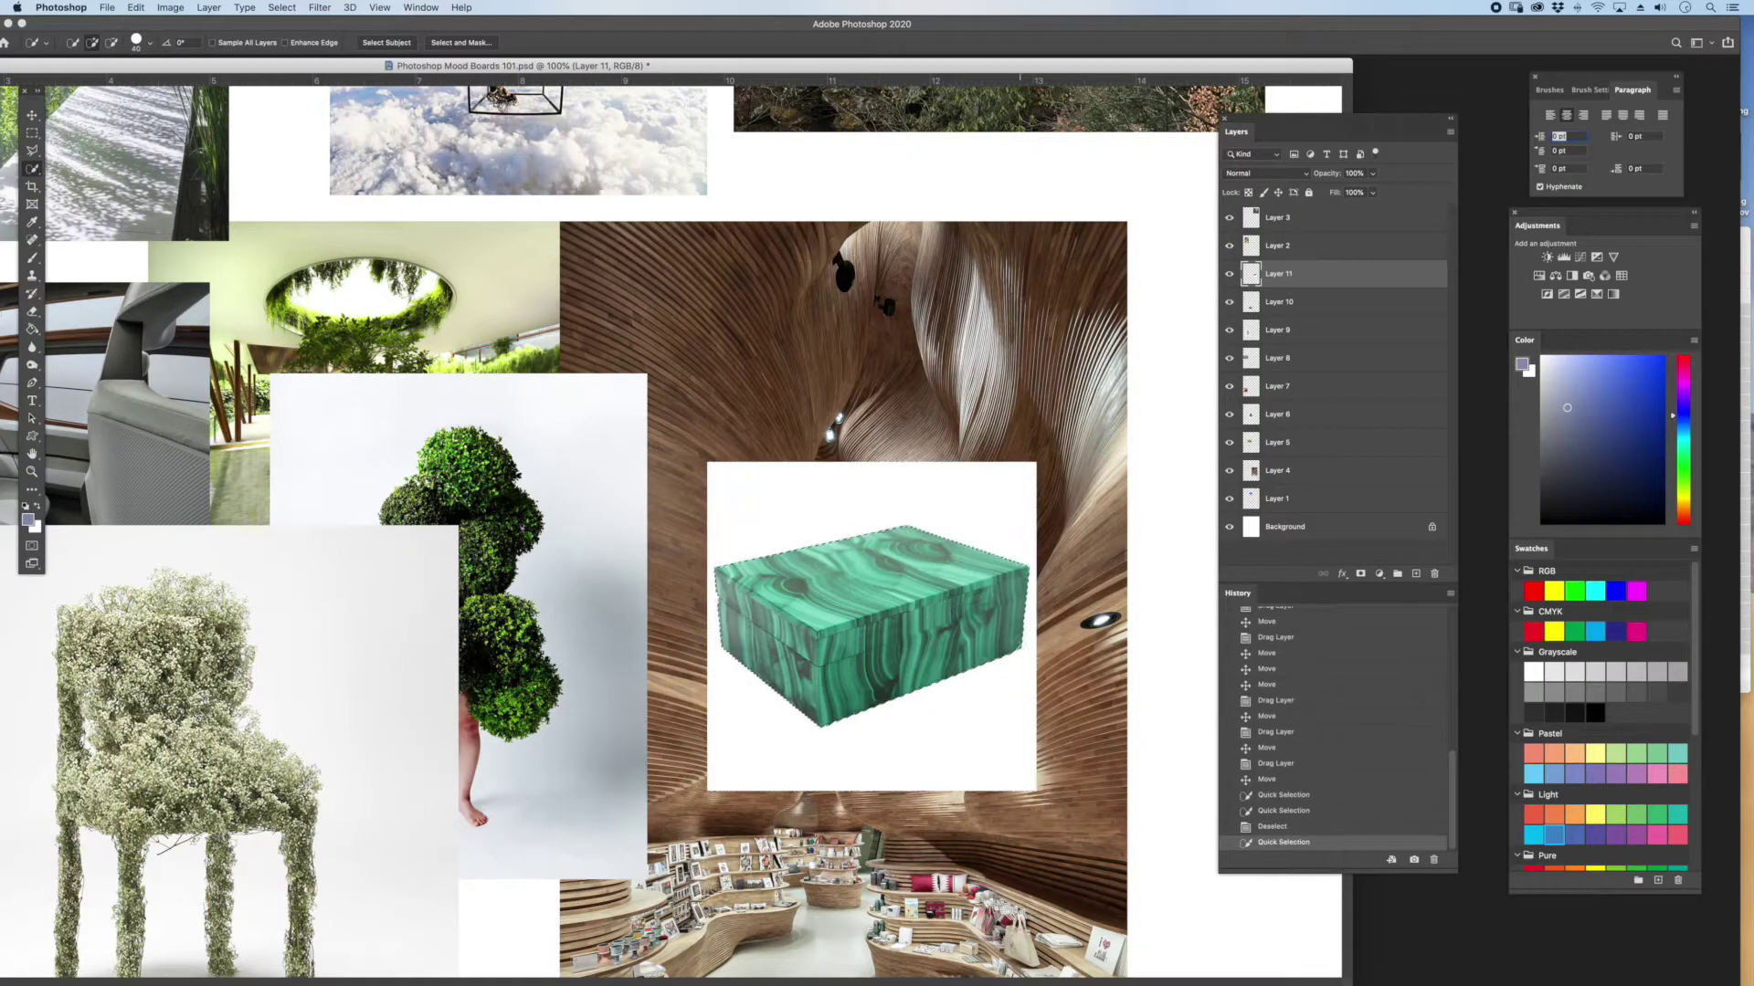
{"action": "left_click", "coordinate": [1022, 645], "text": "alt"}
- Refine the box selection with Select and Mask, invert it, delete the white background and deselect
{"action": "left_click", "coordinate": [461, 42]}
{"action": "left_click", "coordinate": [1708, 967]}
{"action": "key", "text": "super+shift+i"}
{"action": "key", "text": "BackSpace"}
{"action": "key", "text": "super+d"}
- Reposition the malachite box and the leaf man on the canvas, and quick-select the leaf man's foliage and legs
{"action": "left_click_drag", "start_coordinate": [867, 630], "coordinate": [1092, 826]}
{"action": "left_click_drag", "start_coordinate": [548, 584], "coordinate": [871, 452]}
{"action": "left_click", "coordinate": [758, 677]}
{"action": "key", "text": "super+plus"}
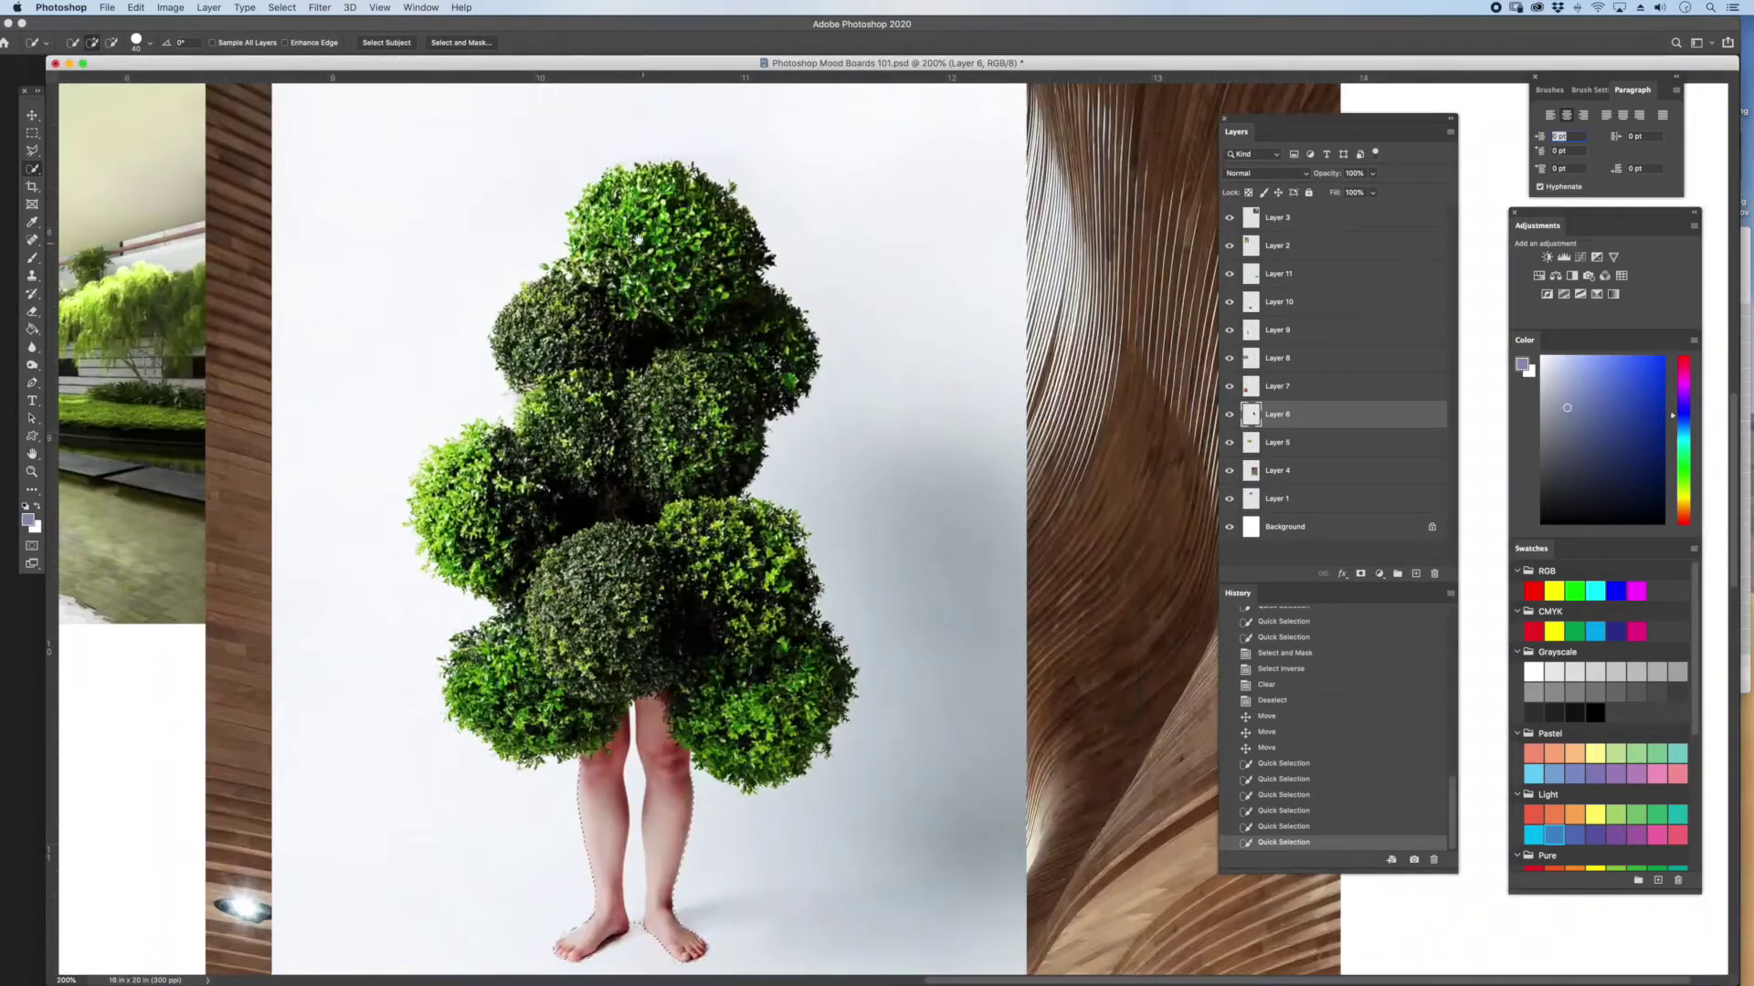
- Refine the leaf man selection with Select and Mask and invert it
{"action": "key", "text": "super+alt+r"}
{"action": "key", "text": "Escape"}
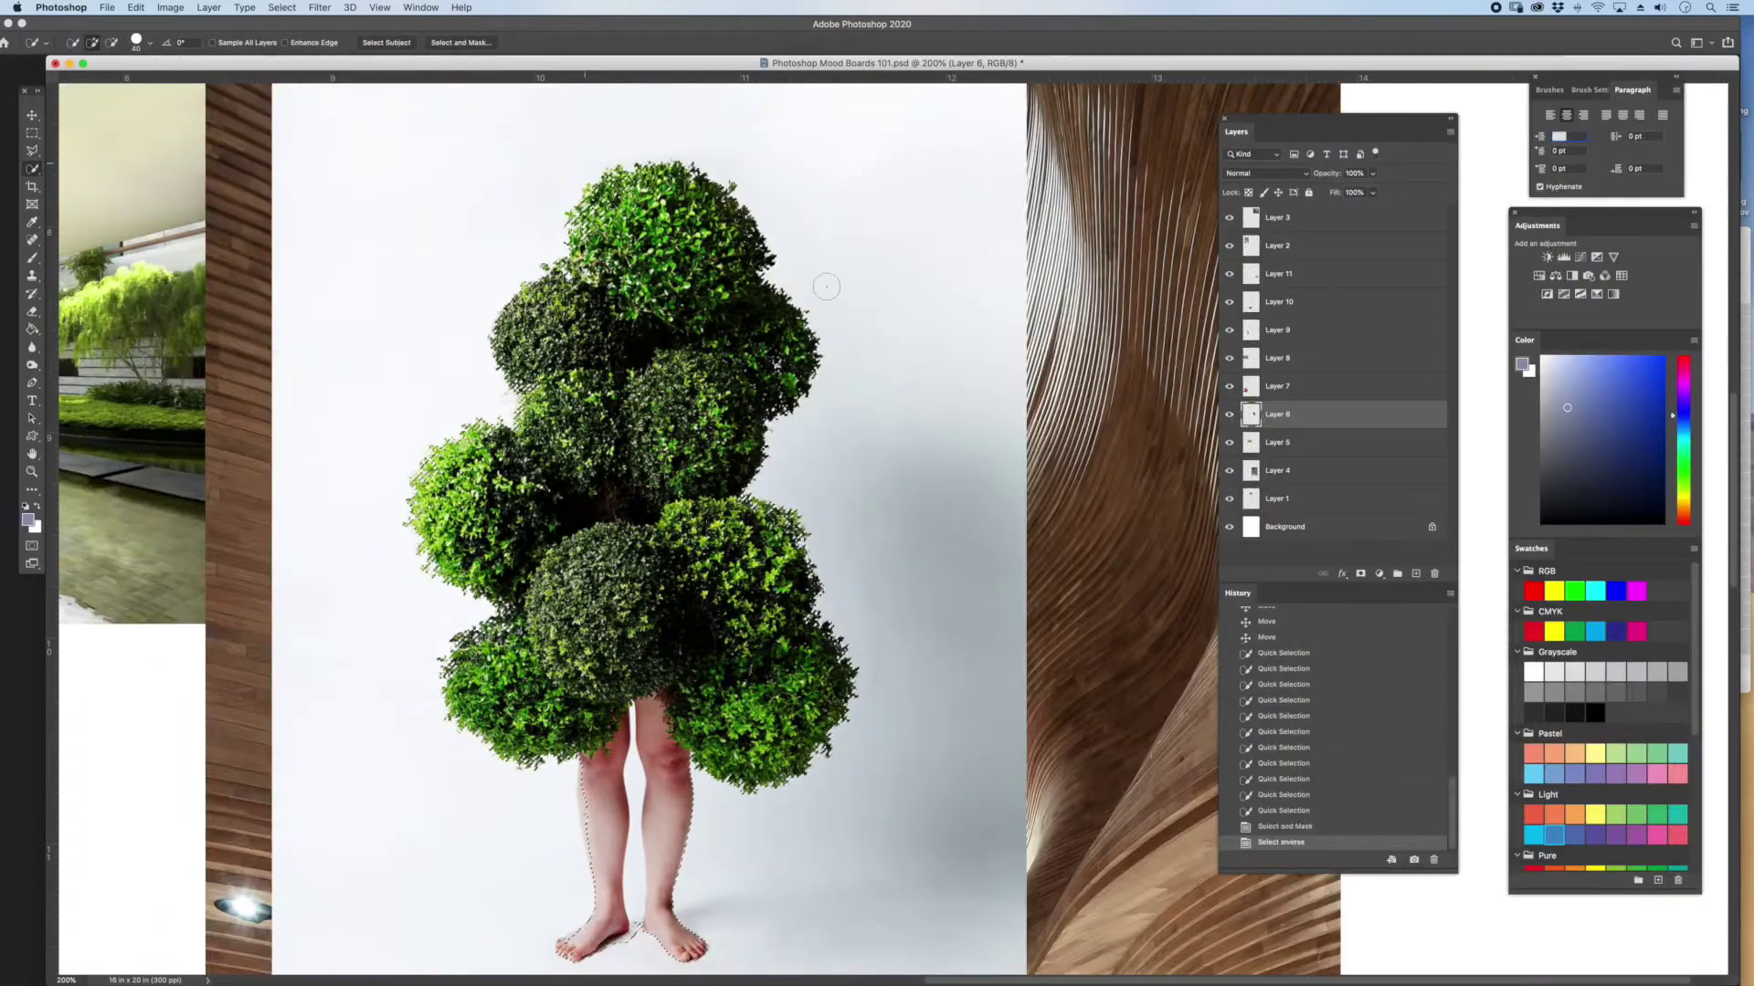
{"action": "key", "text": "super+plus"}
{"action": "left_click", "coordinate": [282, 7]}
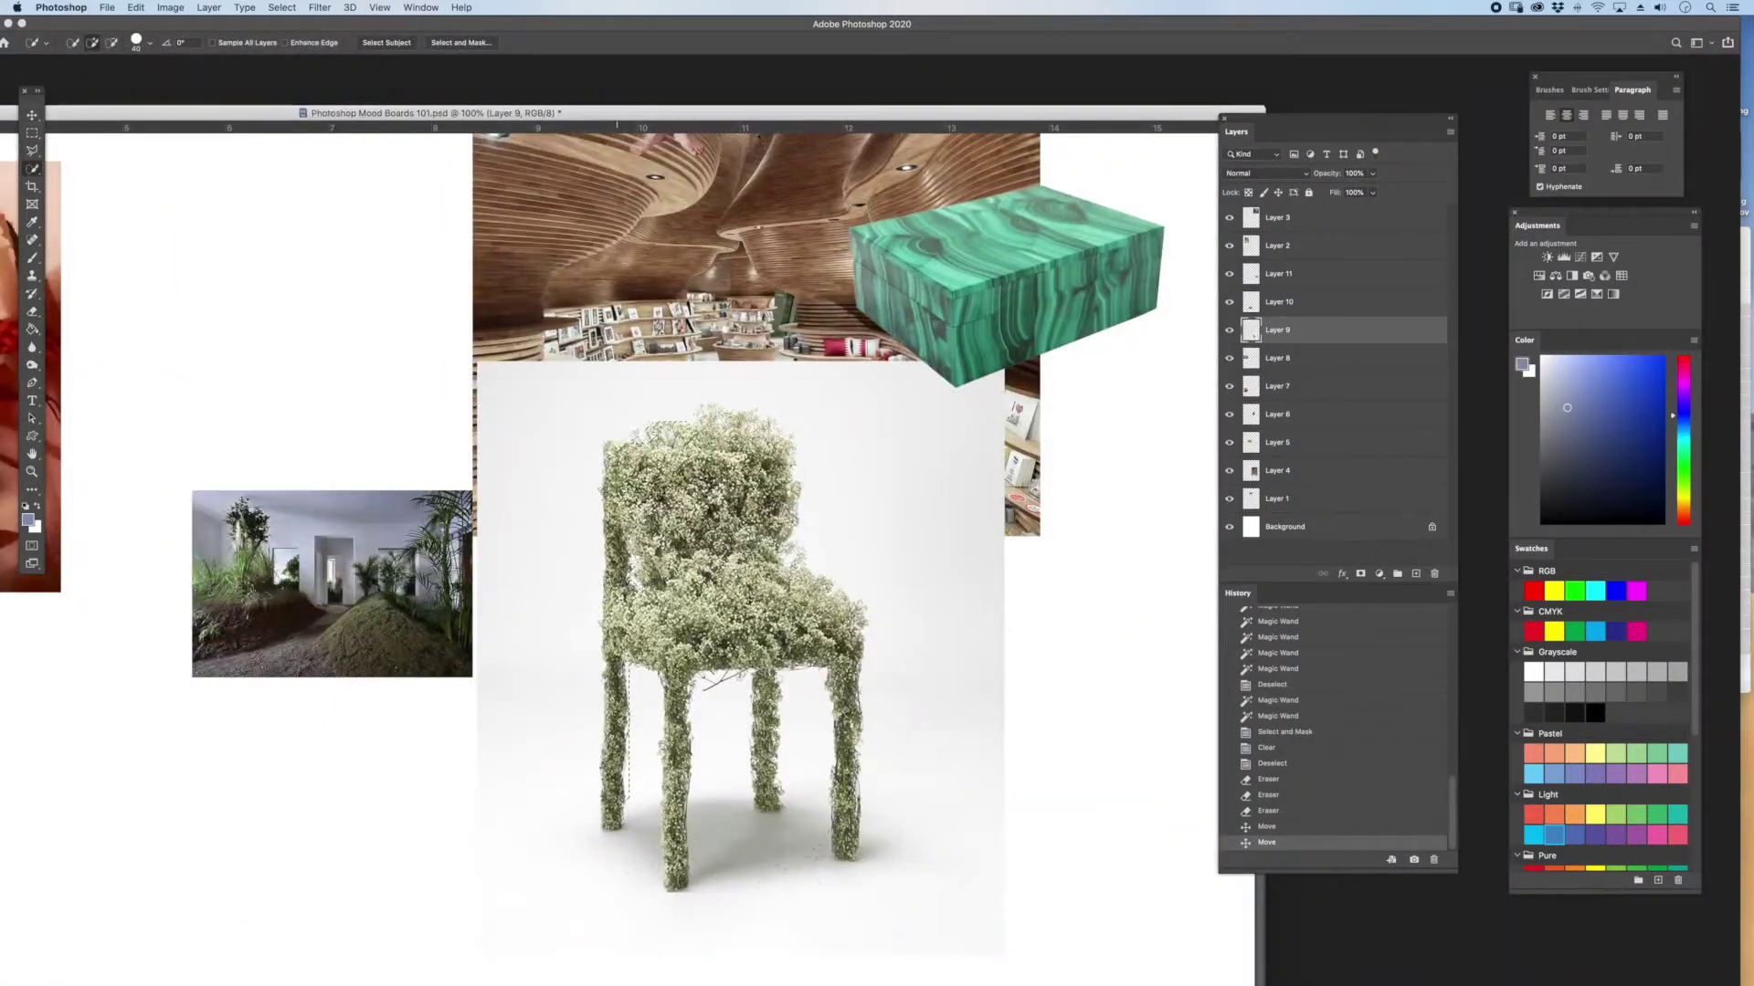
{"action": "left_click", "coordinate": [319, 7]}
{"action": "left_click", "coordinate": [320, 249]}
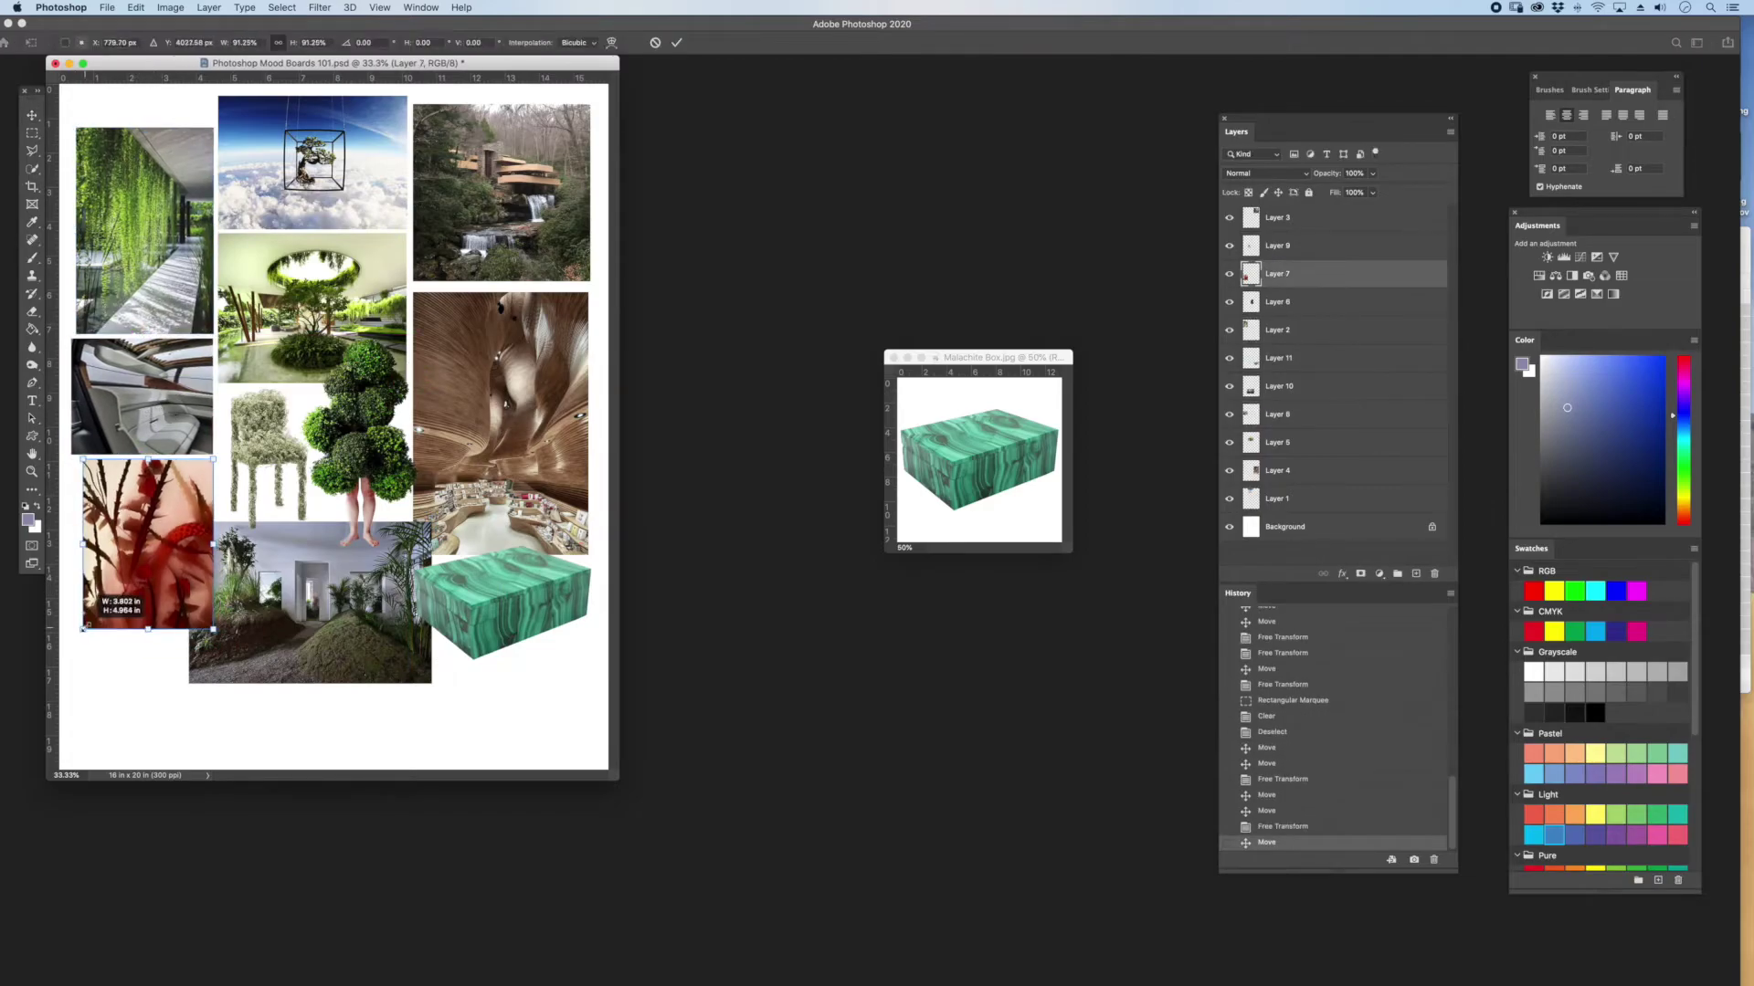
- Scale the red plant image to about 3.8 in wide and enlarge the mood board window around the canvas
{"action": "left_click_drag", "start_coordinate": [85, 628], "coordinate": [81, 632]}
{"action": "key", "text": "Return"}
{"action": "left_click_drag", "start_coordinate": [618, 778], "coordinate": [681, 891]}
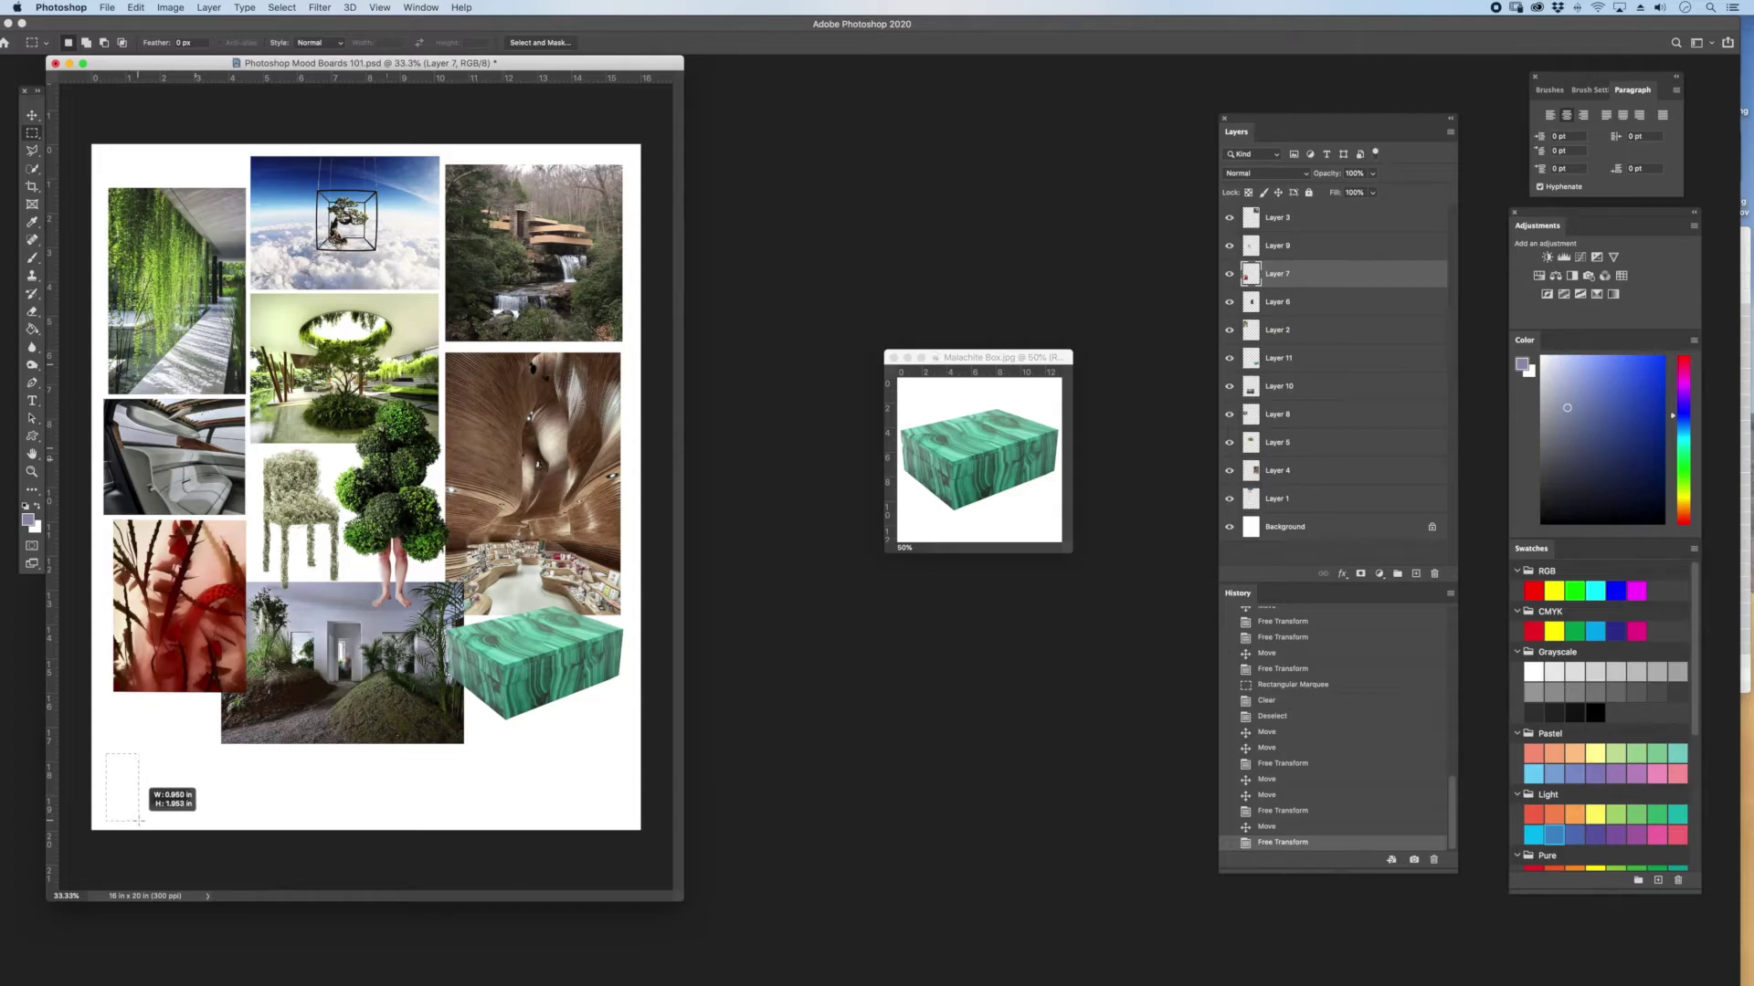
- Below the images, marquee a swatch about 0.95 by 2 in and add a new layer at the top of the stack
{"action": "left_click", "coordinate": [208, 8]}
{"action": "mouse_move", "coordinate": [219, 25]}
{"action": "left_click", "coordinate": [448, 26]}
{"action": "key", "text": "Return"}
{"action": "left_click_drag", "start_coordinate": [1331, 277], "coordinate": [1330, 228]}
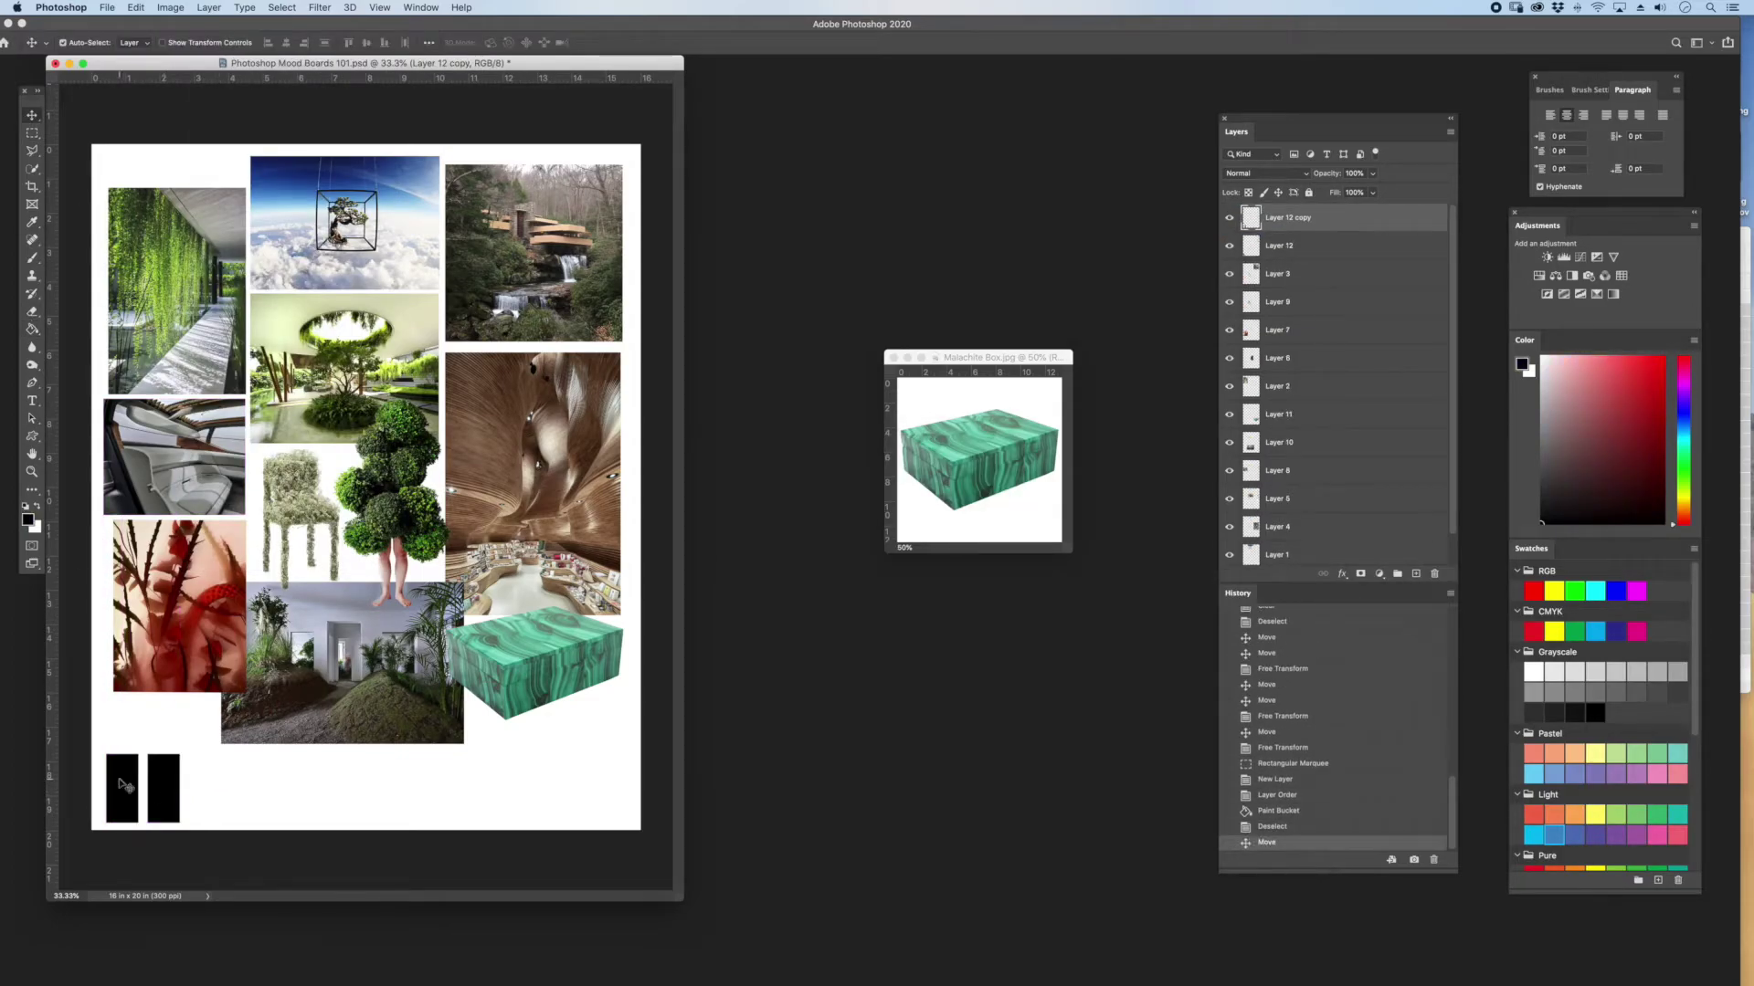
- Duplicate the black swatches into an evenly spaced row of twelve below the images
{"action": "left_click_drag", "start_coordinate": [100, 749], "coordinate": [245, 791]}
{"action": "left_click_drag", "start_coordinate": [243, 787], "coordinate": [251, 787]}
{"action": "left_click_drag", "start_coordinate": [252, 795], "coordinate": [418, 801]}
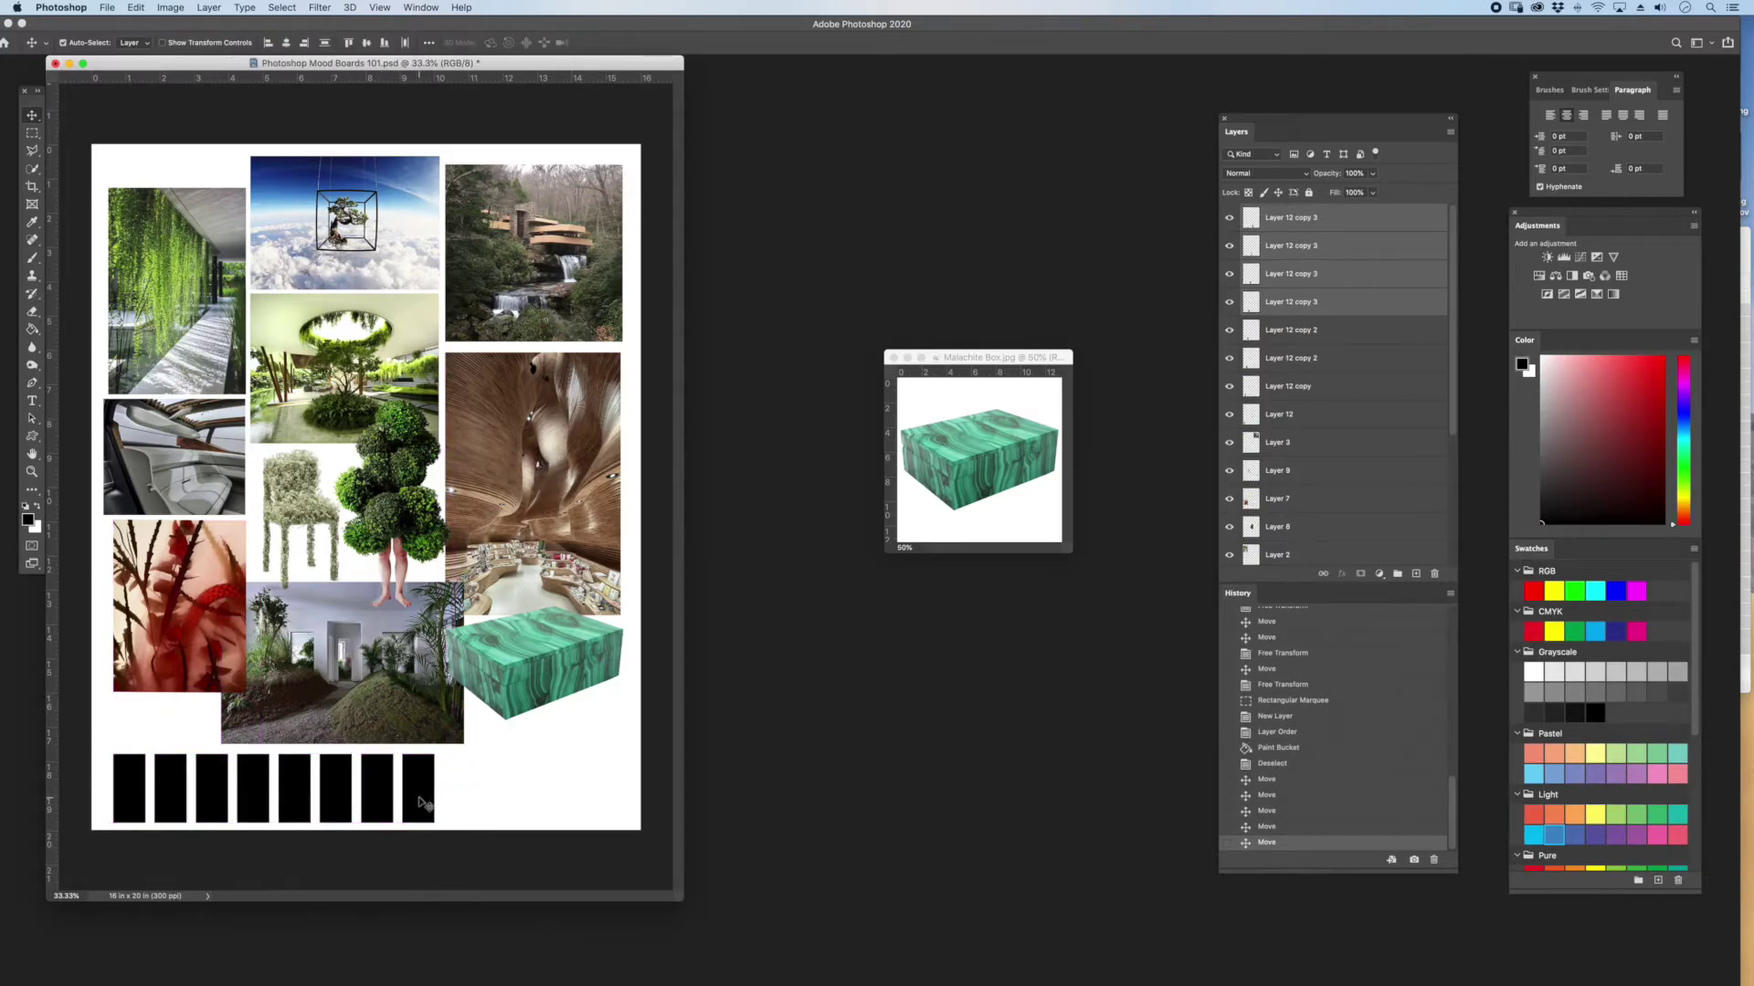
{"action": "left_click_drag", "start_coordinate": [298, 804], "coordinate": [467, 806]}
- Apply a Color Overlay to the first swatch in dark blue sampled from the sky of the bonsai-in-space image
{"action": "left_click", "coordinate": [129, 803]}
{"action": "double_click", "coordinate": [1352, 498]}
{"action": "left_click", "coordinate": [810, 218]}
{"action": "left_click", "coordinate": [1095, 83]}
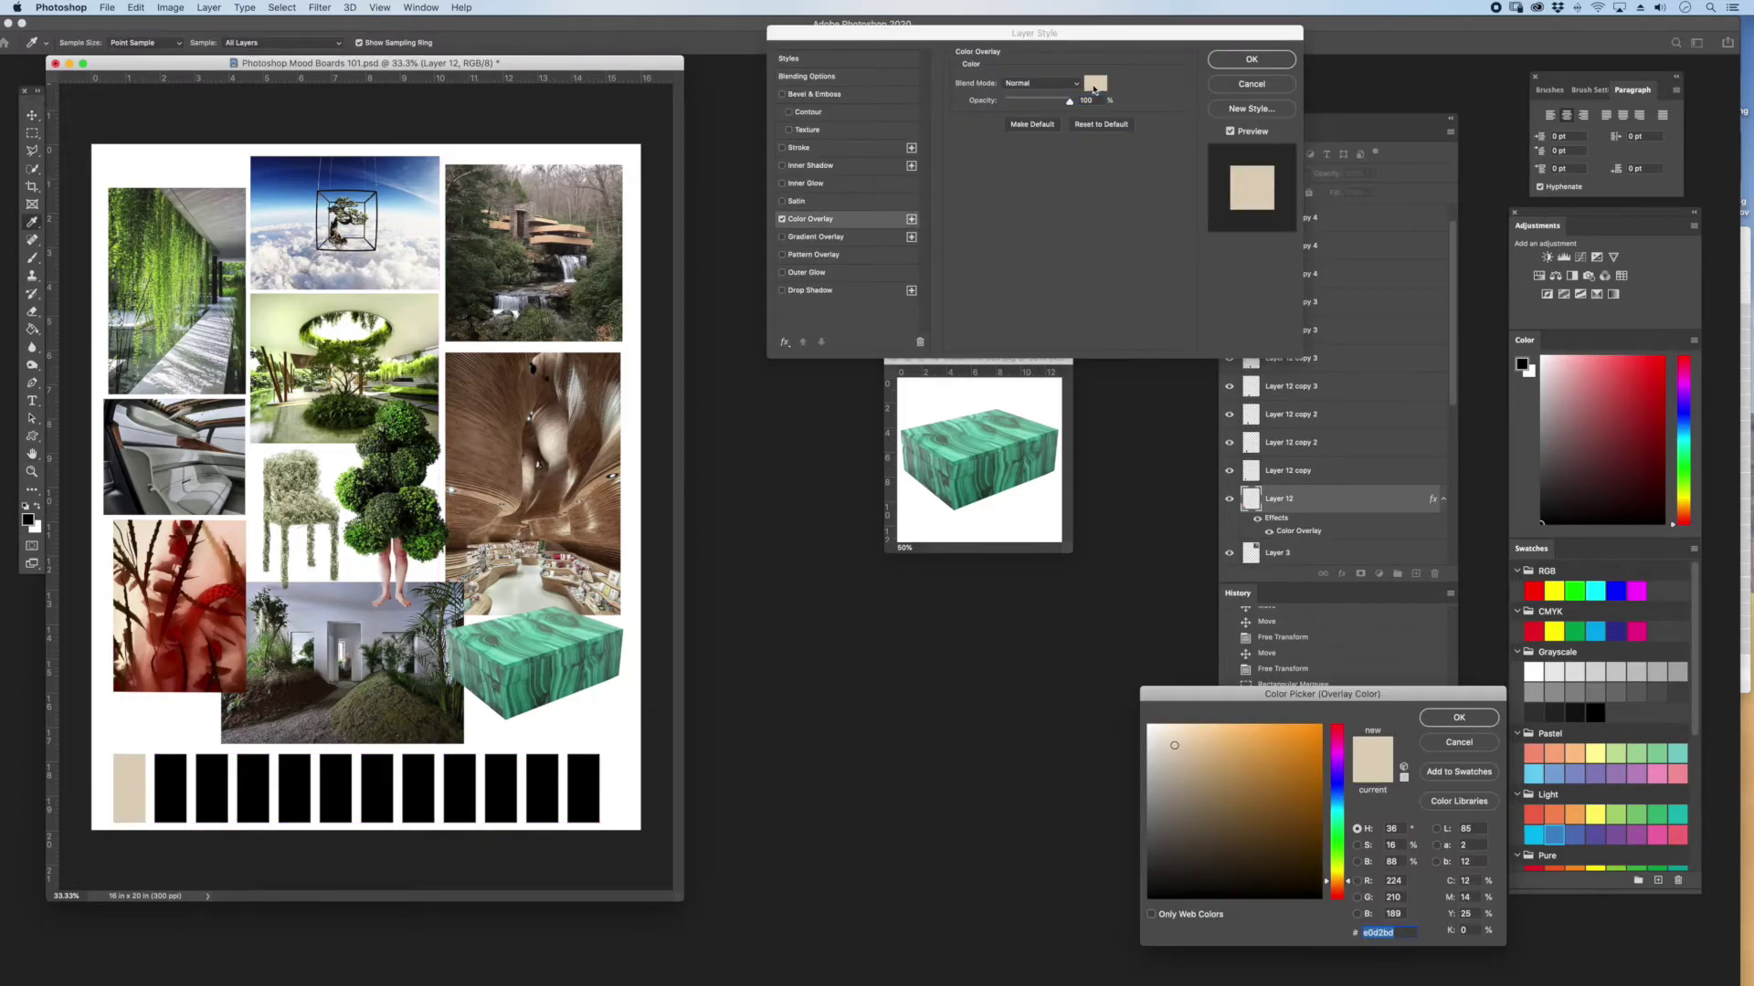
{"action": "left_click", "coordinate": [306, 179]}
{"action": "left_click", "coordinate": [1460, 717]}
{"action": "left_click", "coordinate": [1252, 58]}
- Apply a Color Overlay to the second swatch in a medium blue
{"action": "double_click", "coordinate": [1342, 470]}
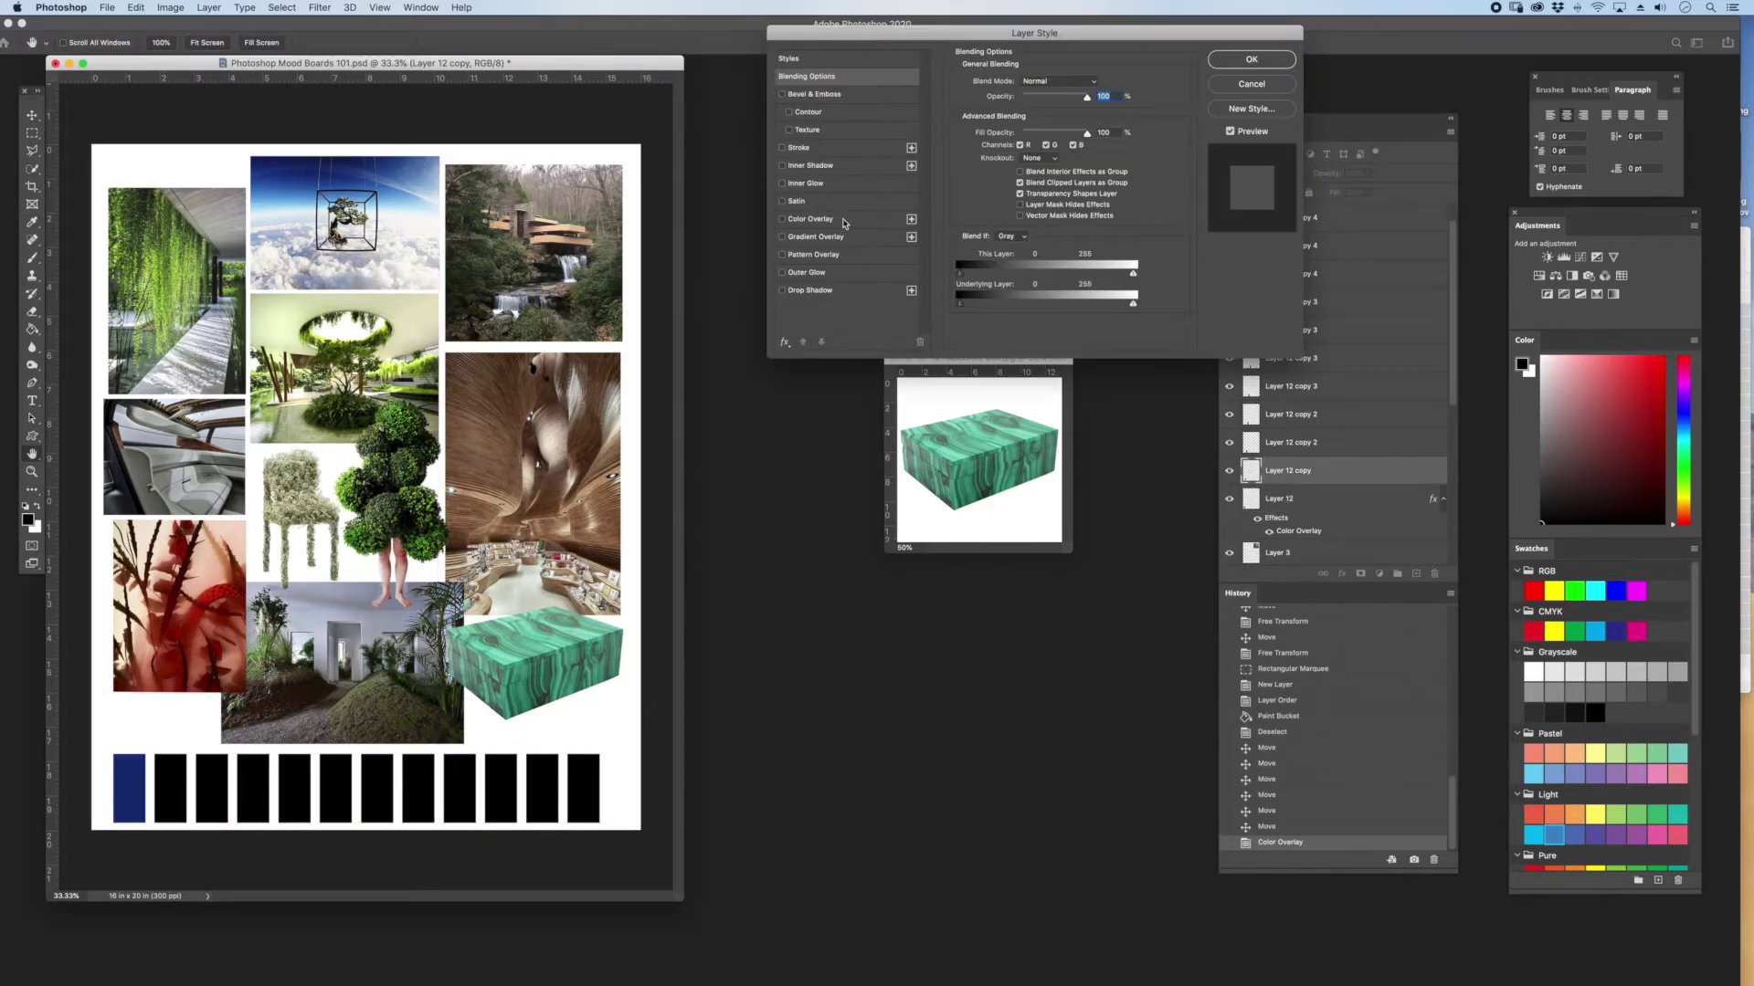
{"action": "left_click", "coordinate": [811, 219]}
{"action": "left_click", "coordinate": [1095, 83]}
{"action": "left_click", "coordinate": [1259, 762]}
{"action": "left_click", "coordinate": [1458, 717]}
{"action": "left_click", "coordinate": [1251, 58]}
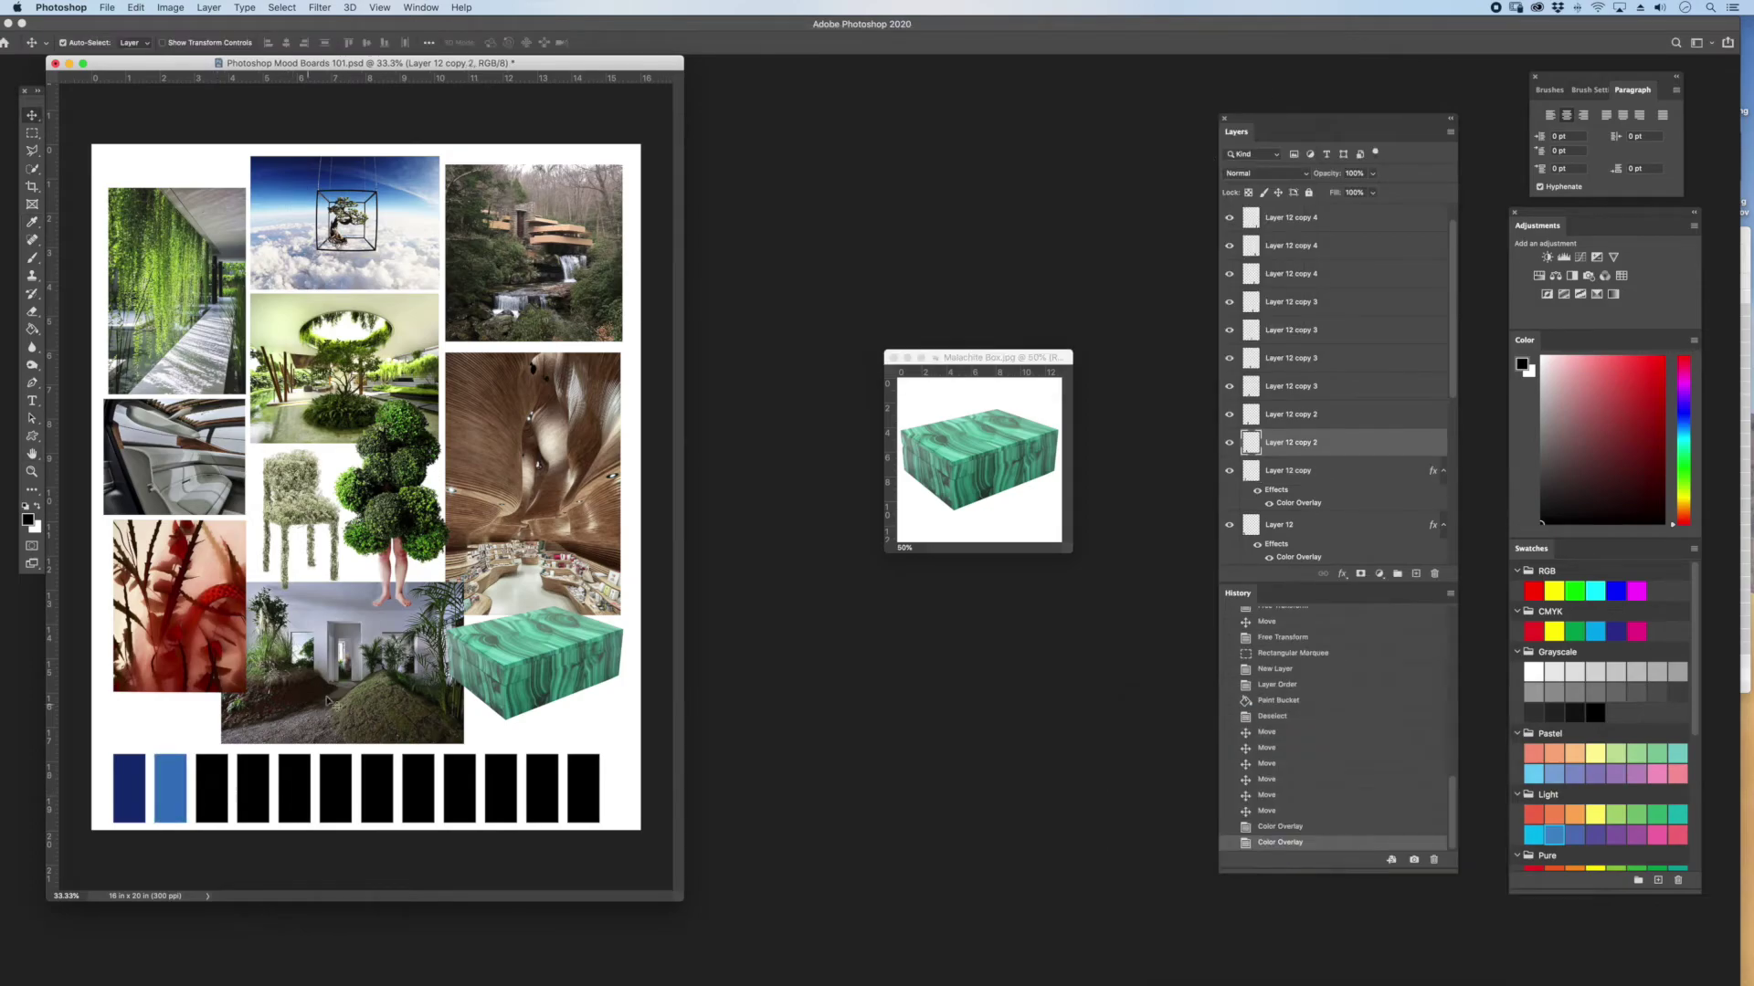
- Apply a Color Overlay to the third swatch in dark green #42592b sampled from the leaf man's foliage
{"action": "double_click", "coordinate": [1343, 442]}
{"action": "left_click", "coordinate": [810, 219]}
{"action": "left_click", "coordinate": [1095, 83]}
{"action": "left_click", "coordinate": [432, 545]}
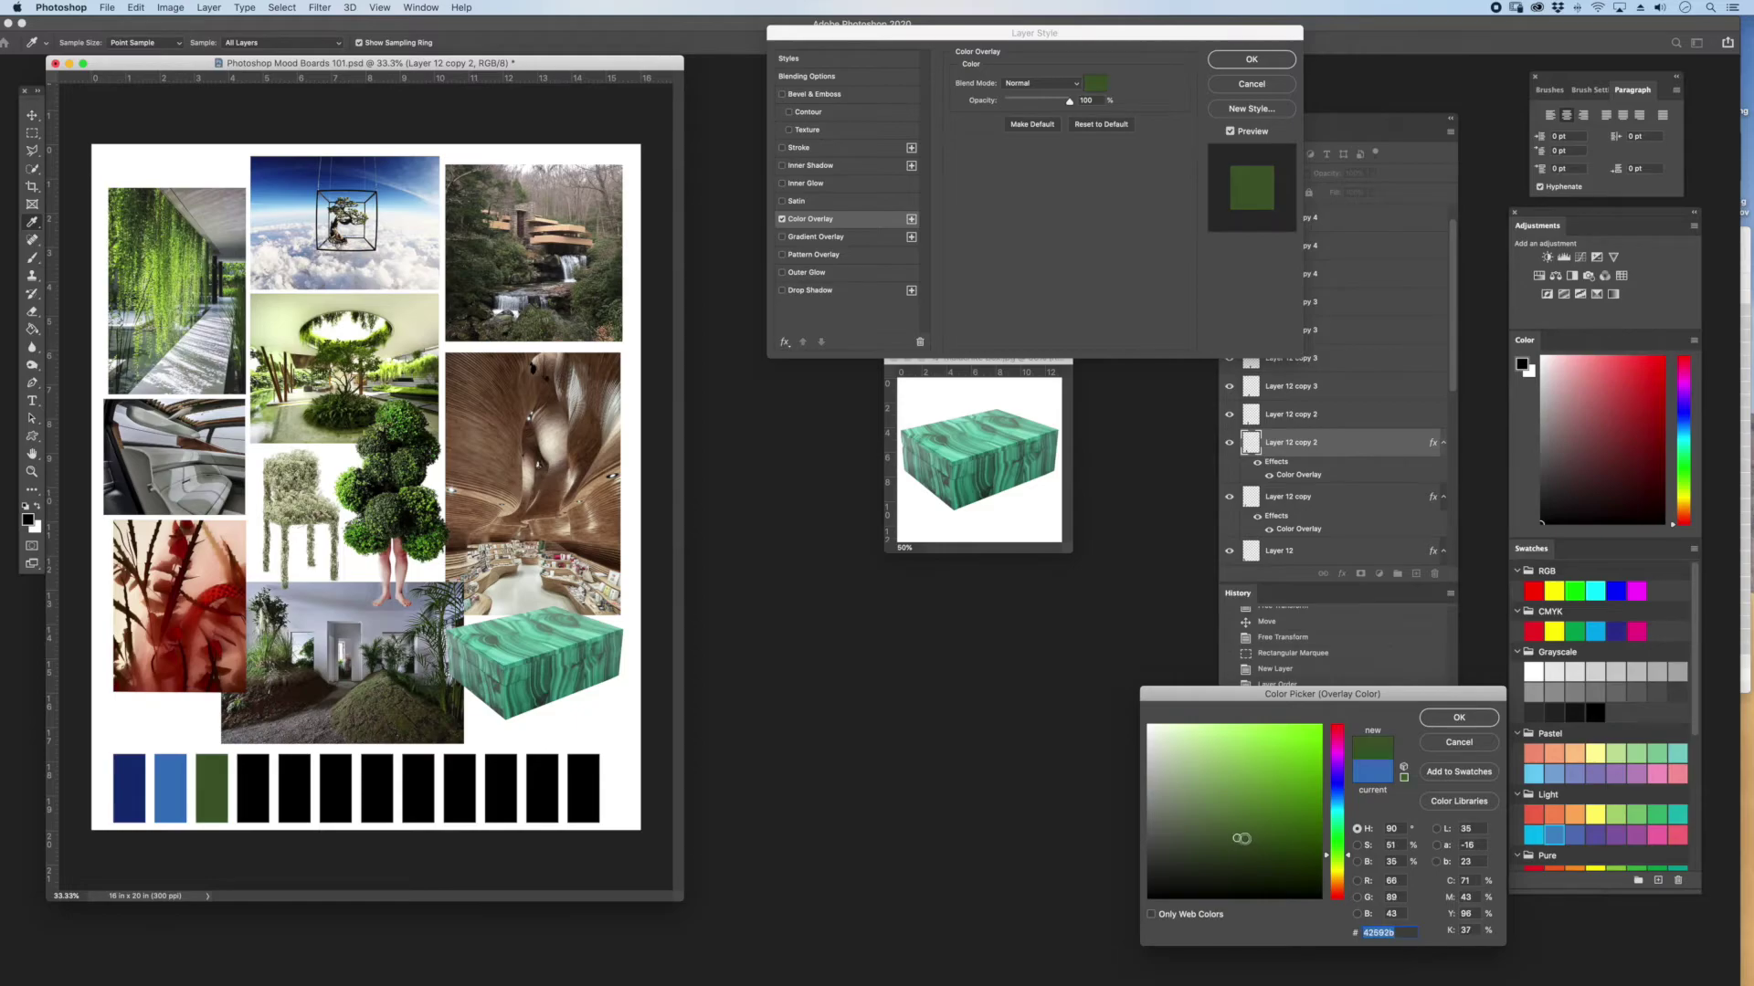
{"action": "left_click", "coordinate": [1481, 720]}
{"action": "left_click", "coordinate": [1251, 59]}
- Apply a Color Overlay to the fourth swatch in bright green #7d9e1d
{"action": "double_click", "coordinate": [1364, 417]}
{"action": "left_click", "coordinate": [810, 219]}
{"action": "left_click", "coordinate": [1095, 83]}
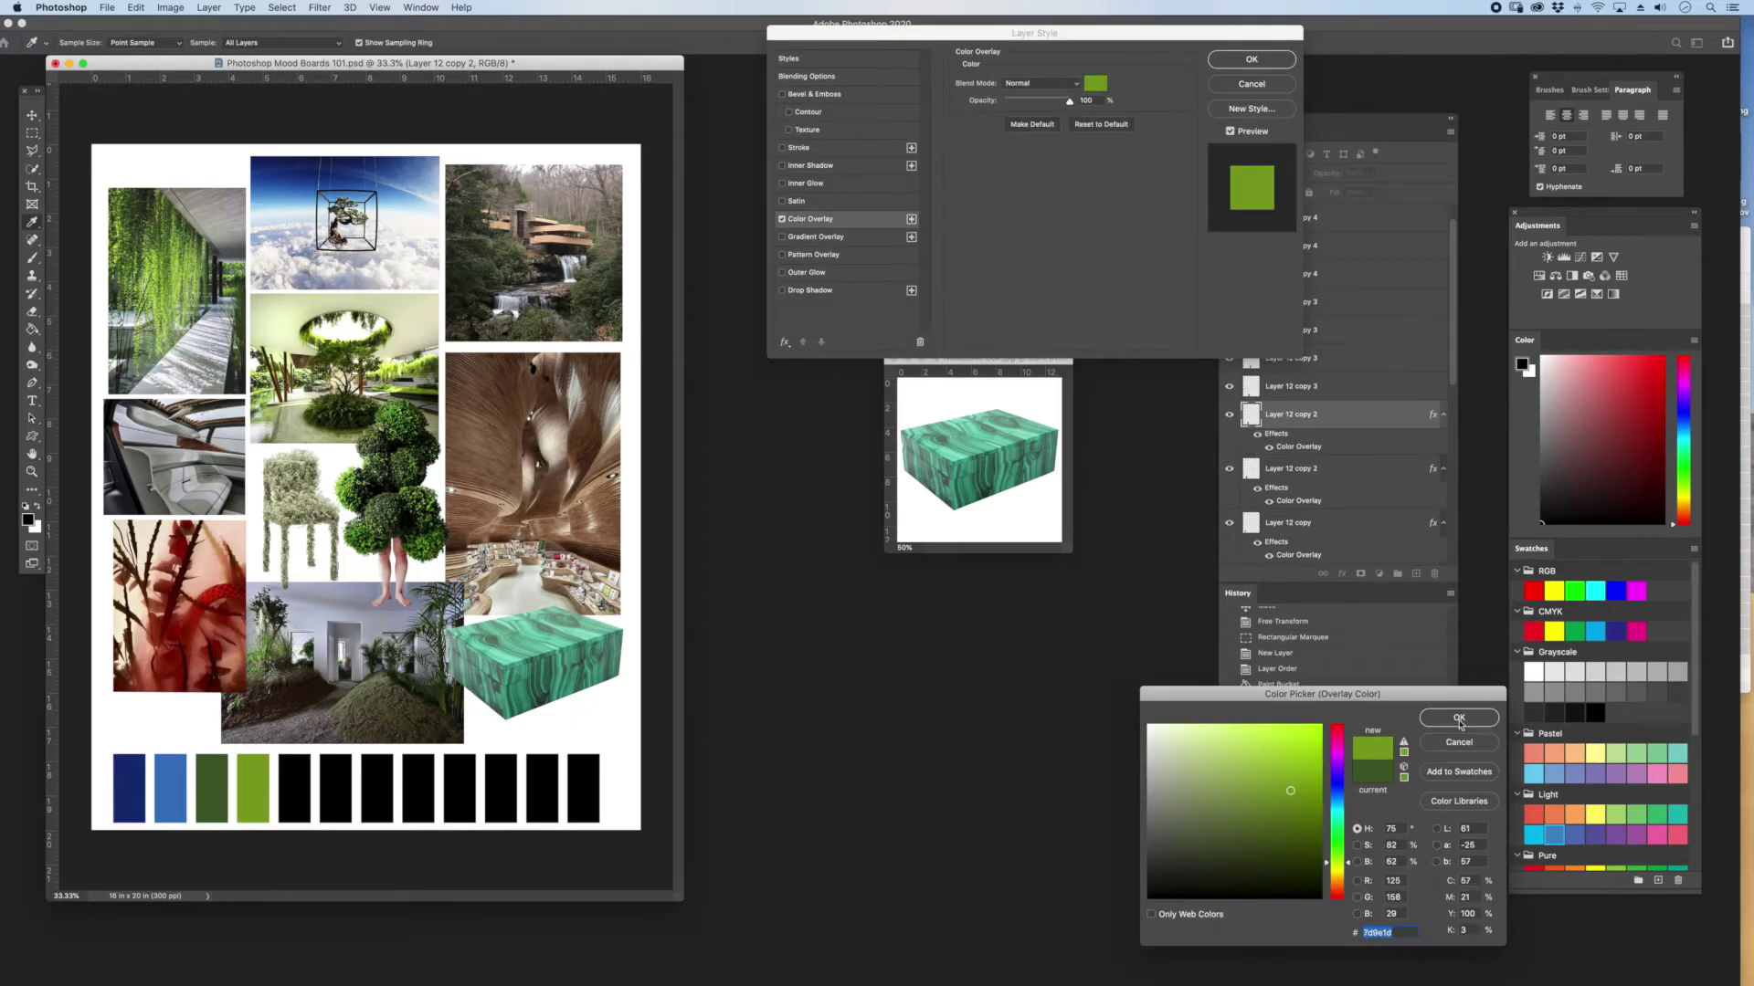
{"action": "left_click", "coordinate": [1459, 720]}
{"action": "left_click", "coordinate": [1251, 59]}
- Apply a Color Overlay to the fifth swatch in pale yellow-green sampled from the flower chair
{"action": "left_click", "coordinate": [294, 803]}
{"action": "double_click", "coordinate": [1341, 391]}
{"action": "left_click", "coordinate": [847, 221]}
{"action": "left_click", "coordinate": [1095, 83]}
{"action": "left_click", "coordinate": [310, 501]}
{"action": "left_click", "coordinate": [318, 502]}
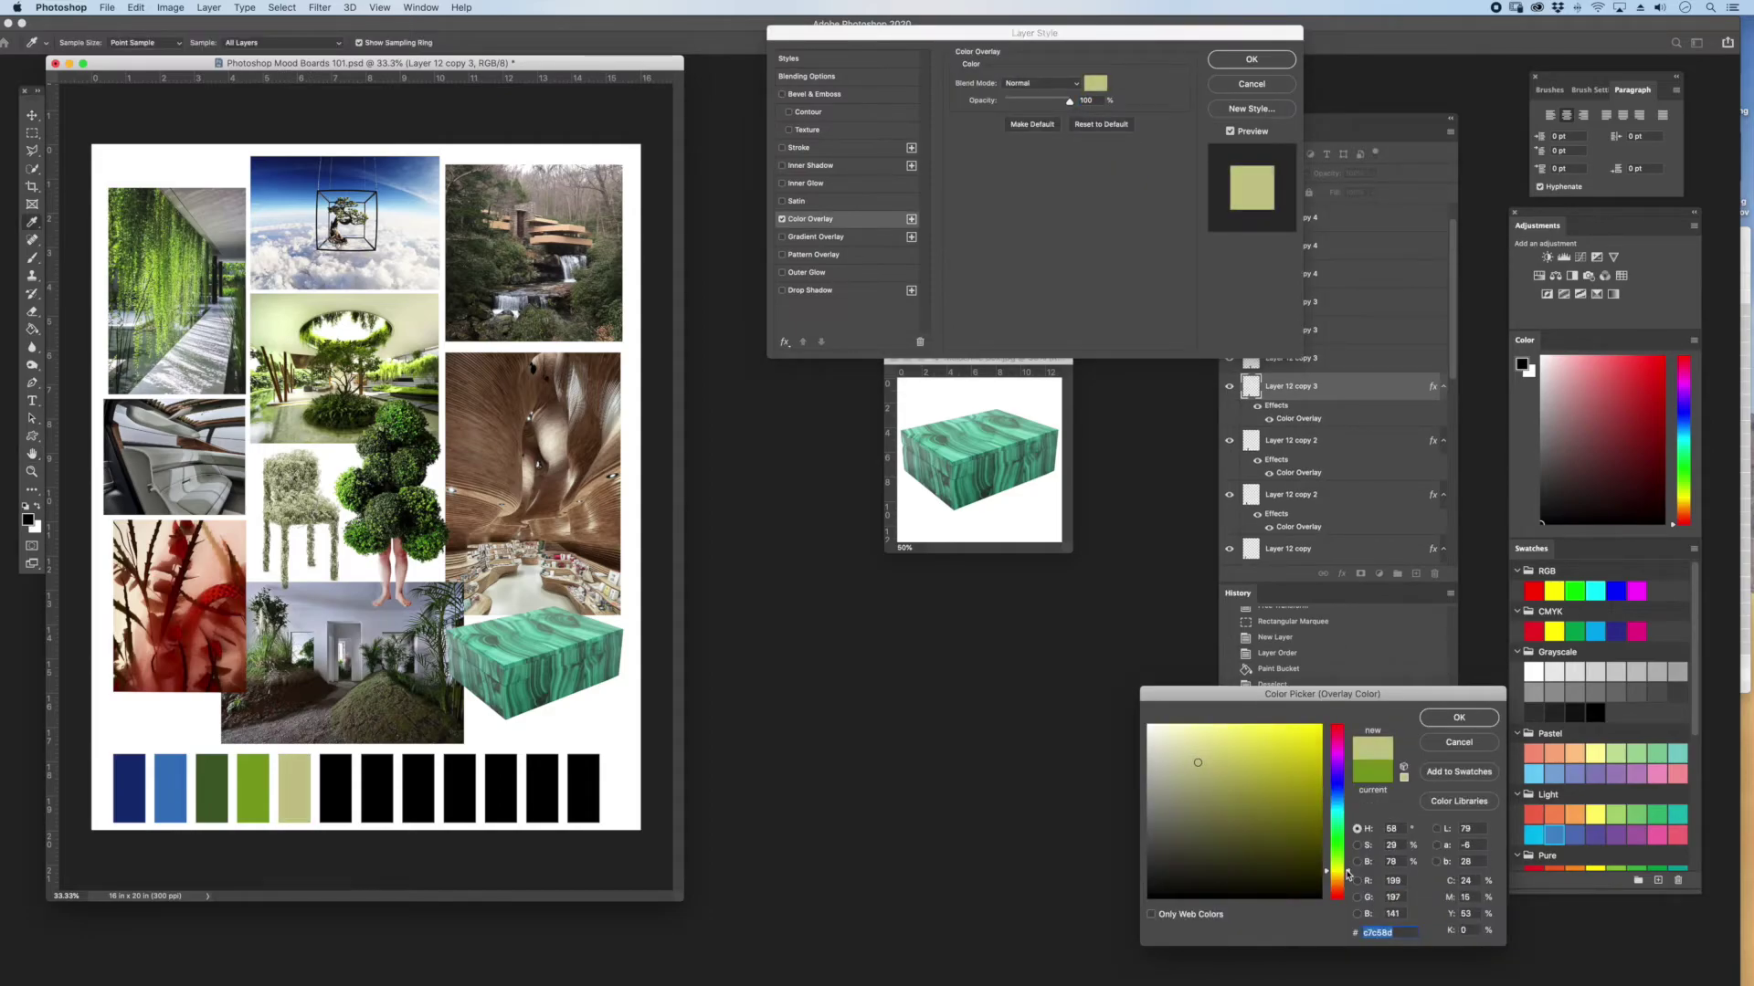
{"action": "left_click", "coordinate": [1459, 717]}
{"action": "left_click", "coordinate": [1252, 59]}
- Apply a Color Overlay to the sixth swatch in light lavender grey sampled from the DevolutioN Park room's wall
{"action": "key", "text": "super+j"}
{"action": "left_click_drag", "start_coordinate": [294, 787], "coordinate": [335, 787]}
{"action": "double_click", "coordinate": [1343, 361]}
{"action": "left_click", "coordinate": [1095, 83]}
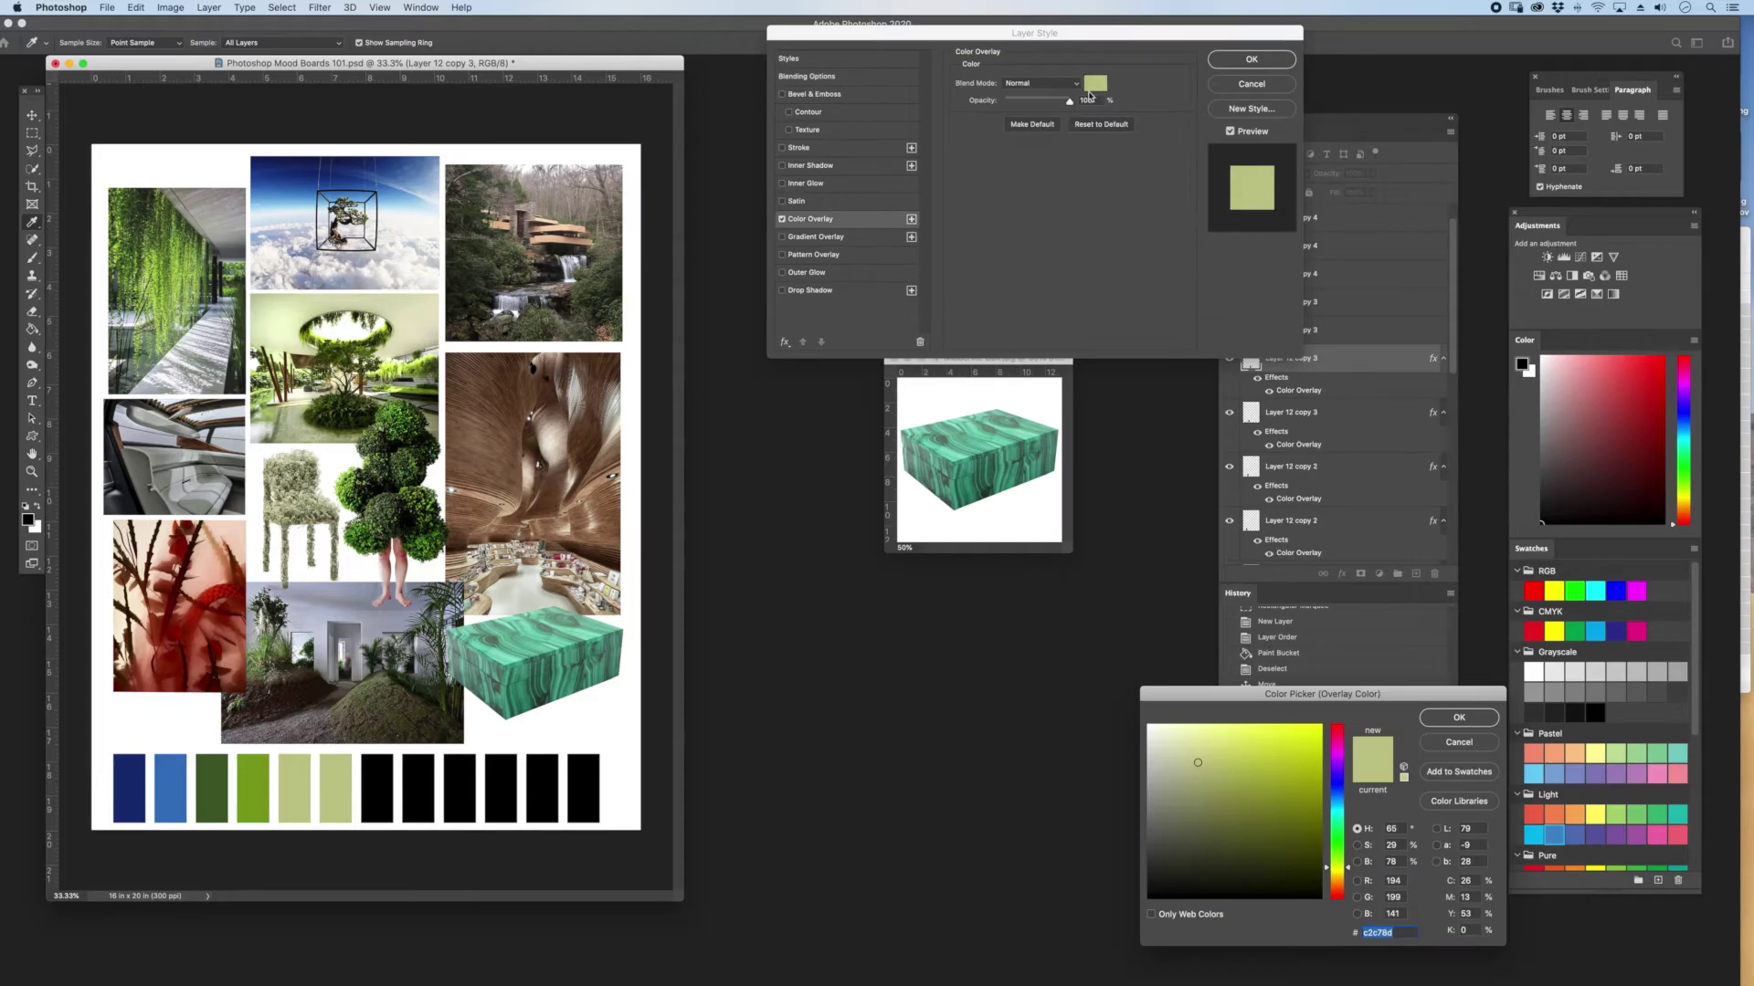
{"action": "left_click", "coordinate": [375, 617]}
{"action": "left_click", "coordinate": [325, 637]}
{"action": "left_click", "coordinate": [1459, 717]}
{"action": "left_click", "coordinate": [1251, 58]}
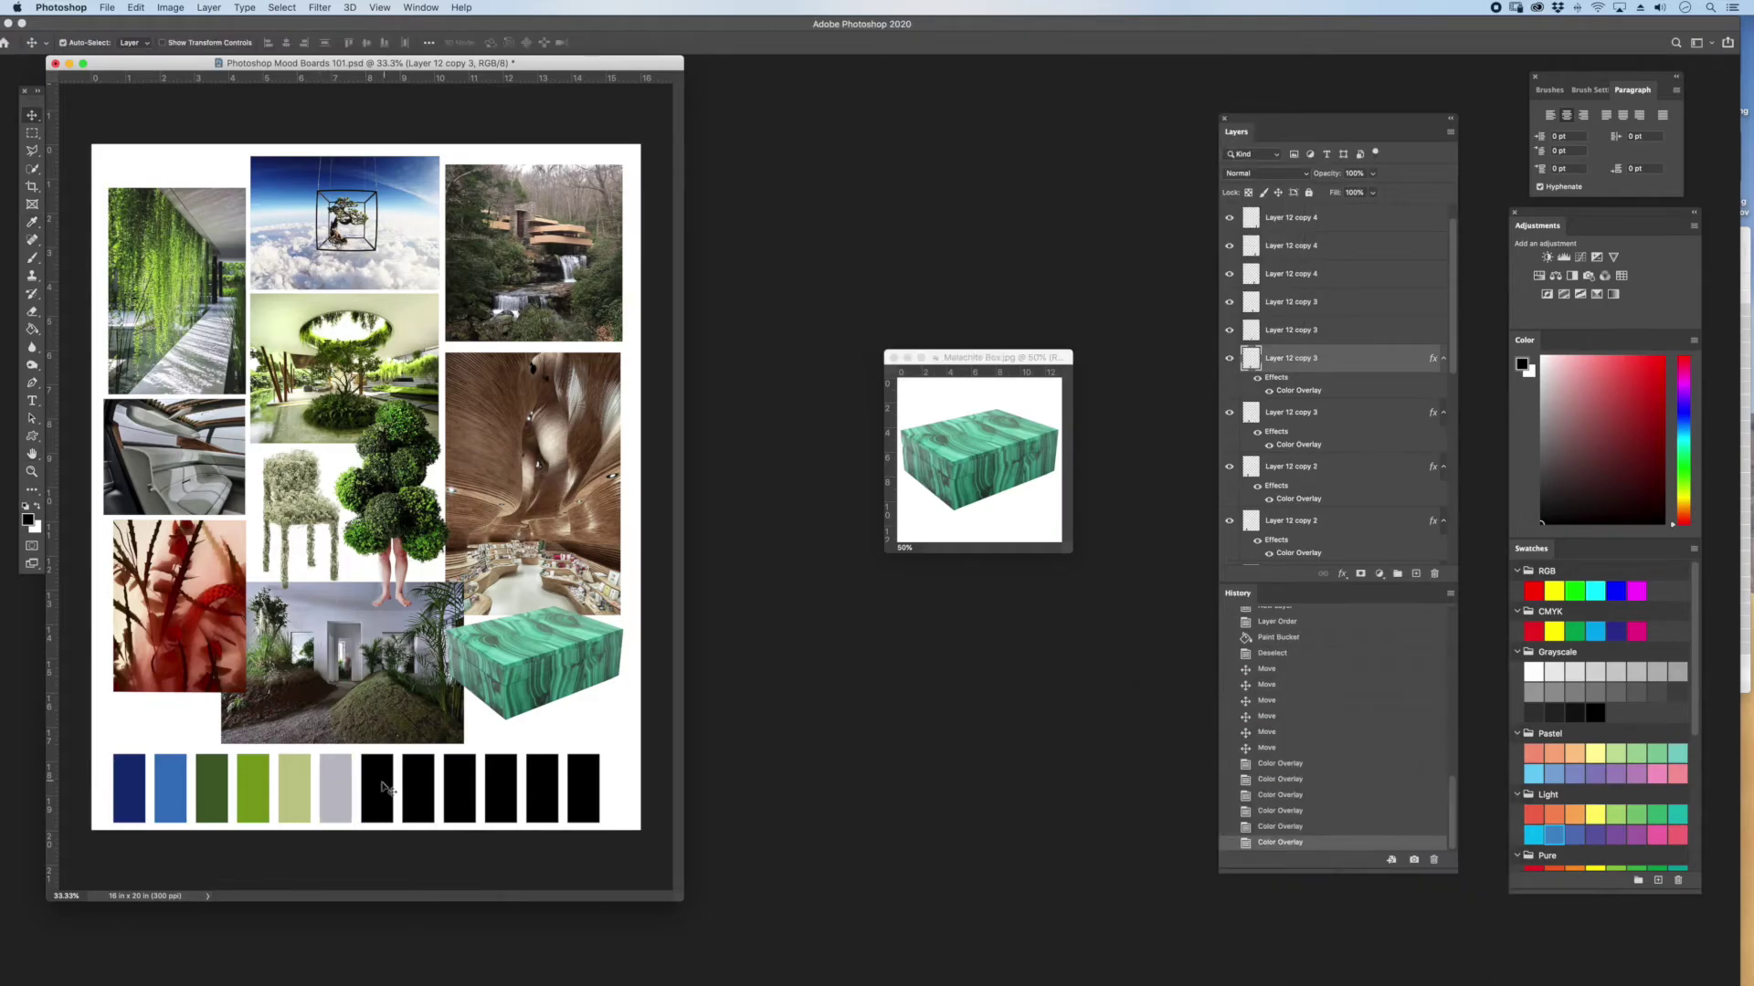
- Apply a Color Overlay to the seventh swatch in olive brown sampled from the DevolutioN Park image
{"action": "left_click", "coordinate": [385, 787]}
{"action": "double_click", "coordinate": [1342, 330]}
{"action": "left_click", "coordinate": [845, 223]}
{"action": "left_click", "coordinate": [1095, 83]}
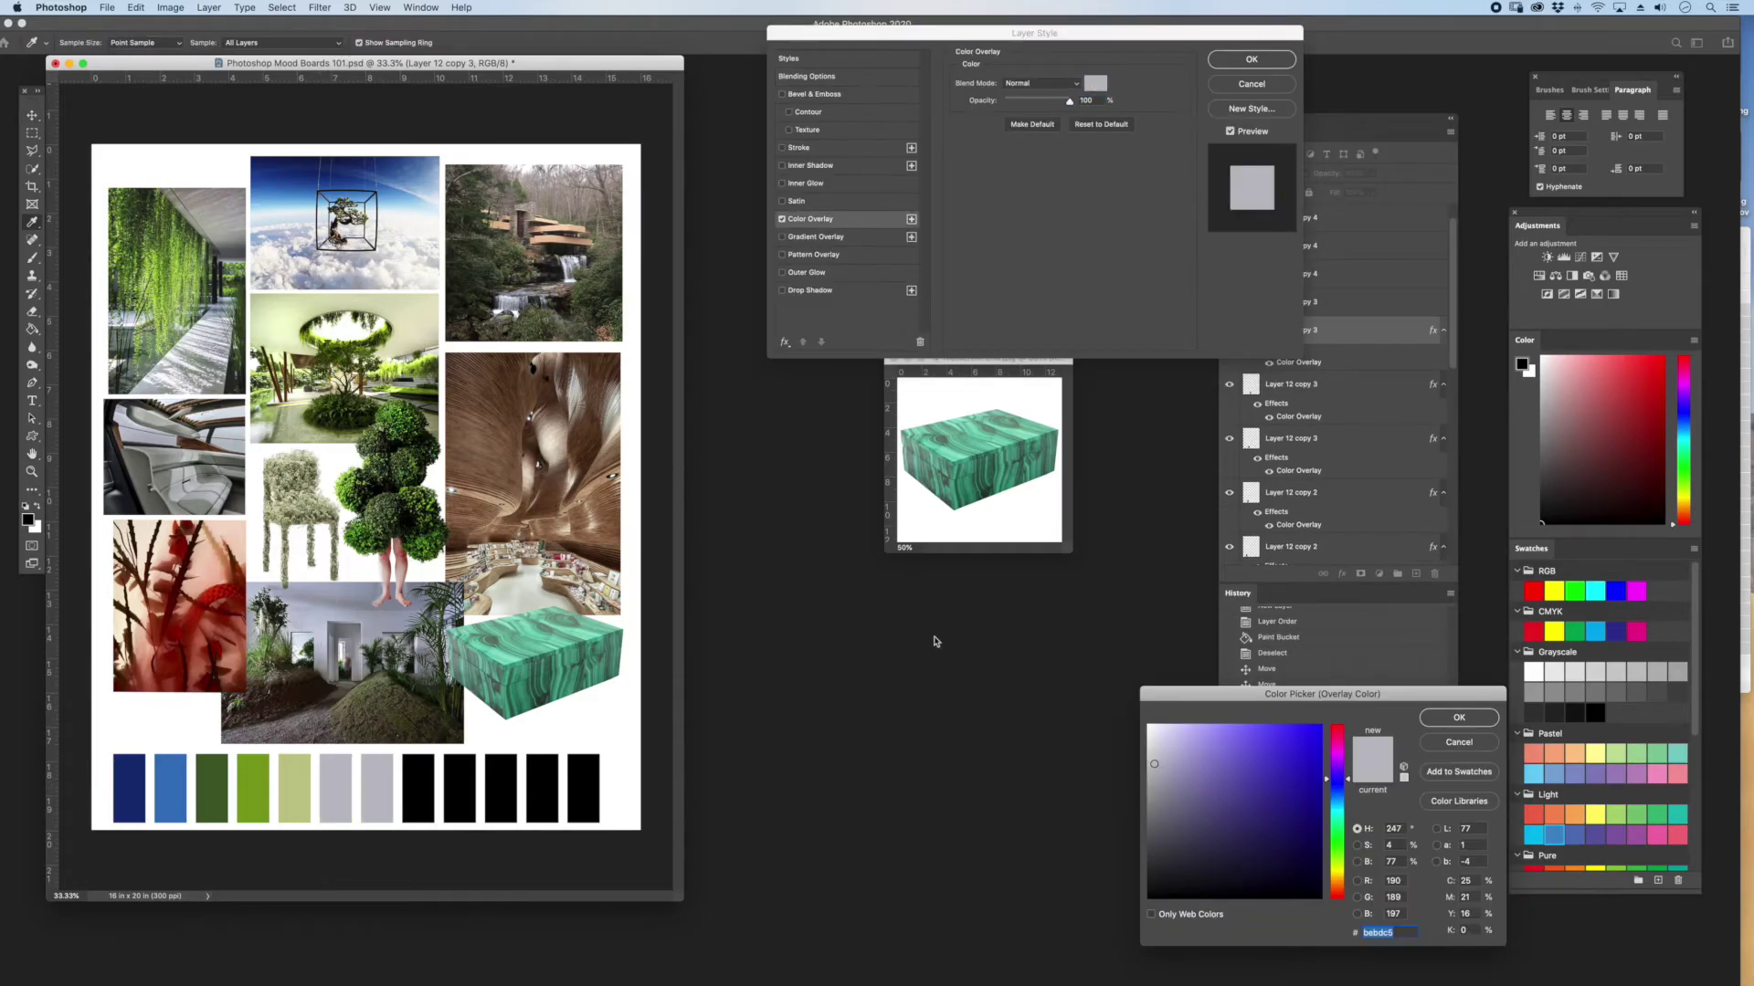
{"action": "left_click_drag", "start_coordinate": [396, 595], "coordinate": [366, 711]}
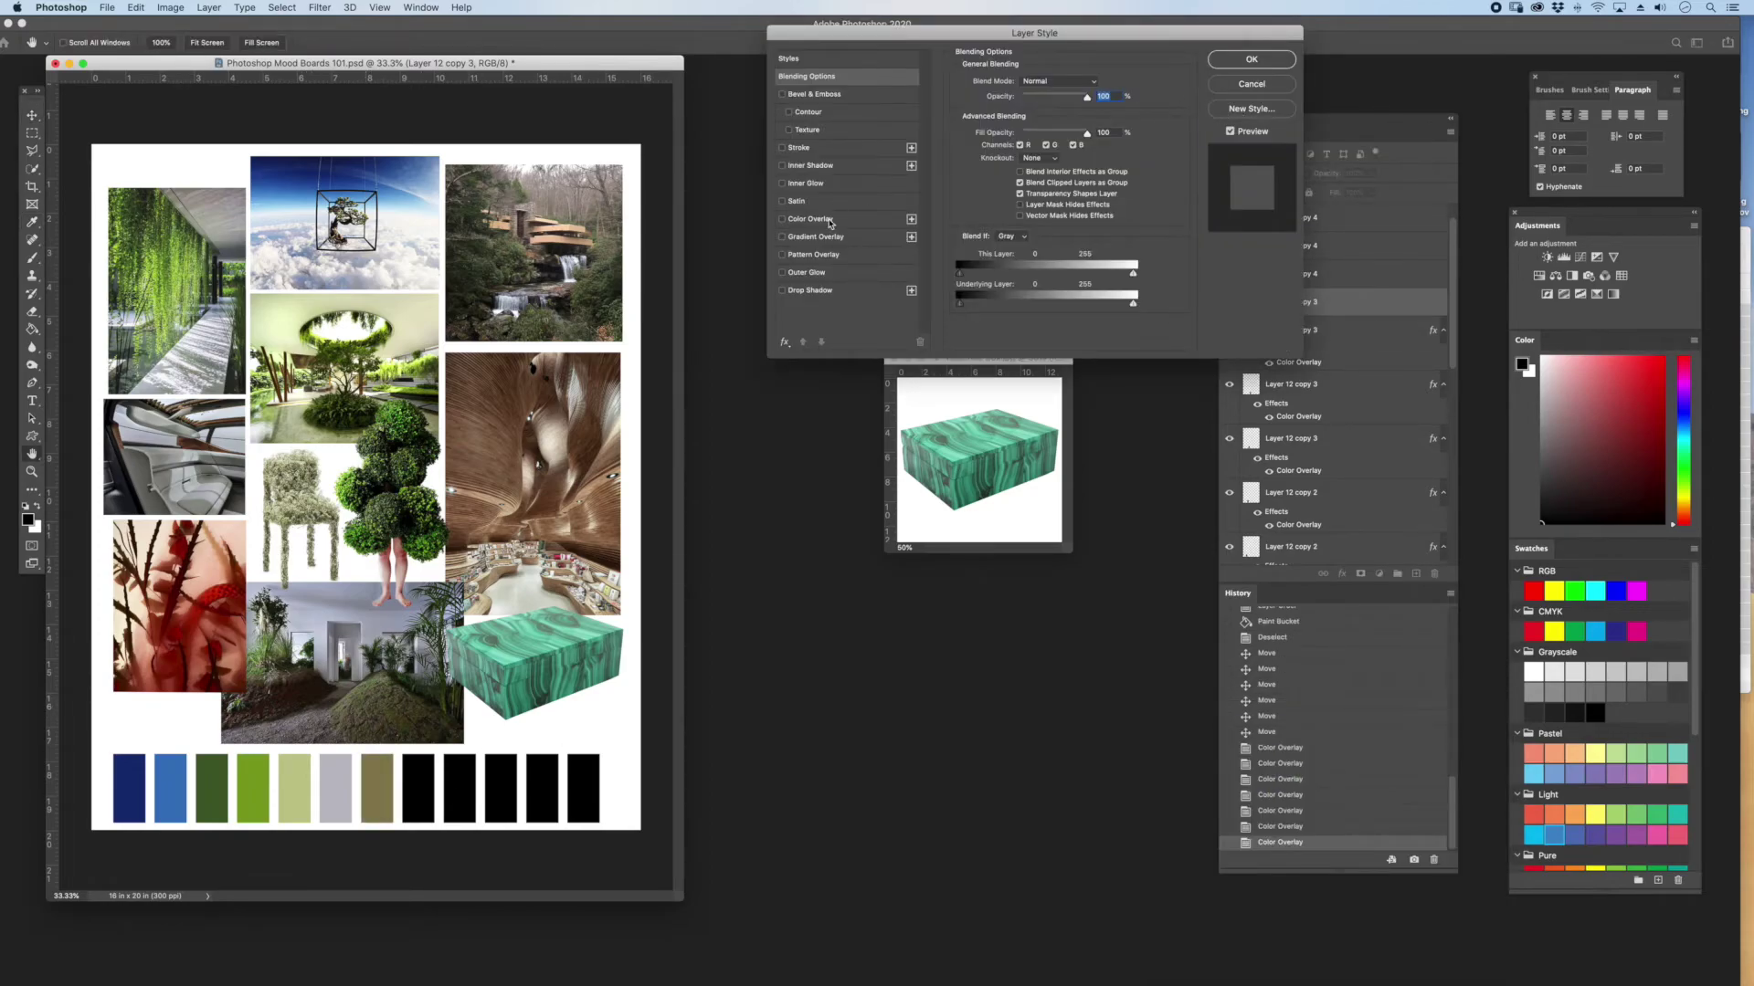
- Apply a Color Overlay to the eighth swatch in dark brown sampled from the Audi interior image
{"action": "left_click", "coordinate": [830, 219]}
{"action": "left_click", "coordinate": [1096, 83]}
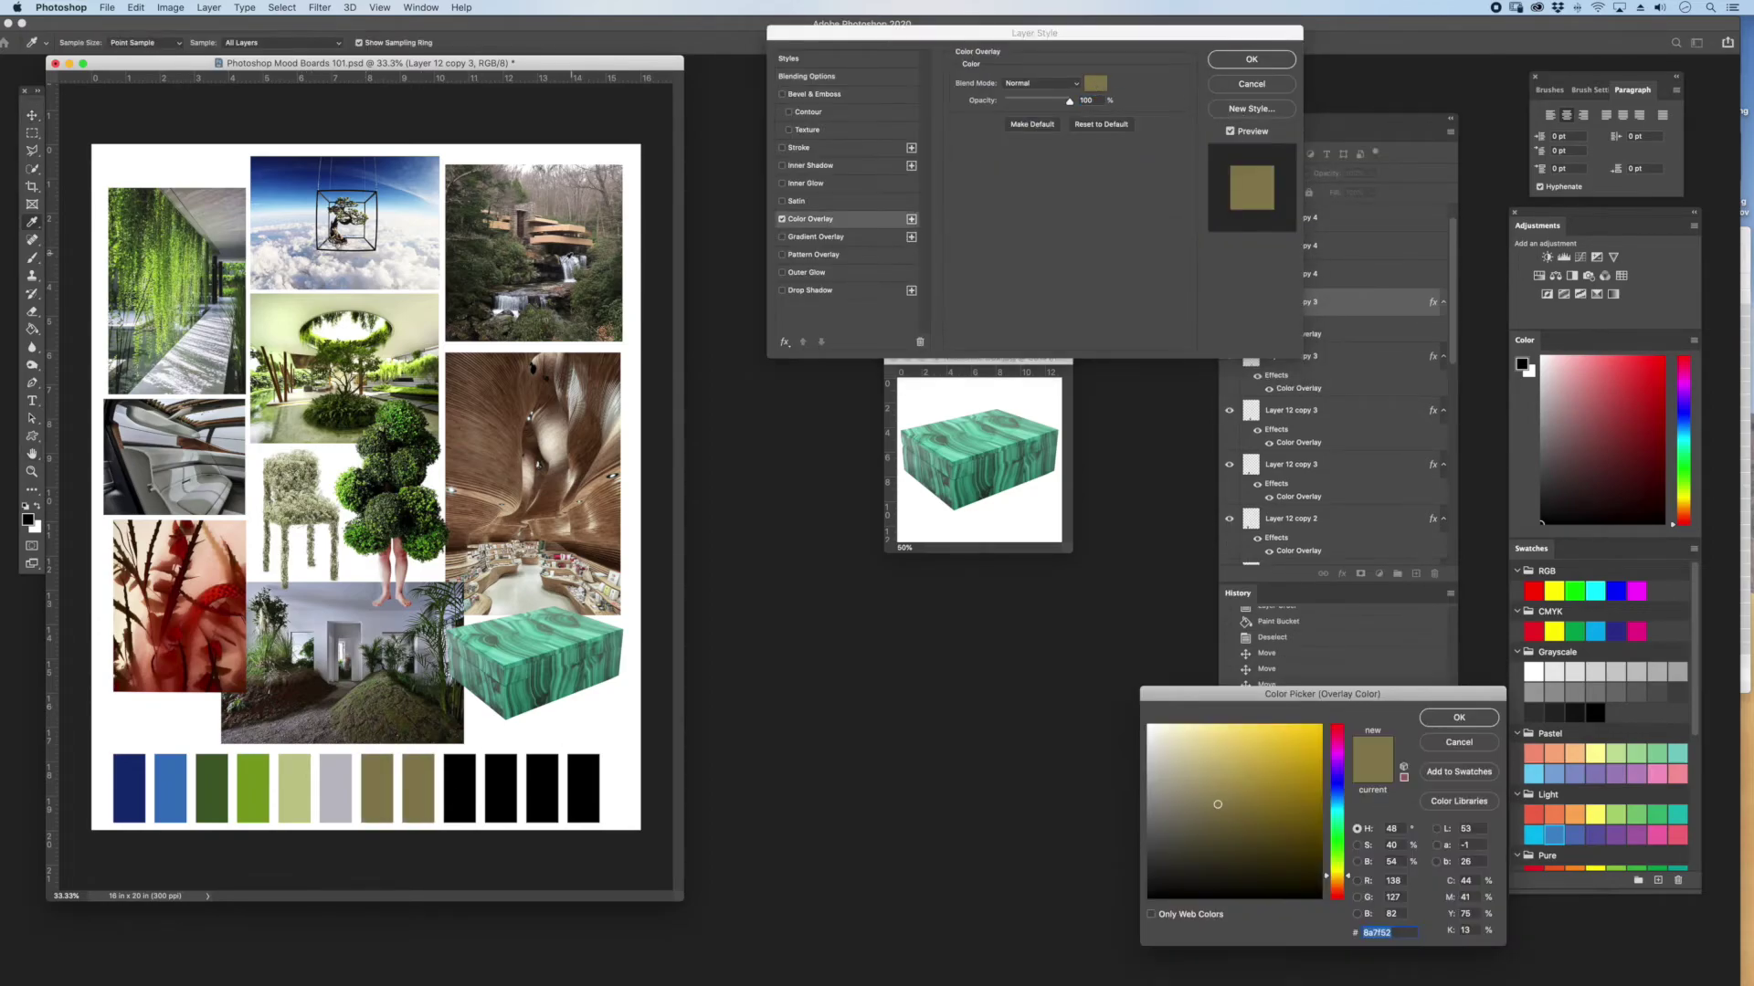
{"action": "left_click", "coordinate": [200, 445]}
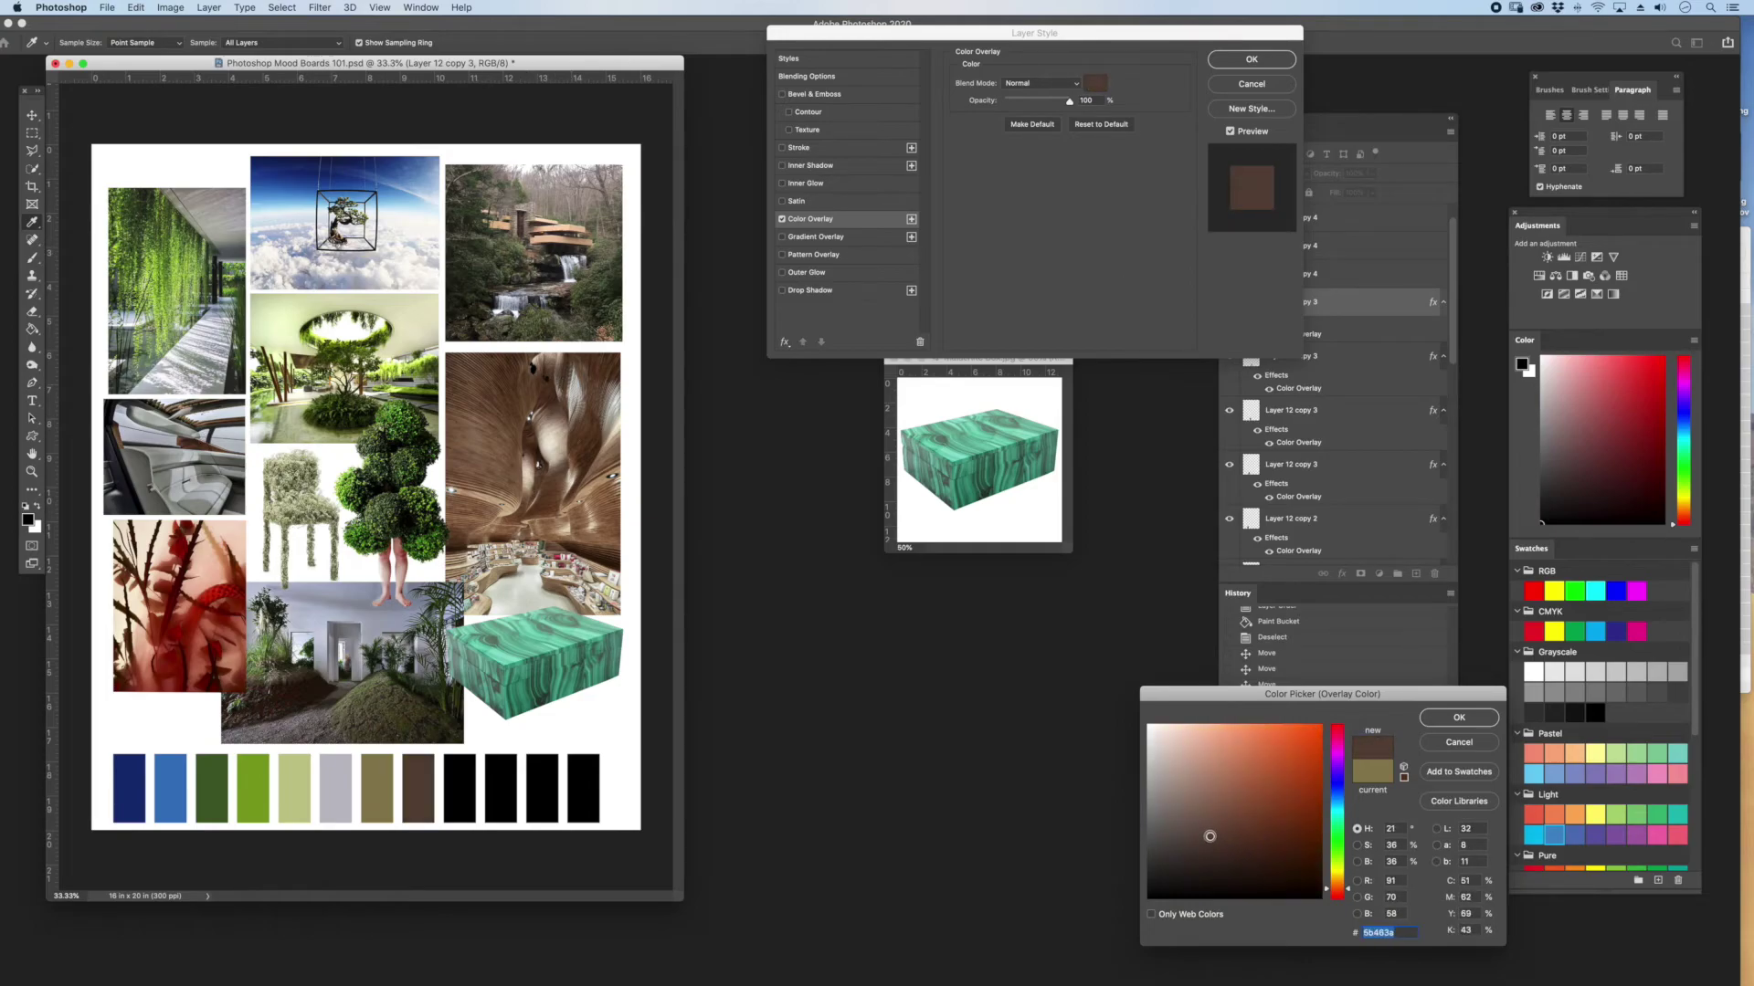
{"action": "left_click", "coordinate": [1459, 718]}
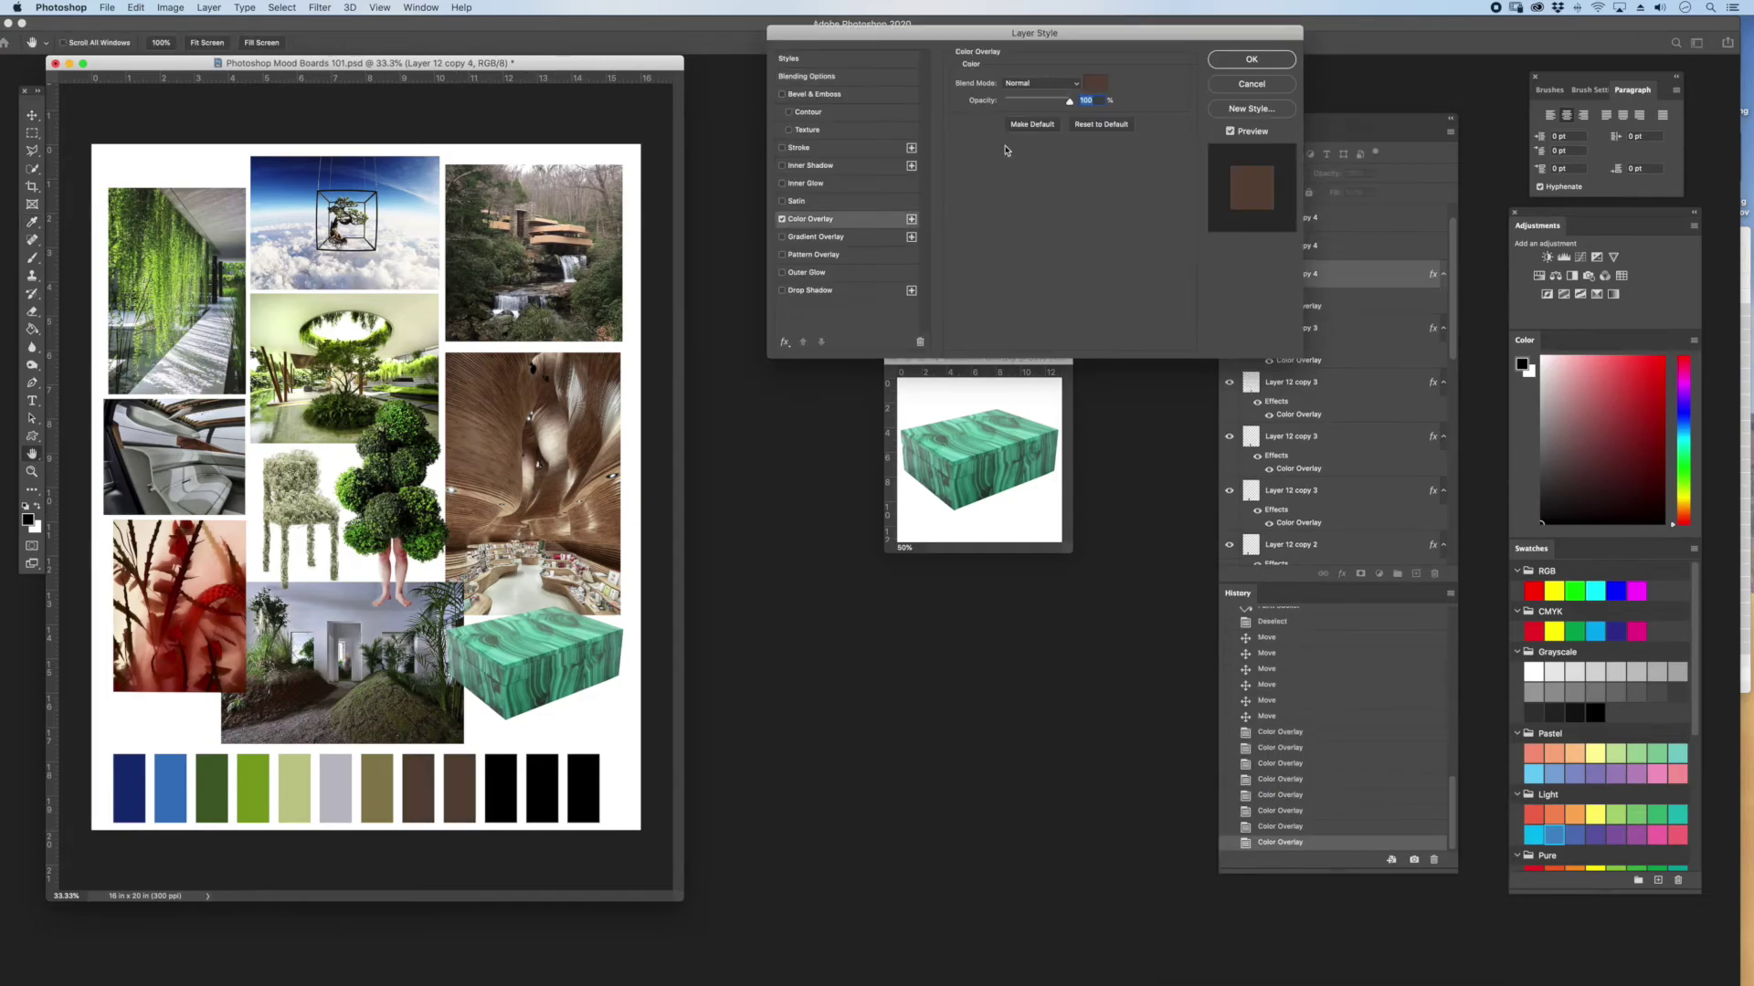
- Set the ninth swatch's Color Overlay to light beige sampled from the waterfall house image
{"action": "left_click", "coordinate": [1095, 83]}
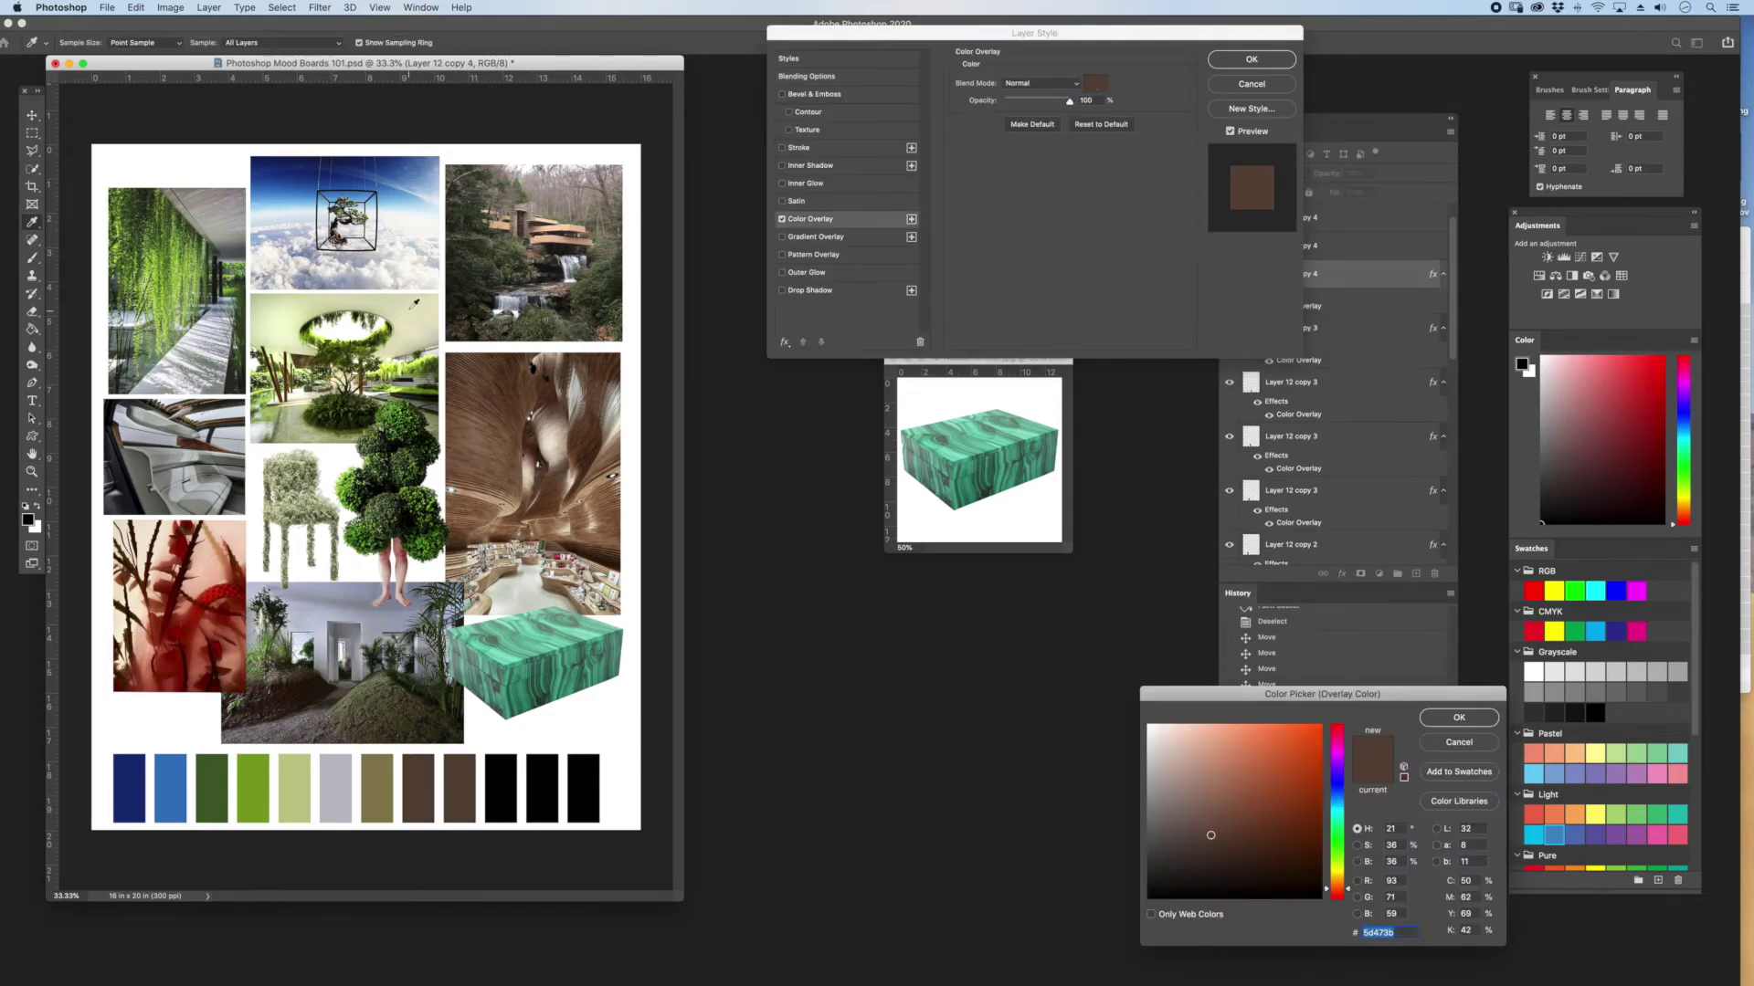
{"action": "left_click", "coordinate": [411, 303]}
{"action": "left_click", "coordinate": [547, 245]}
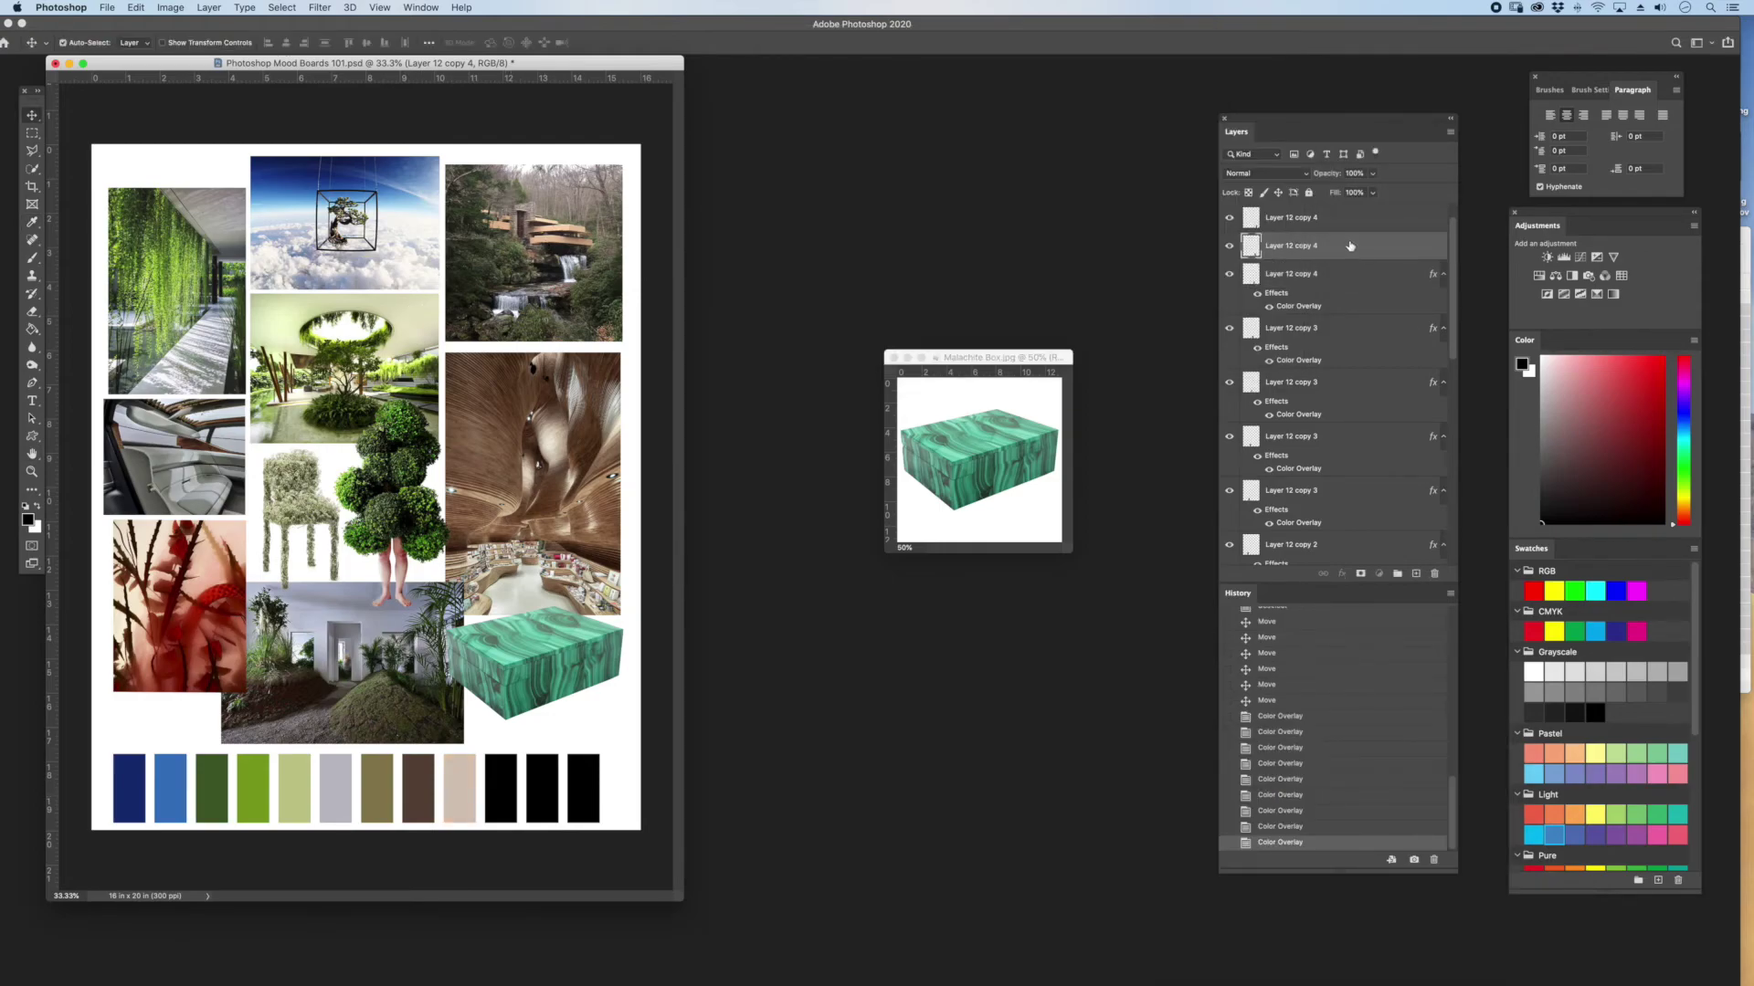
- Set the eleventh swatch's Color Overlay to bright red cf330c sampled from the red plant image
{"action": "left_click", "coordinate": [1095, 84]}
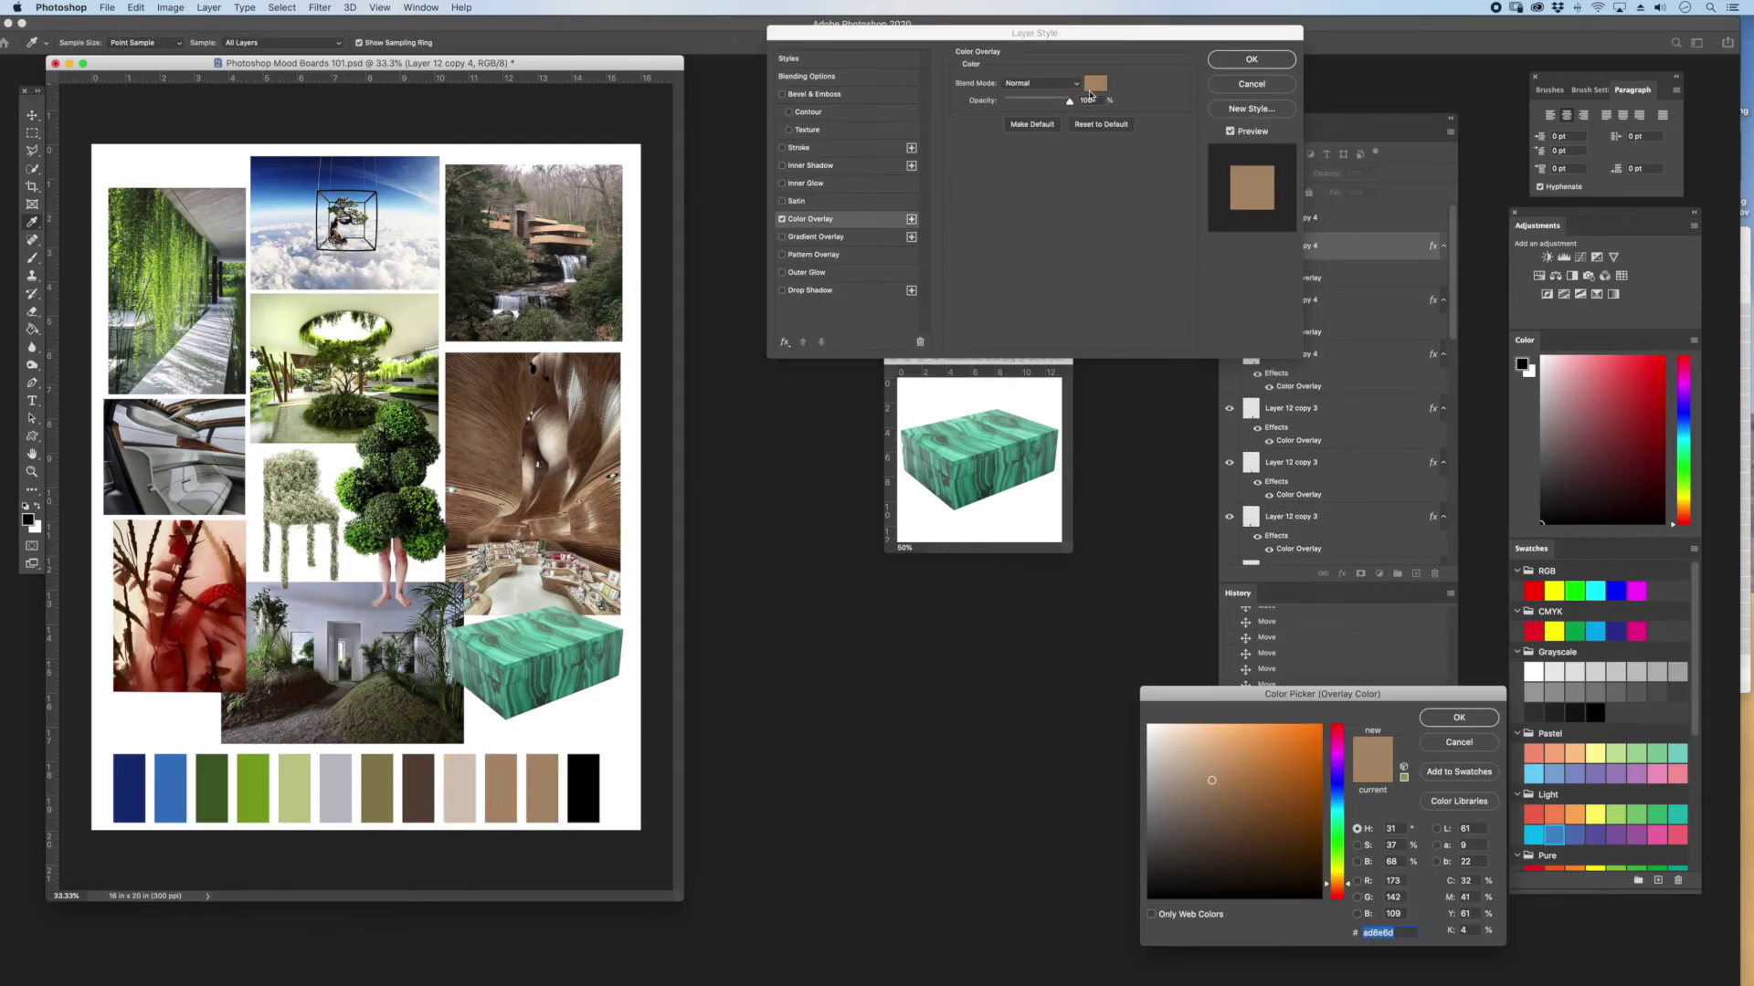
{"action": "left_click", "coordinate": [209, 598]}
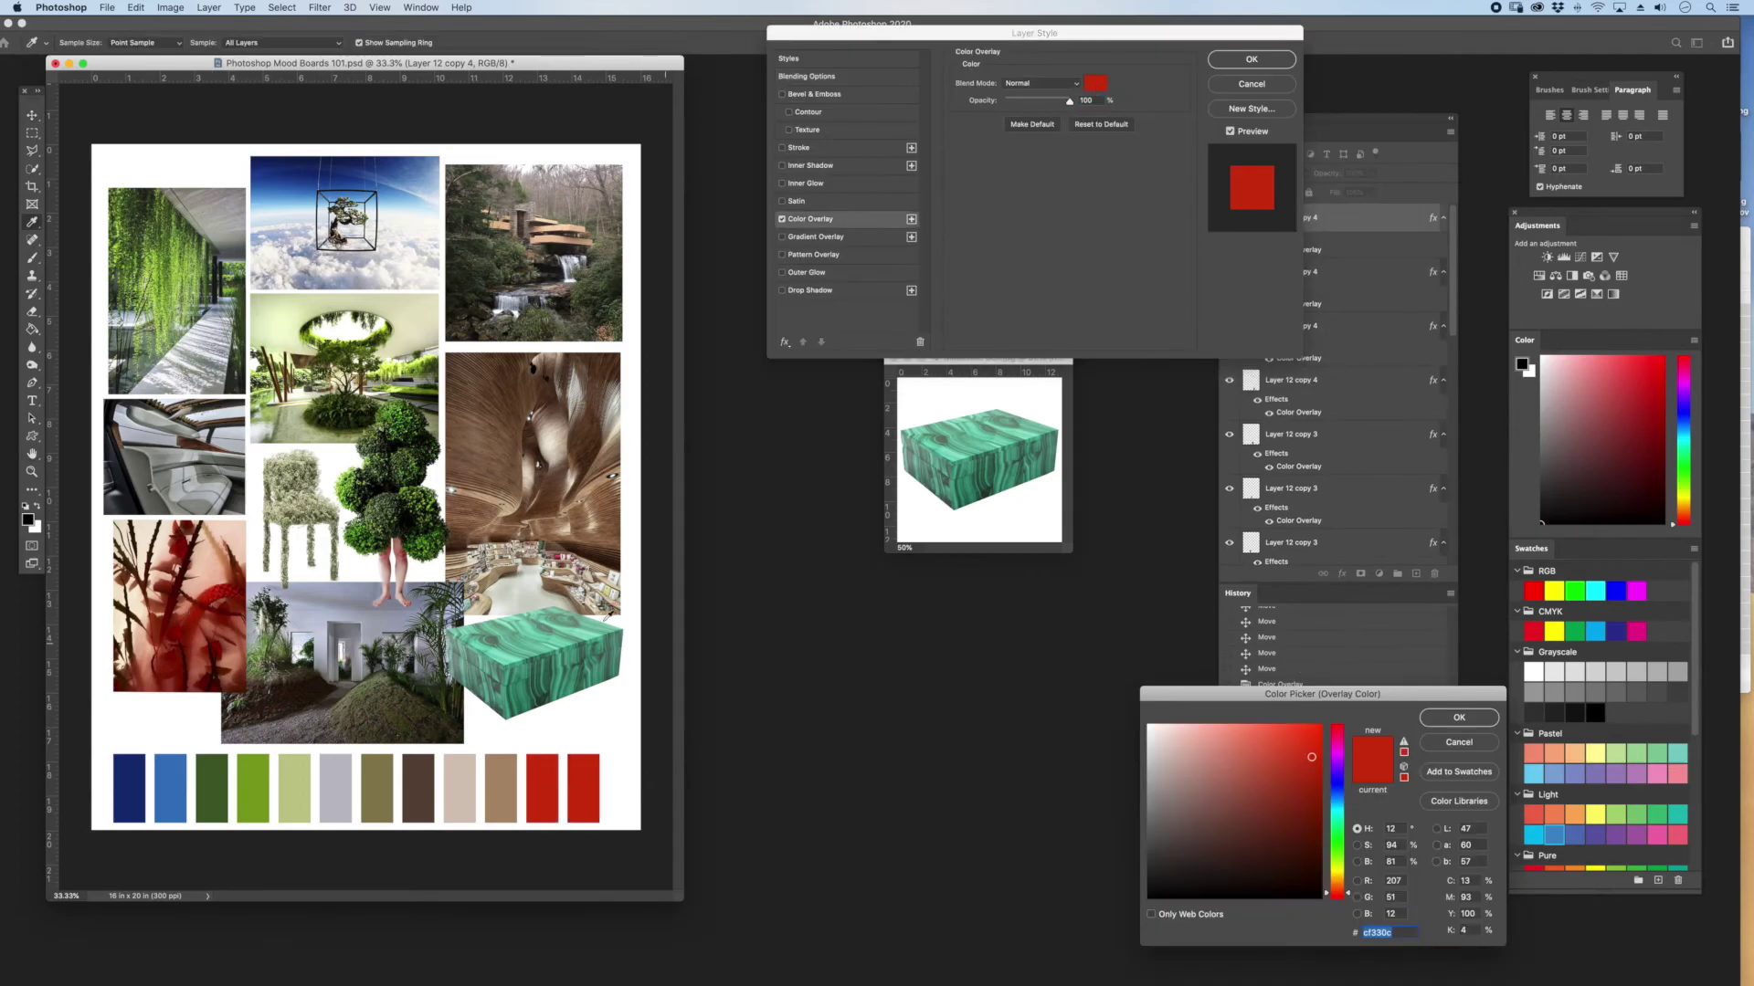
- Set the twelfth swatch's Color Overlay to dark red 531e18, starting from a shade sampled in the red plant image
{"action": "left_click", "coordinate": [171, 600]}
{"action": "left_click_drag", "start_coordinate": [167, 605], "coordinate": [177, 558]}
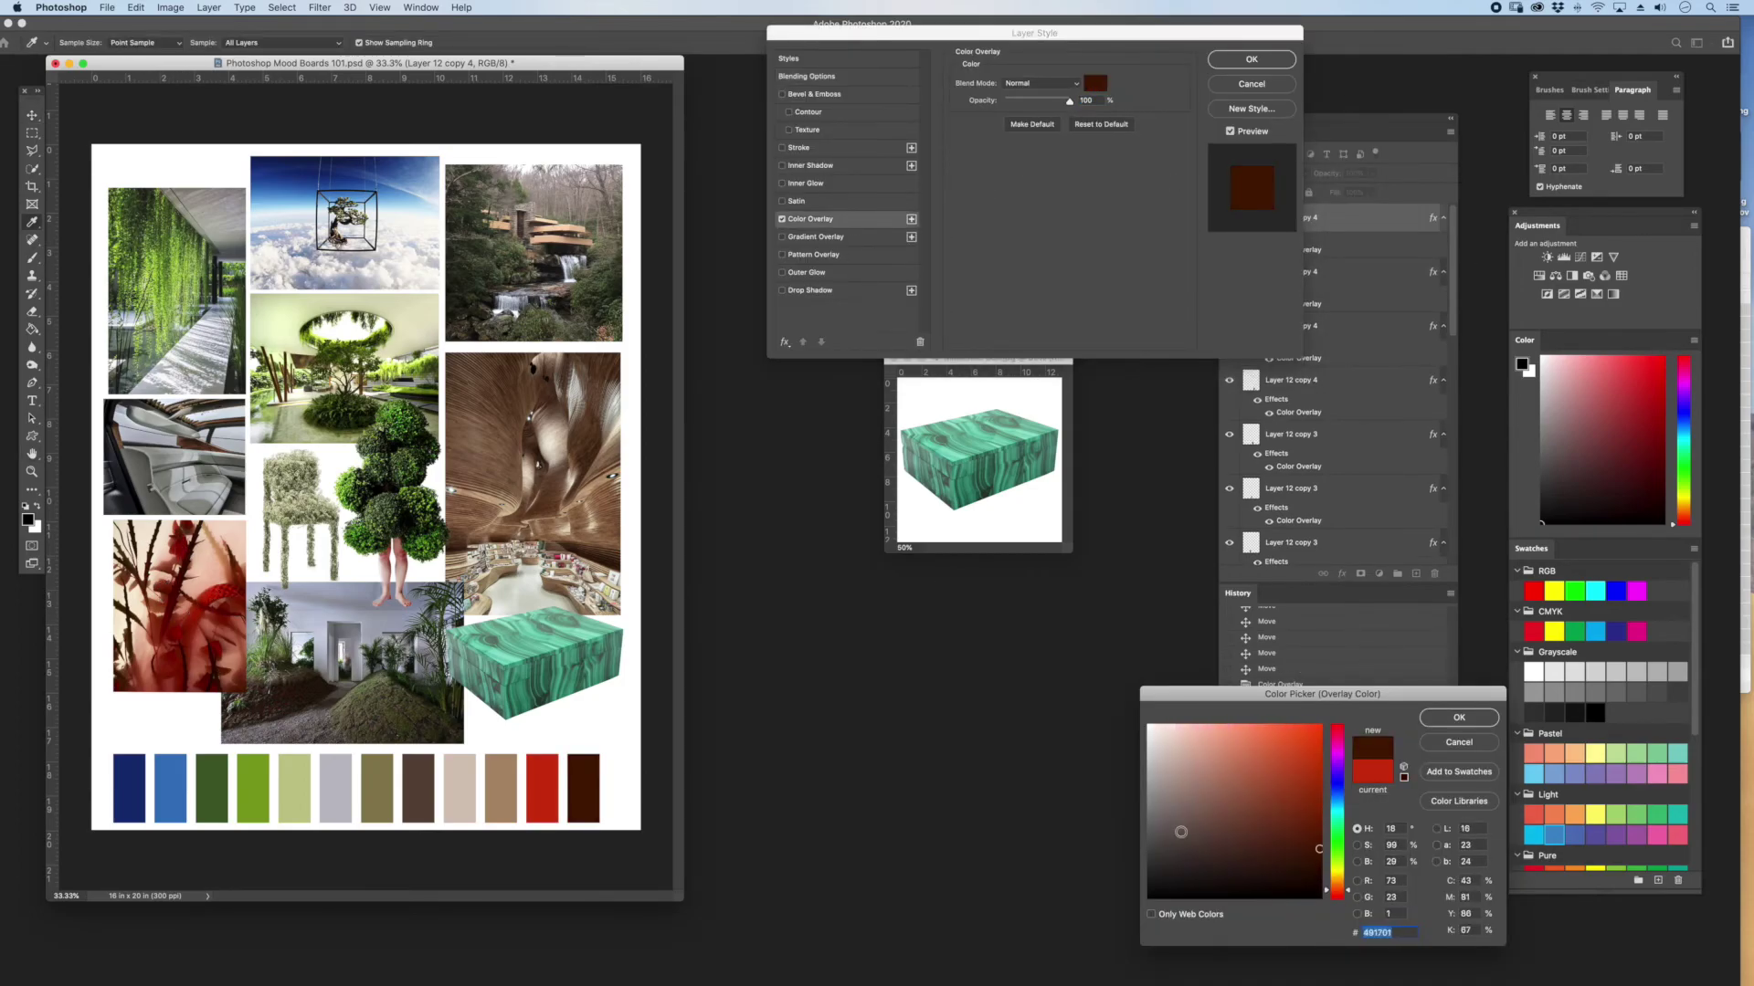
{"action": "left_click_drag", "start_coordinate": [1348, 893], "coordinate": [1348, 897]}
{"action": "left_click", "coordinate": [1284, 843]}
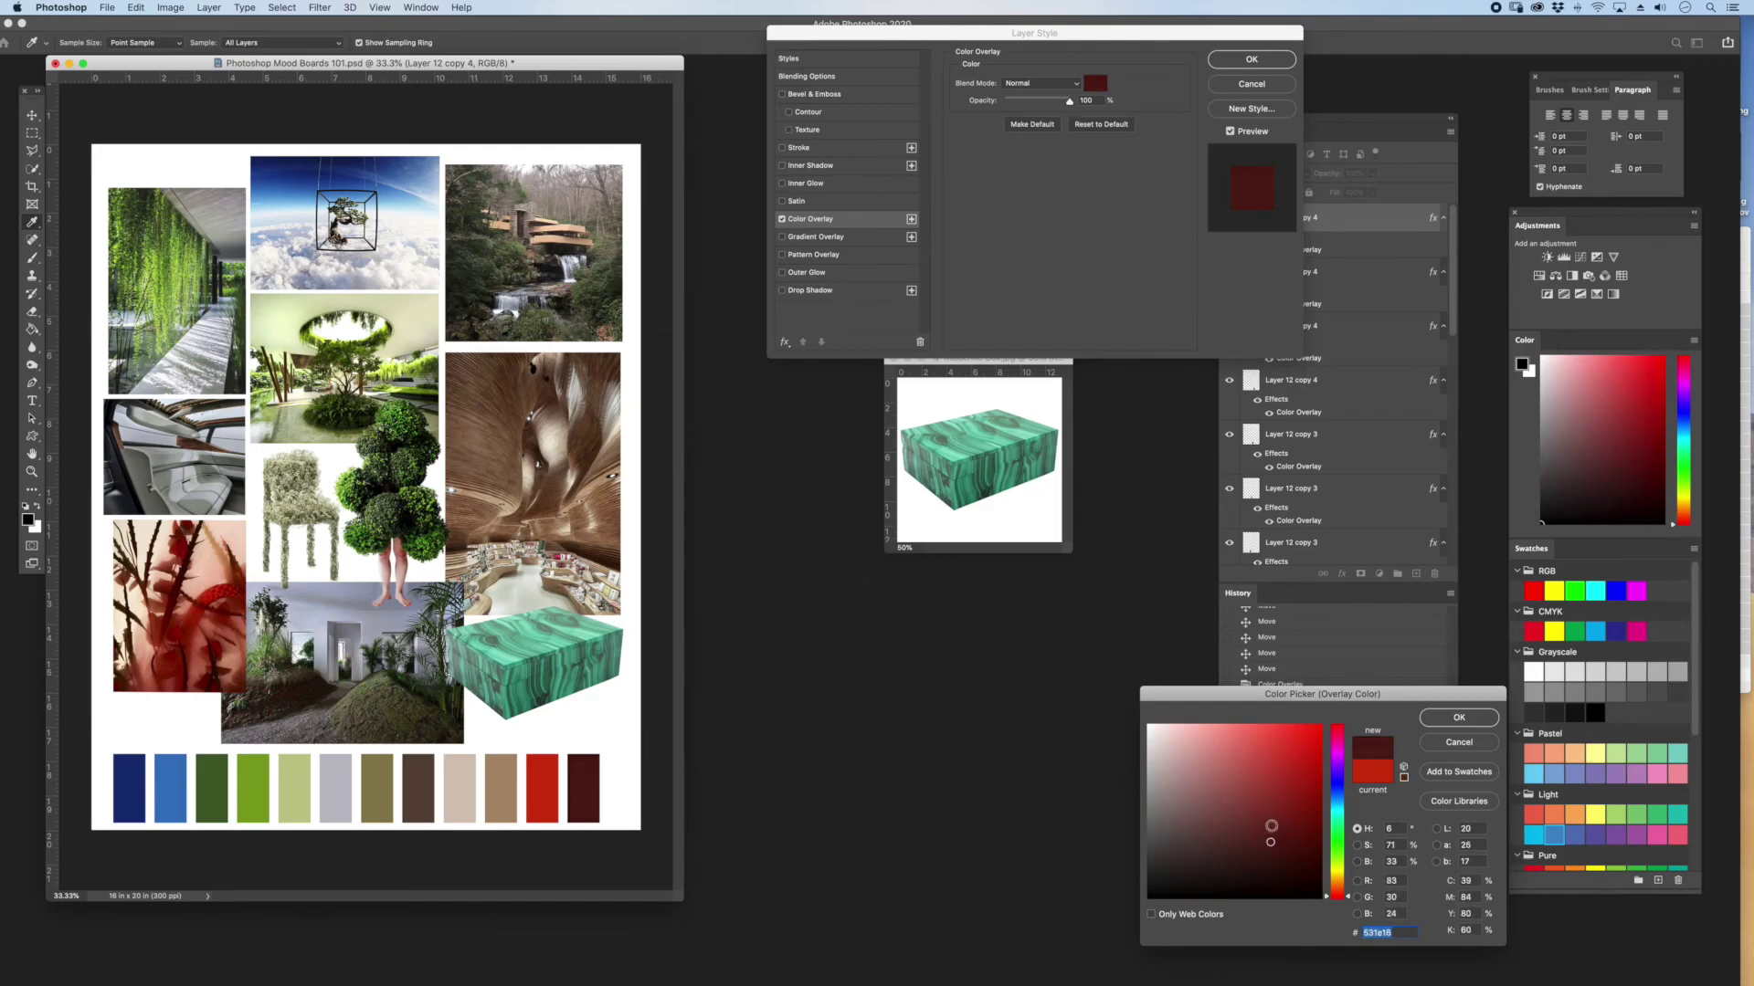
{"action": "left_click", "coordinate": [1459, 717]}
{"action": "left_click", "coordinate": [1252, 59]}
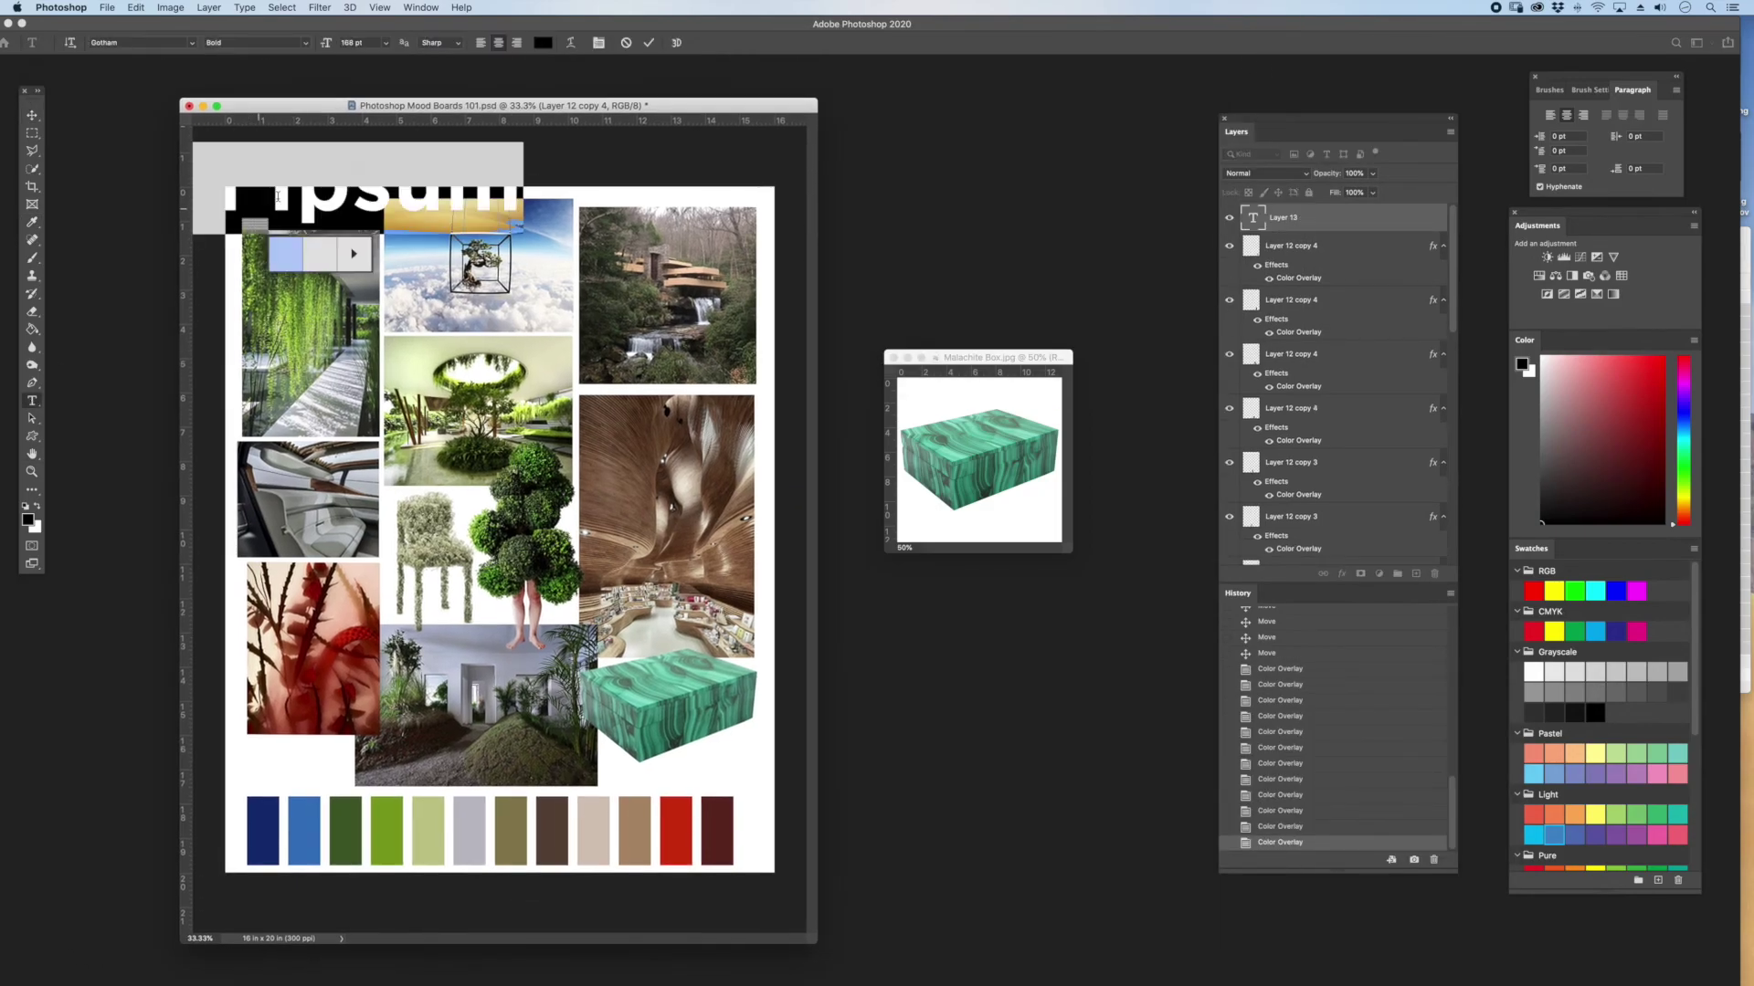
- Add the title BIOPHILIA at the upper edge of the board in Gotham Book at 48 pt
{"action": "left_click", "coordinate": [384, 43]}
{"action": "left_click", "coordinate": [365, 165]}
{"action": "left_click", "coordinate": [305, 43]}
{"action": "left_click", "coordinate": [315, 123]}
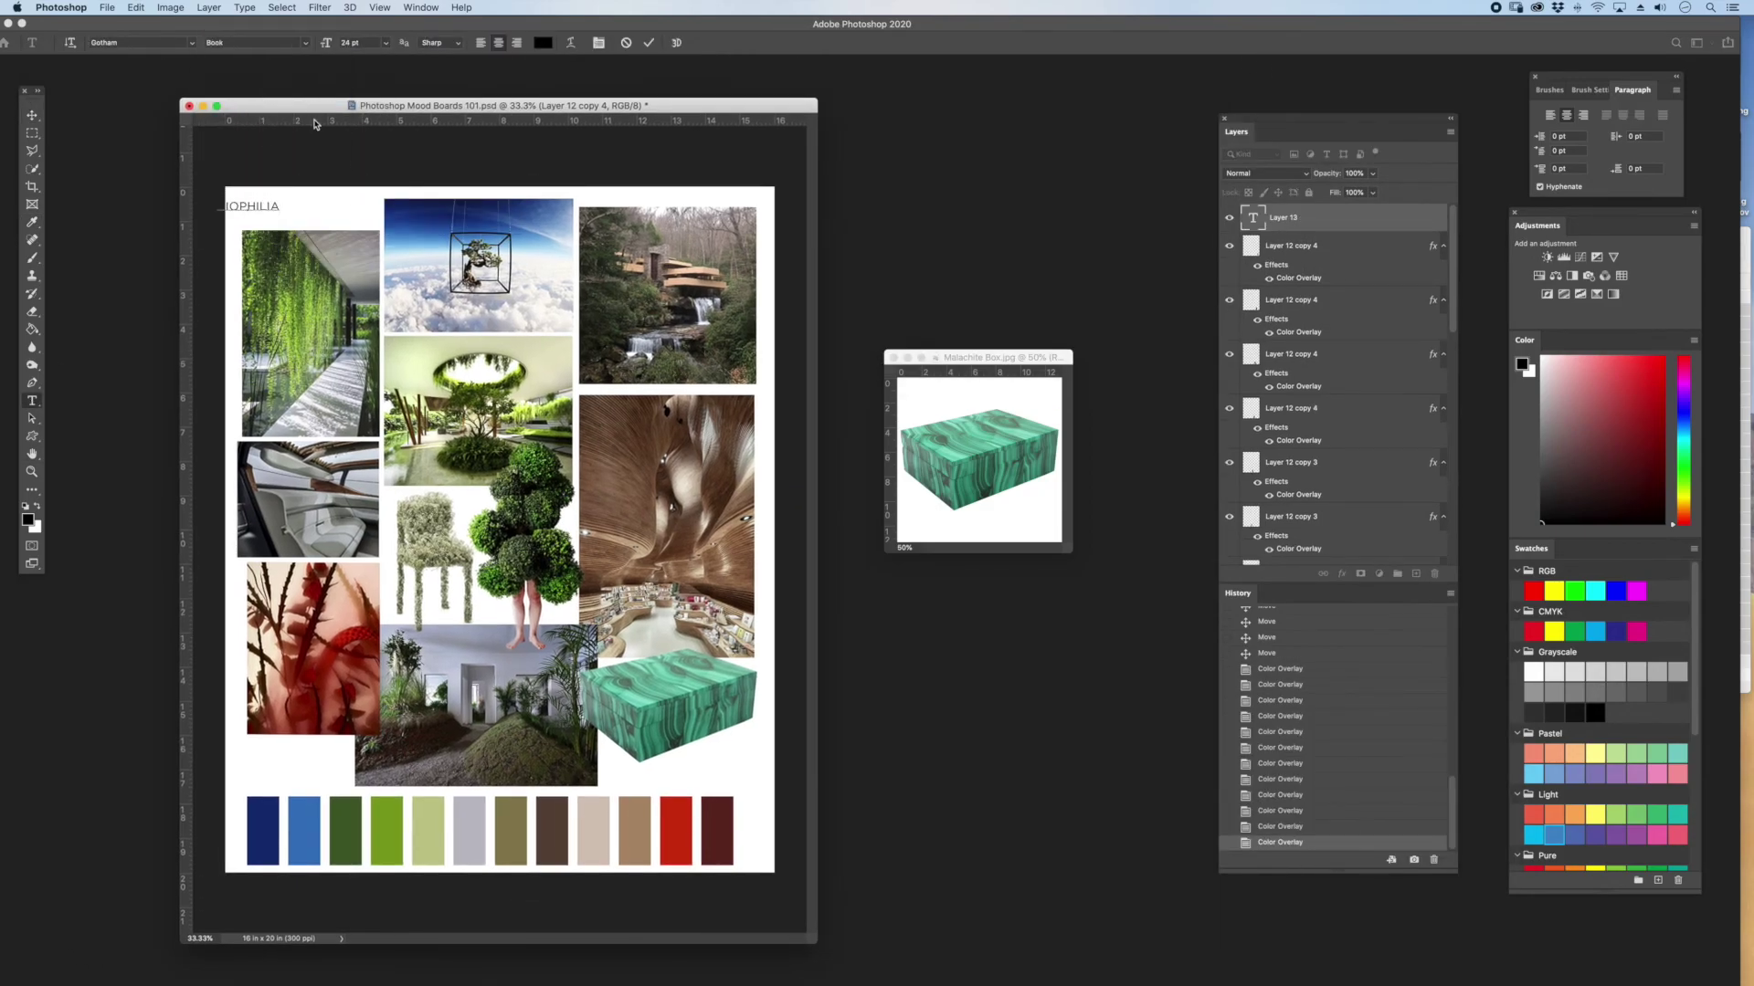
{"action": "scroll", "coordinate": [371, 43], "scroll_direction": "up", "scroll_amount": 2}
{"action": "scroll", "coordinate": [374, 43], "scroll_direction": "down", "scroll_amount": 12}
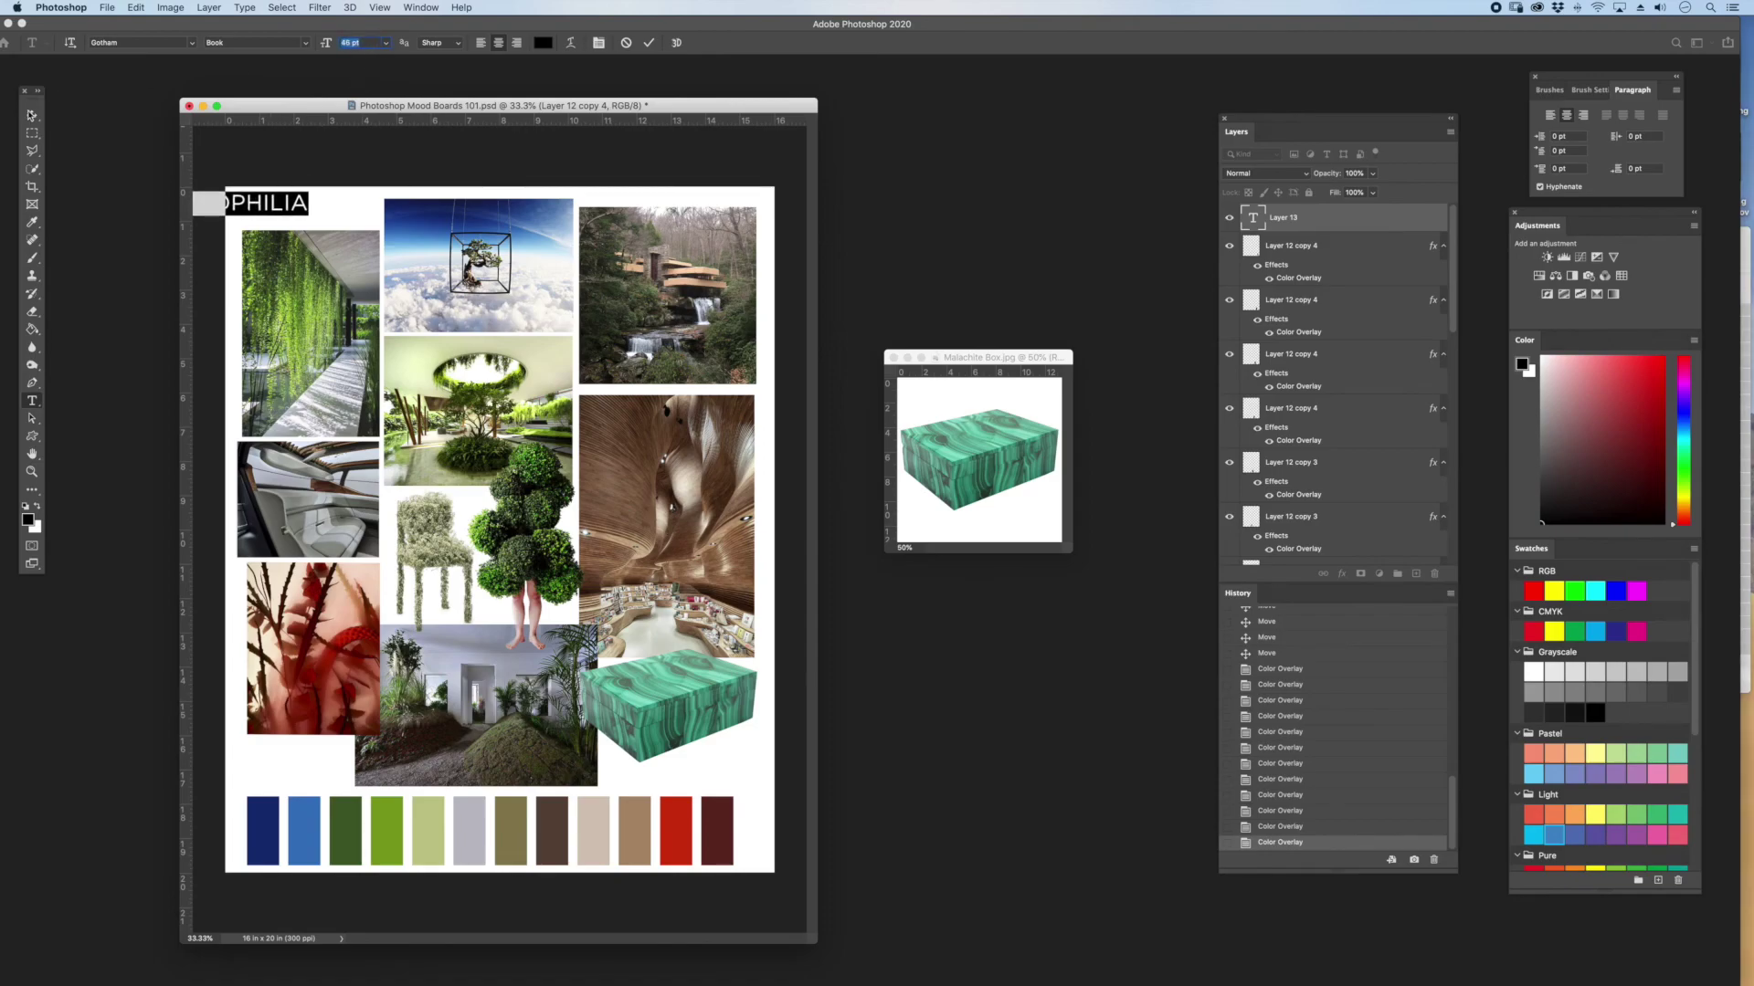
- Place the BIOPHILIA title above the hanging-greenery walkway image and colour it green sampled from the fourth swatch
{"action": "left_click", "coordinate": [31, 115]}
{"action": "left_click_drag", "start_coordinate": [259, 210], "coordinate": [317, 214]}
{"action": "left_click", "coordinate": [543, 43]}
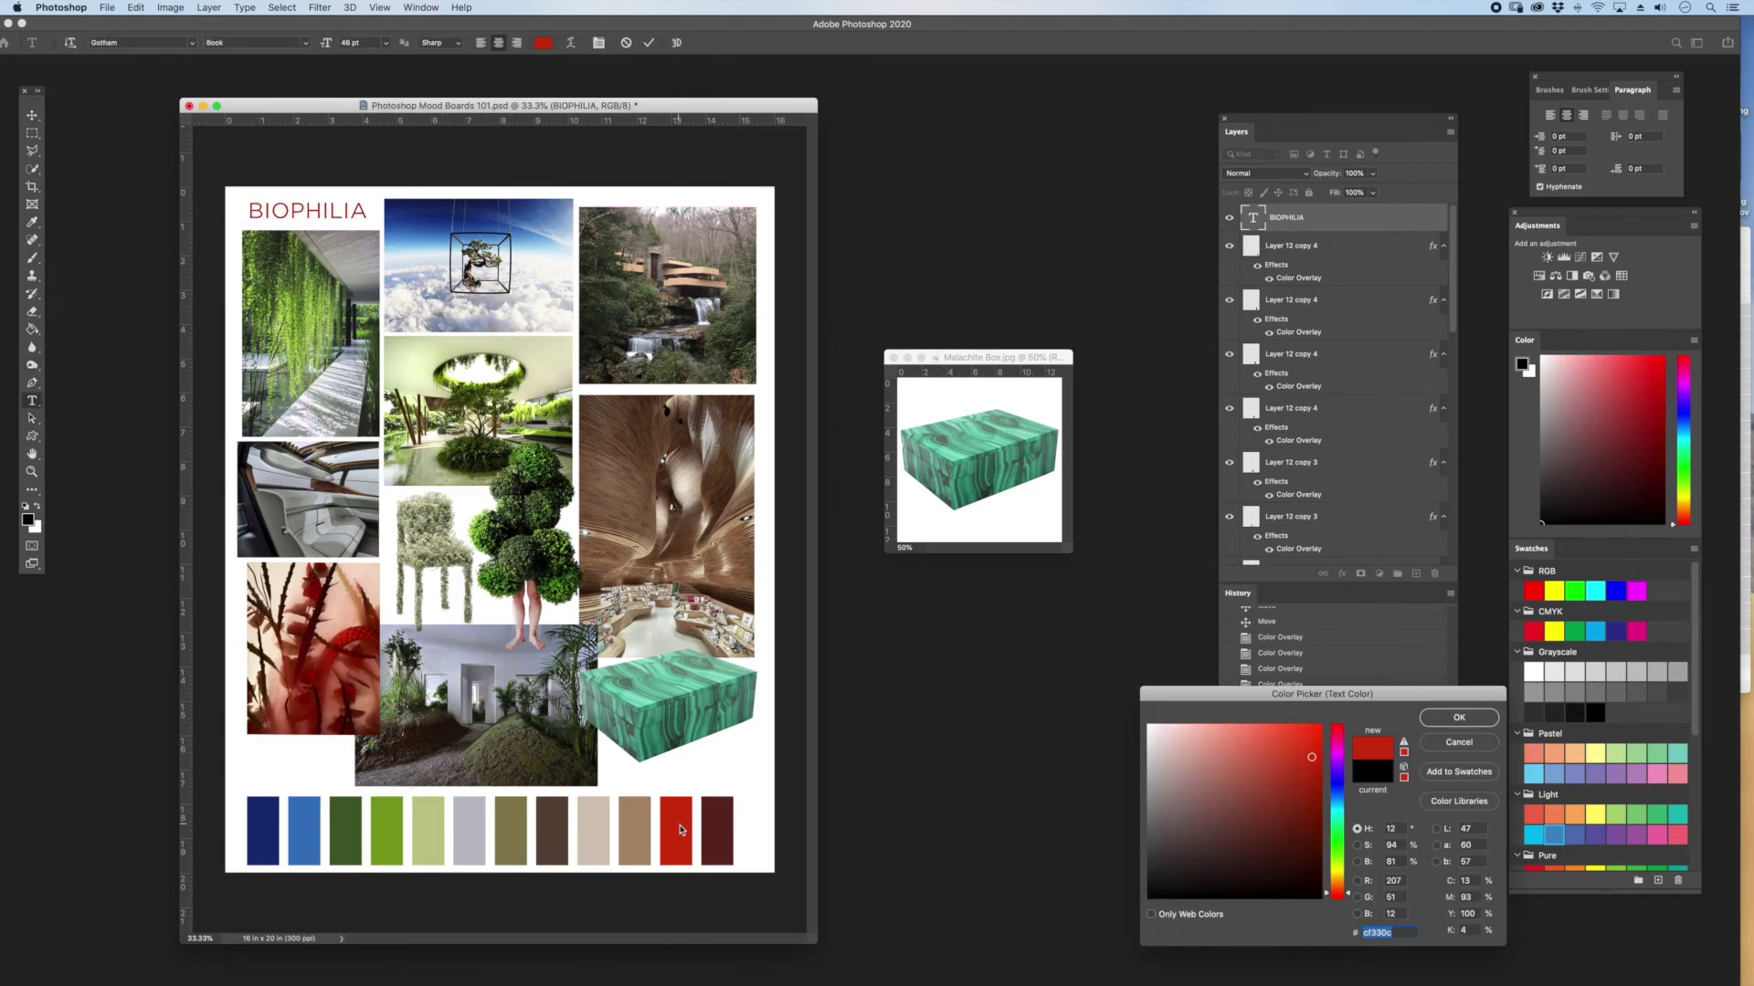
{"action": "left_click", "coordinate": [387, 832]}
{"action": "key", "text": "Return"}
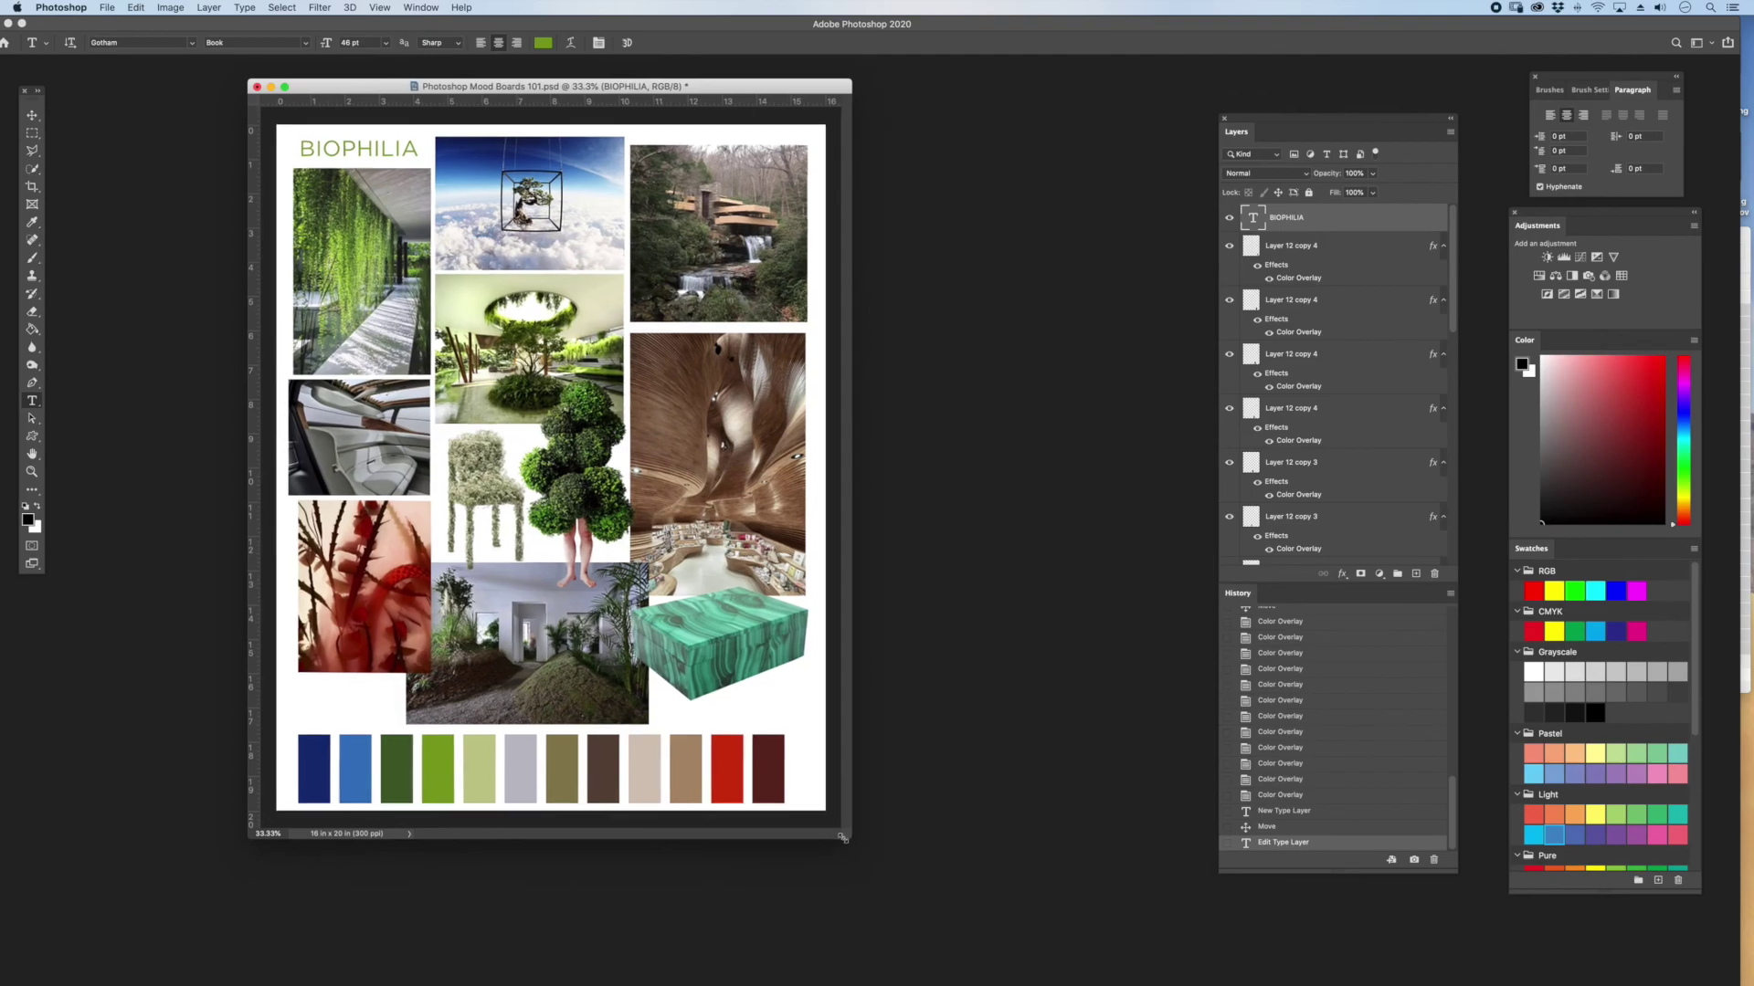
{"action": "left_click_drag", "start_coordinate": [804, 86], "coordinate": [824, 126]}
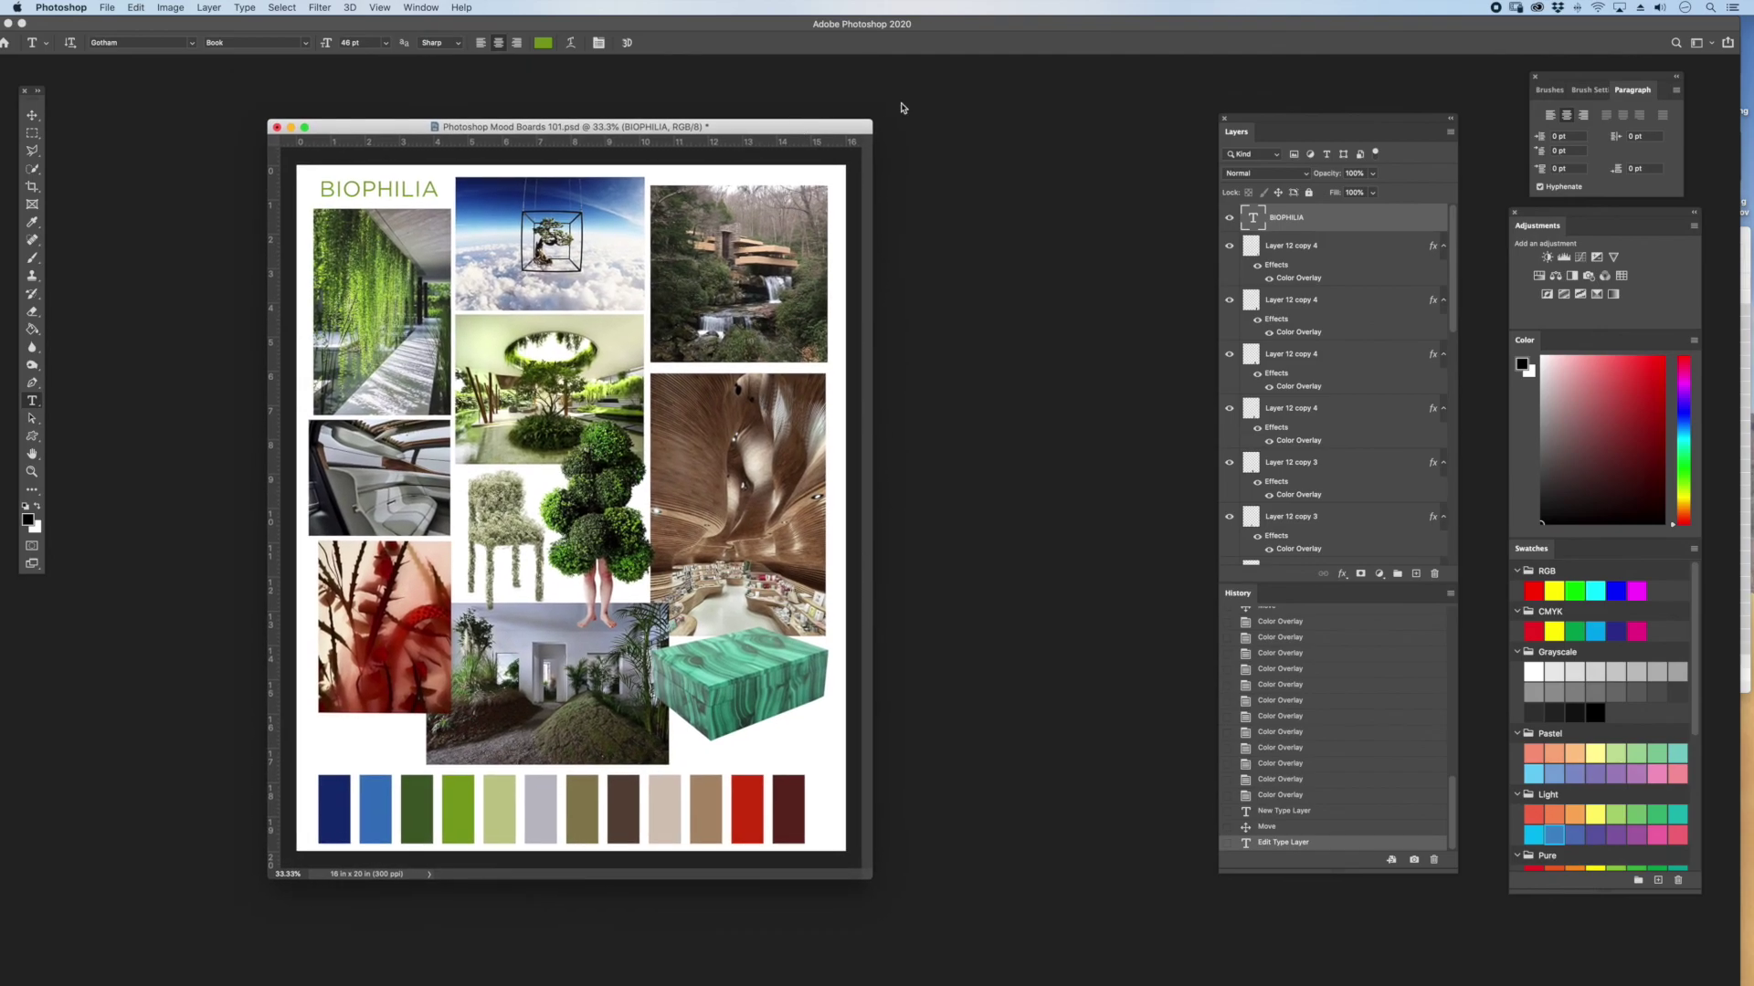